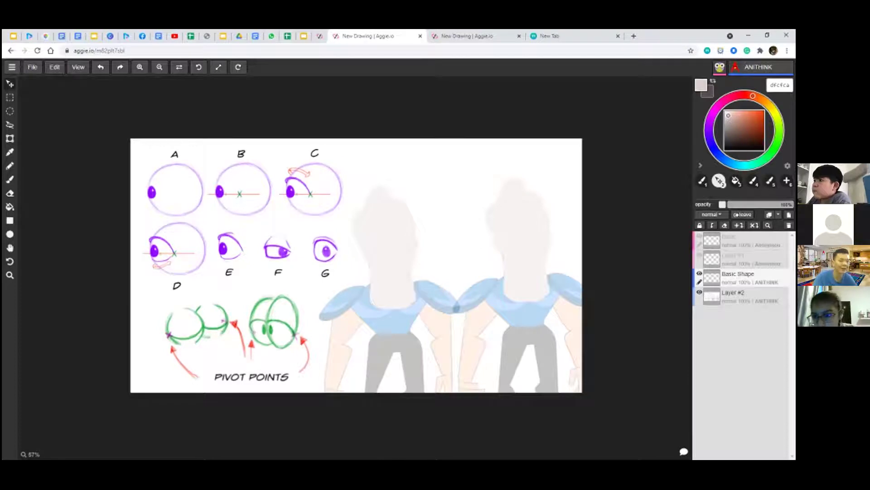
Paint two round orange-red (#d7542b) eye shapes side by side on the first figure's head with the Brush tool.
click(754, 117)
drag(753, 118, 756, 117)
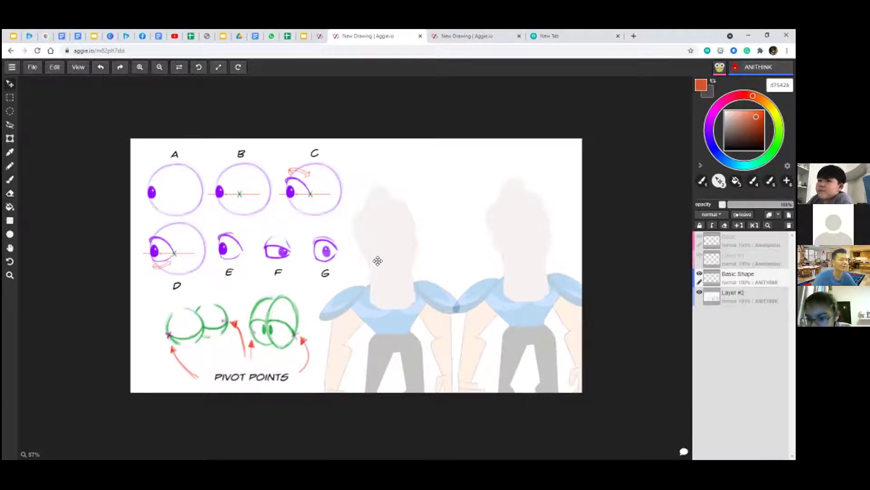
scroll(377, 261, up, 2)
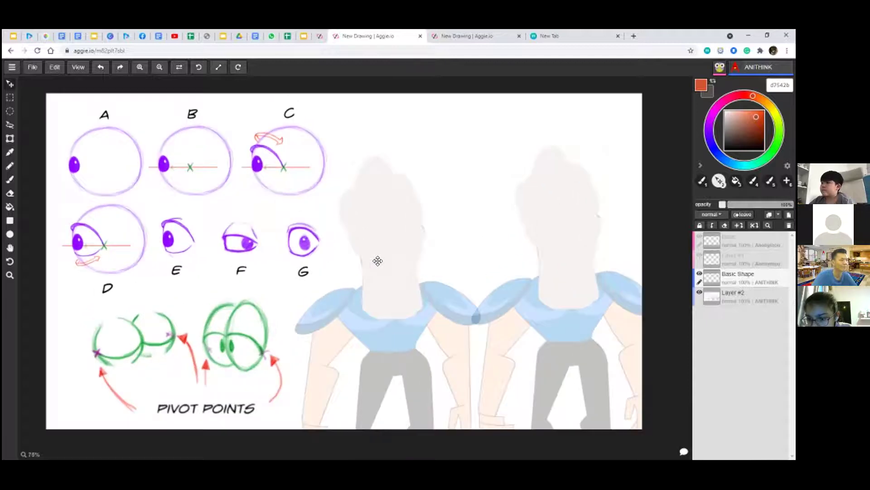
scroll(378, 261, up, 2)
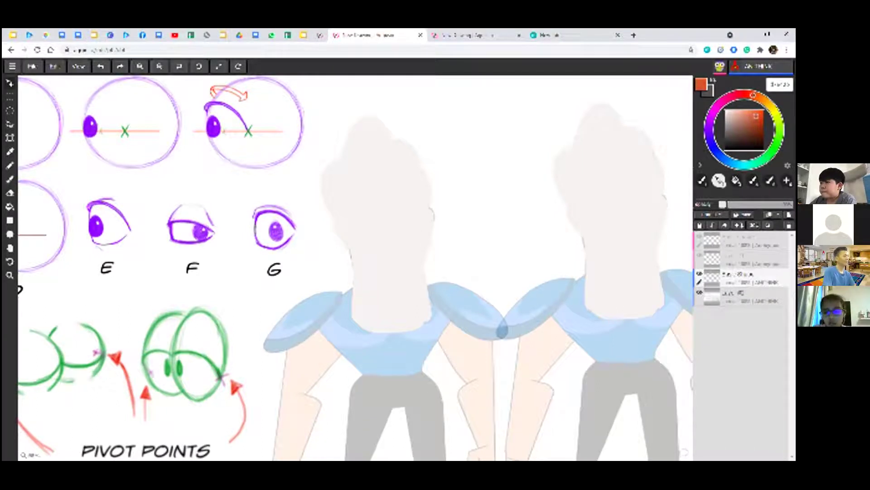
click(10, 180)
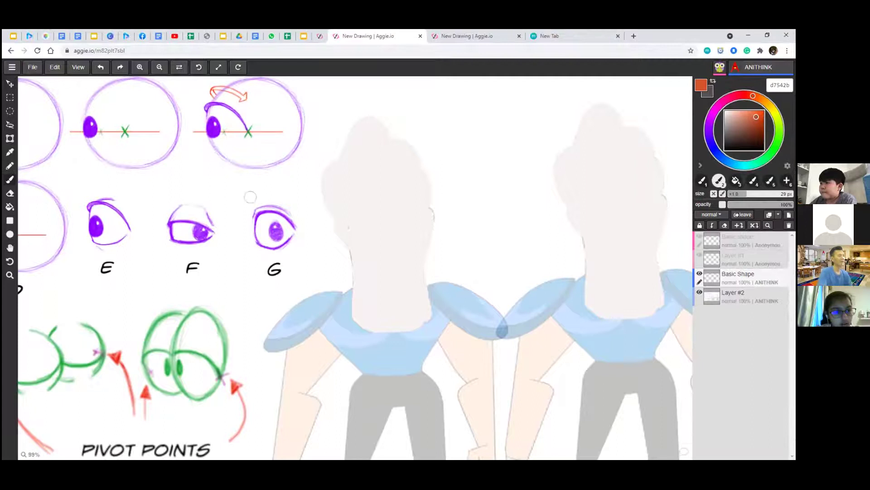
drag(361, 225, 406, 213)
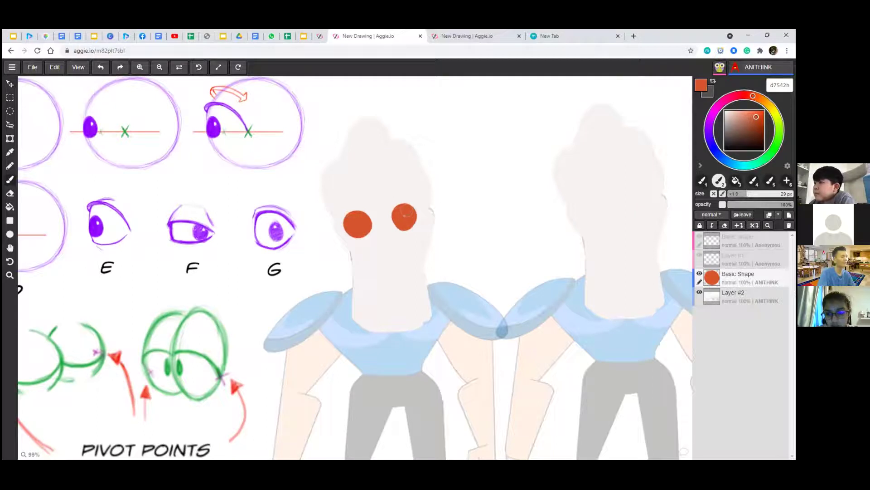
click(357, 225)
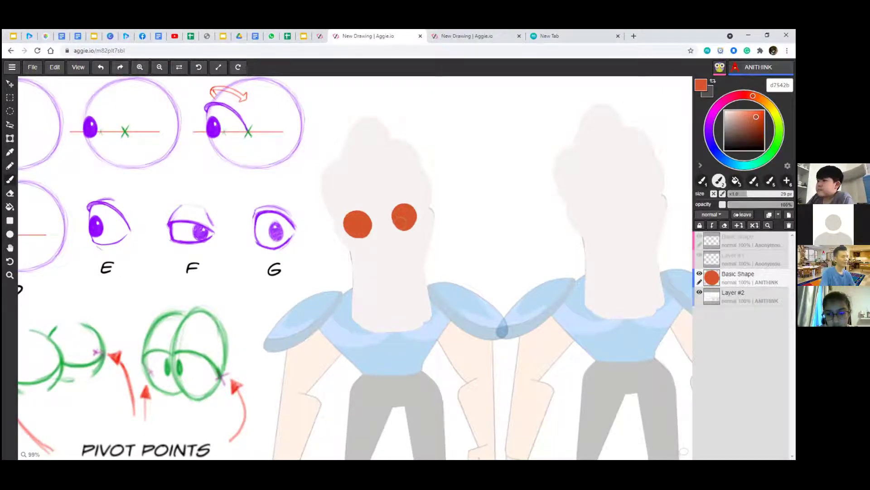
drag(397, 218, 411, 222)
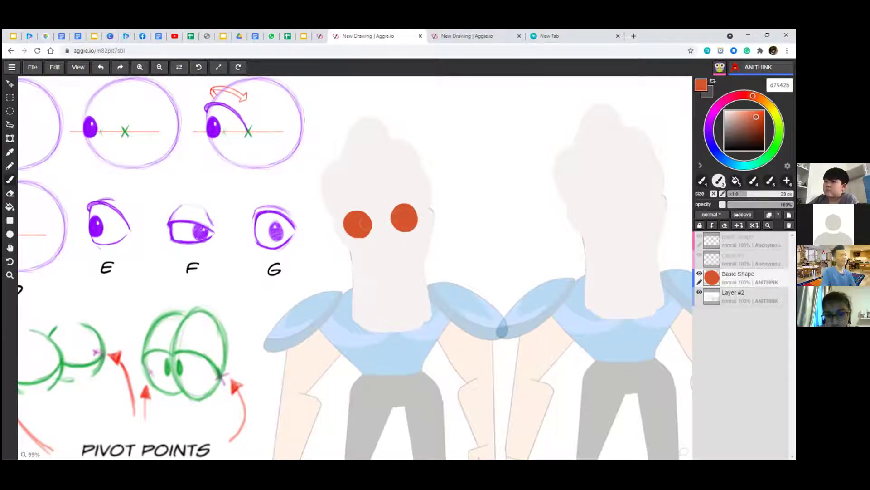
Enlarge and even out the two orange-red eye circles, undoing the strokes that distort the outer-left one.
mouse_move(364, 223)
mouse_down()
mouse_move(344, 218)
mouse_move(354, 214)
mouse_move(348, 230)
mouse_move(354, 234)
mouse_up()
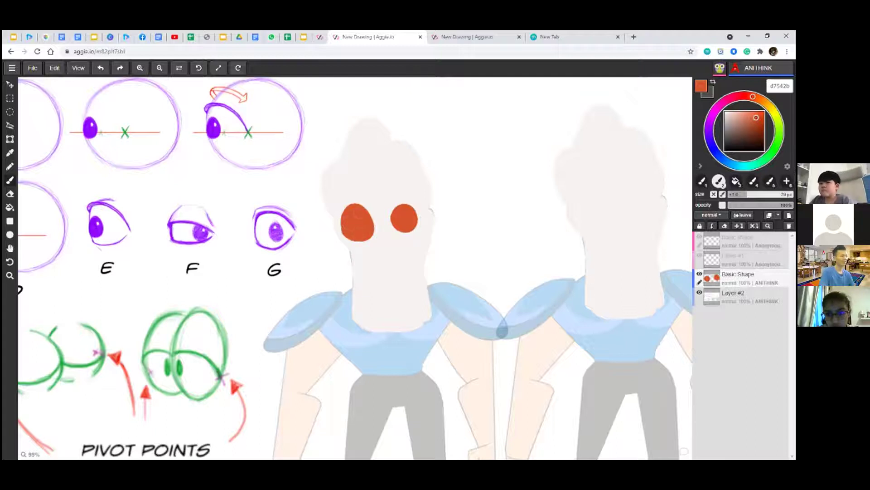
drag(348, 222, 369, 229)
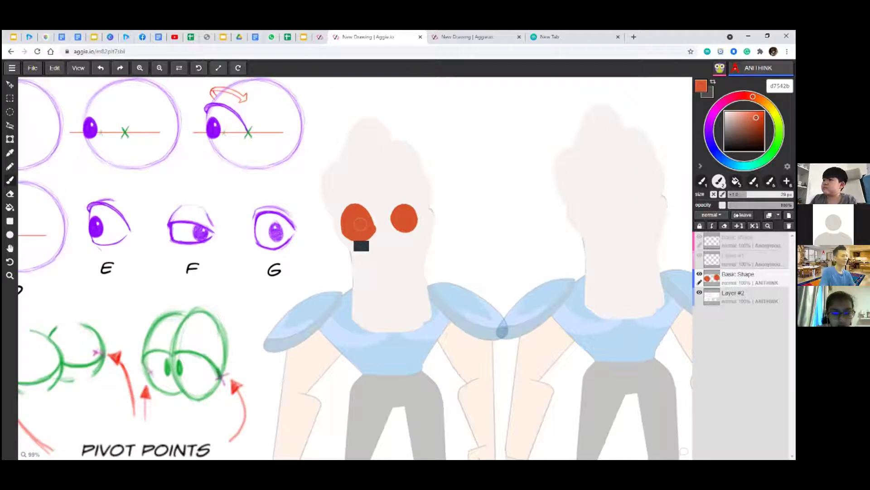
key(ctrl+z)
key(ctrl+z)
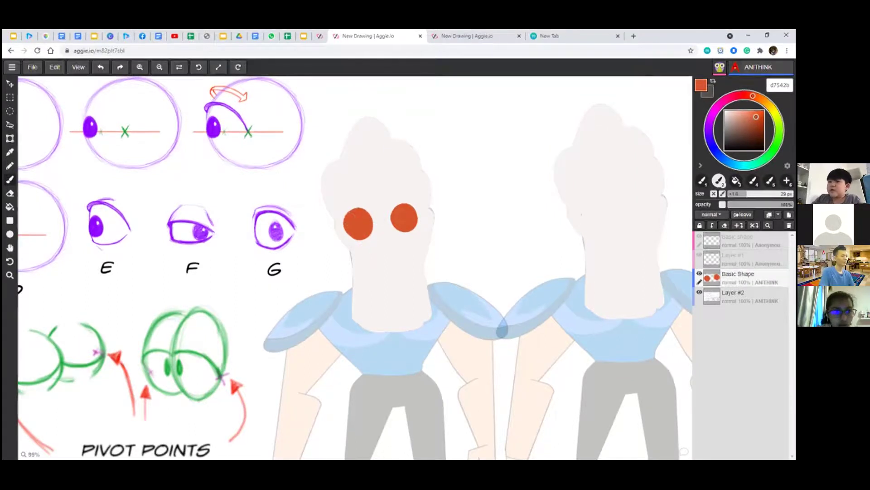
mouse_move(410, 226)
mouse_down()
mouse_move(415, 210)
mouse_move(400, 206)
mouse_move(409, 215)
mouse_up()
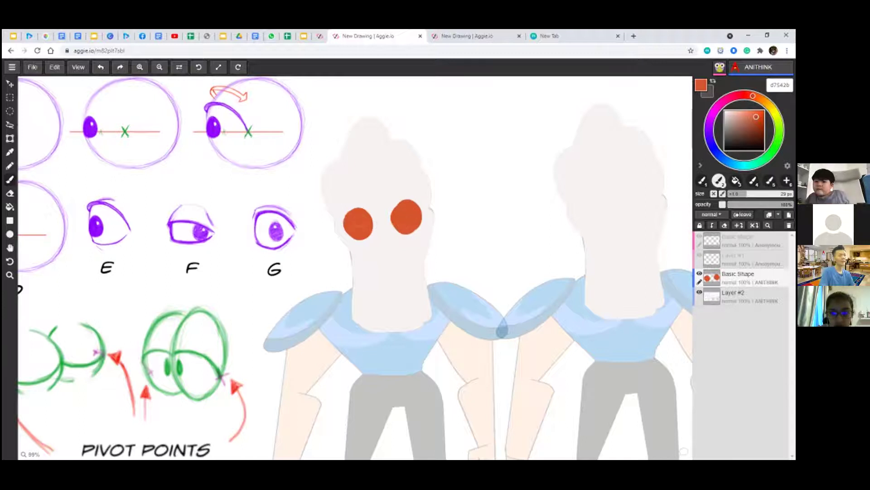
drag(347, 214, 347, 226)
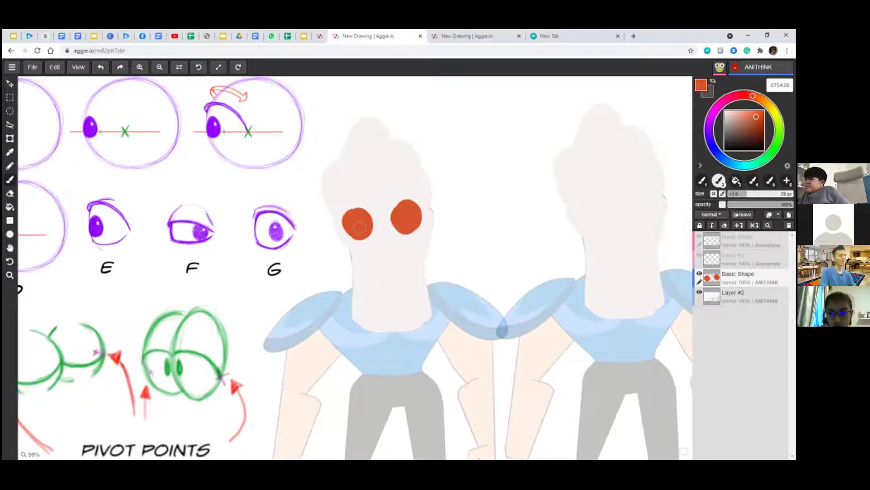
mouse_move(353, 225)
mouse_down()
mouse_move(353, 234)
mouse_move(367, 233)
mouse_up()
key(ctrl+z)
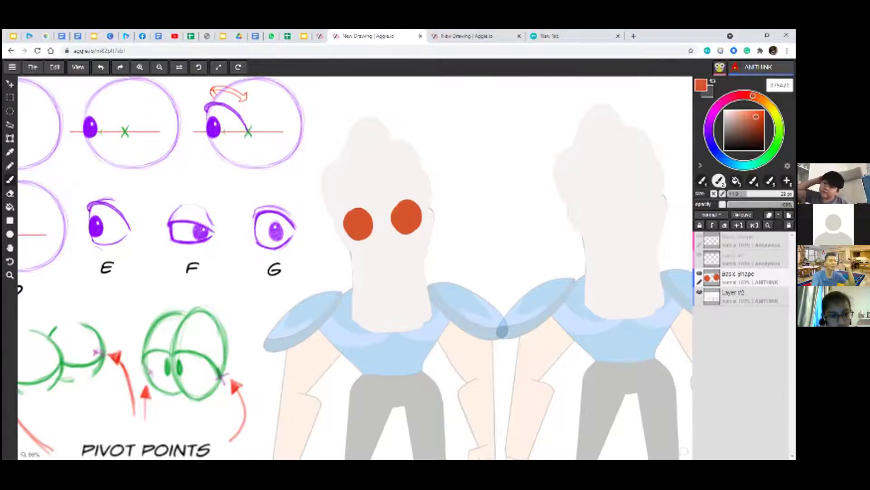
Compare the eye shapes in the other open drawing with those on this canvas, ending on the first drawing.
click(470, 32)
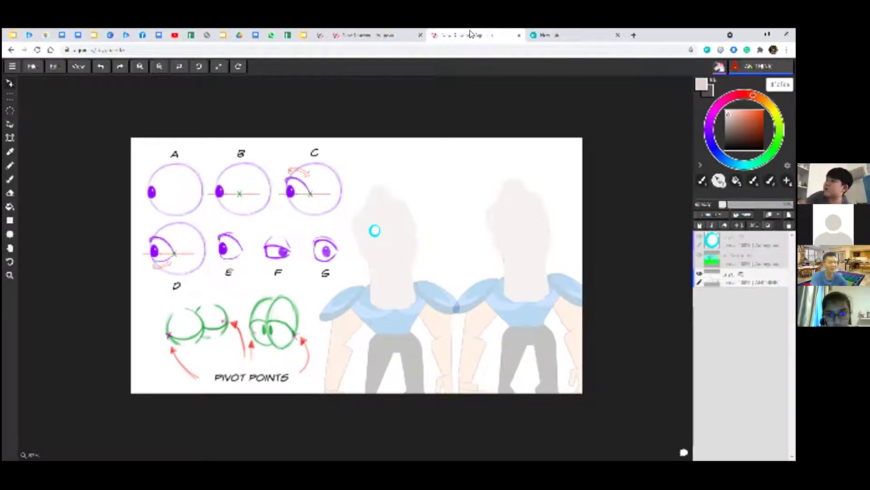
click(385, 35)
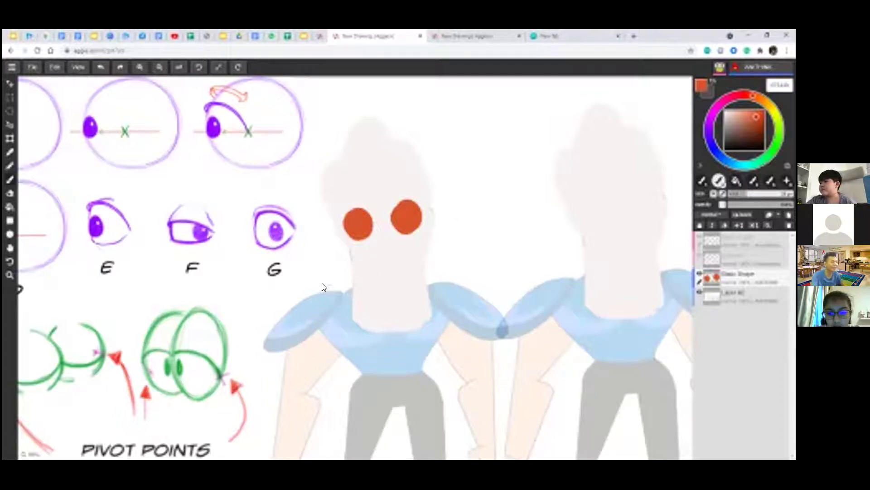
drag(346, 256, 401, 286)
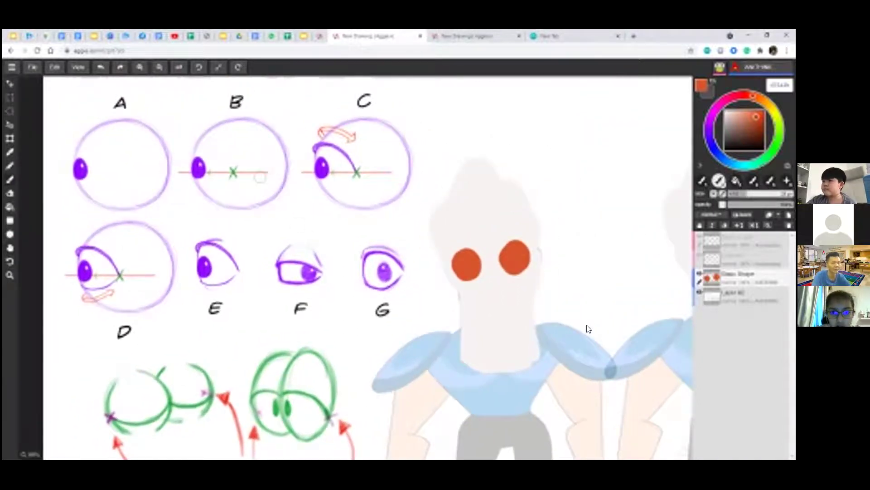
scroll(588, 328, down, 3)
drag(585, 326, 501, 318)
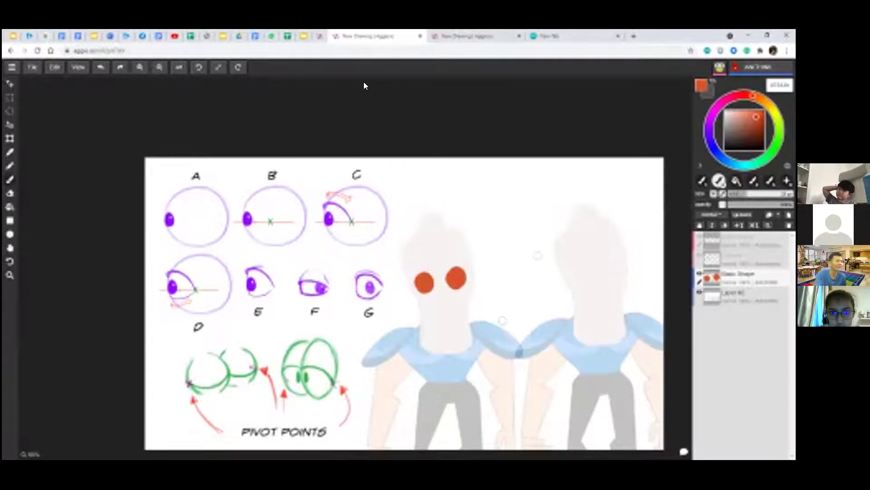
click(465, 32)
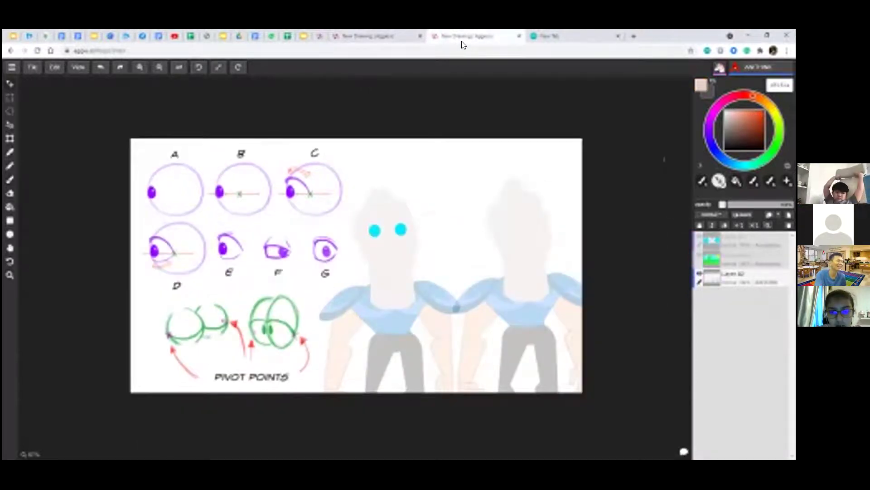
click(367, 39)
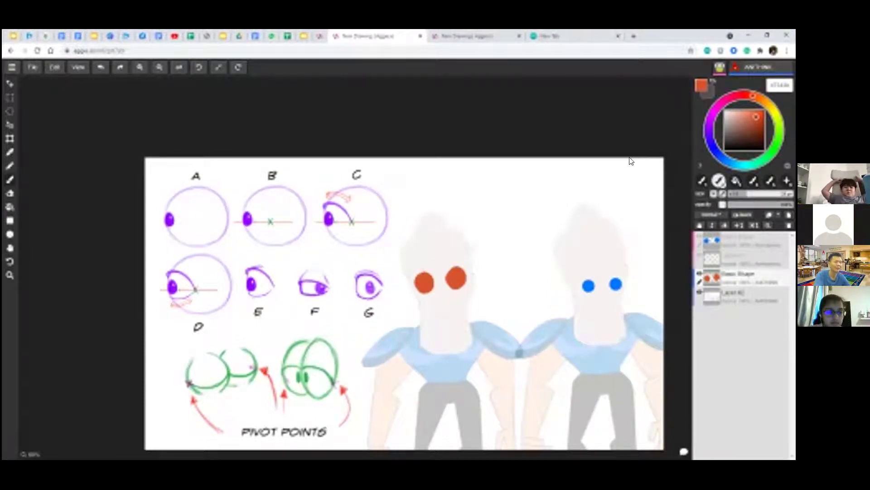
Set the brush colour to bright green (#6fd72b) for marking the orange-red eyes.
click(779, 133)
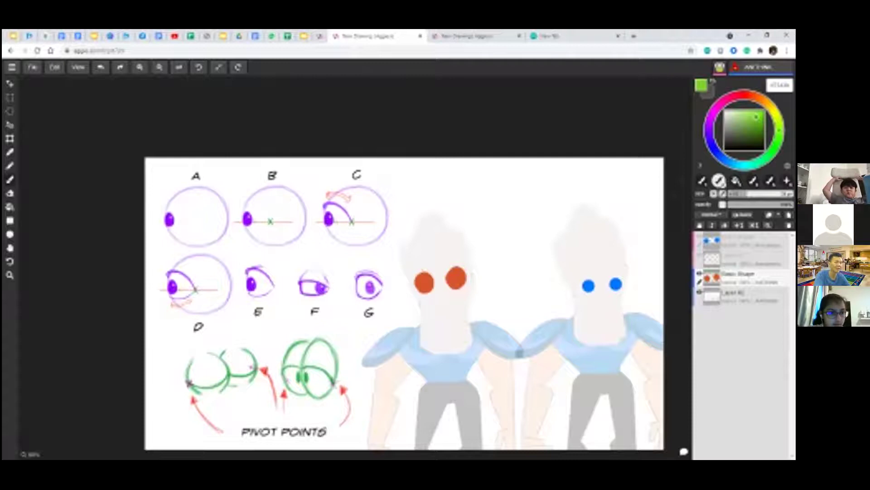
scroll(423, 289, up, 5)
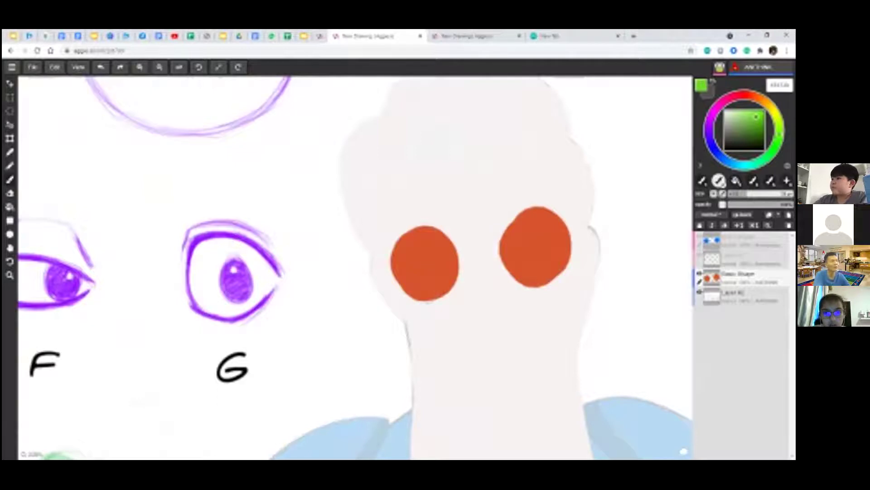
Present the "Drawing Software (Basic Function)" slide full screen with the laser pointer, and return to the first drawing.
click(303, 36)
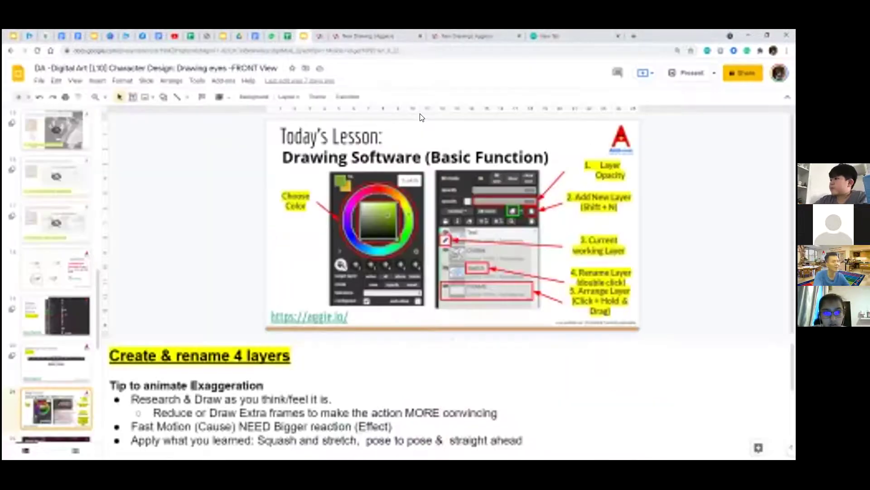
click(692, 74)
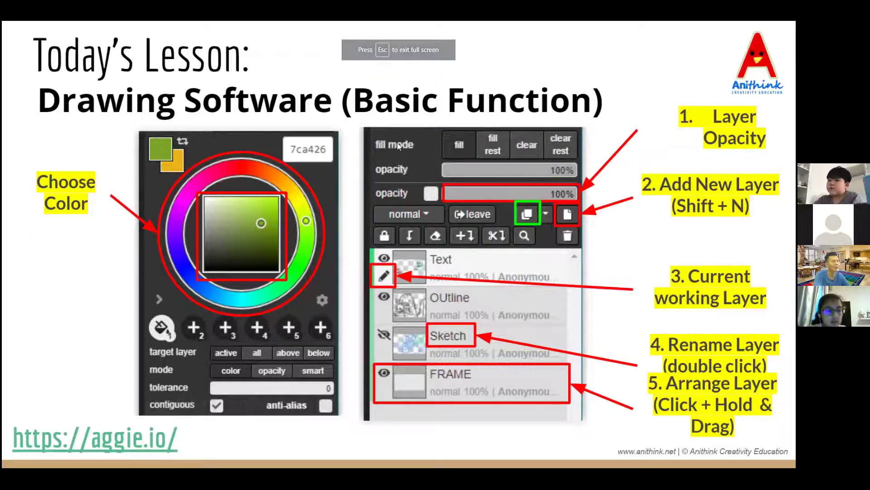
key(l)
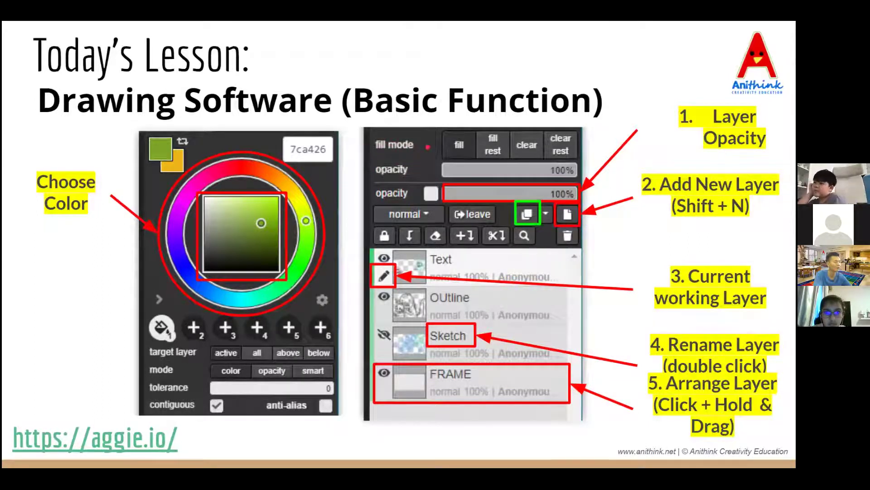
key(Escape)
click(378, 36)
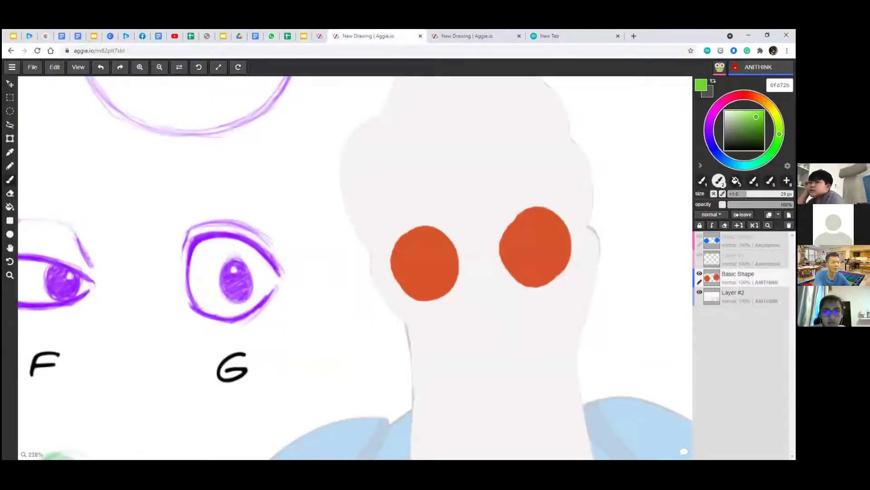
Reduce the brush to 9 px and draw green horizontal guide lines across the orange-red eyes, undoing and redrawing uneven strokes.
key(bracketleft)
key(bracketleft)
key(bracketleft)
key(bracketleft)
key(bracketleft)
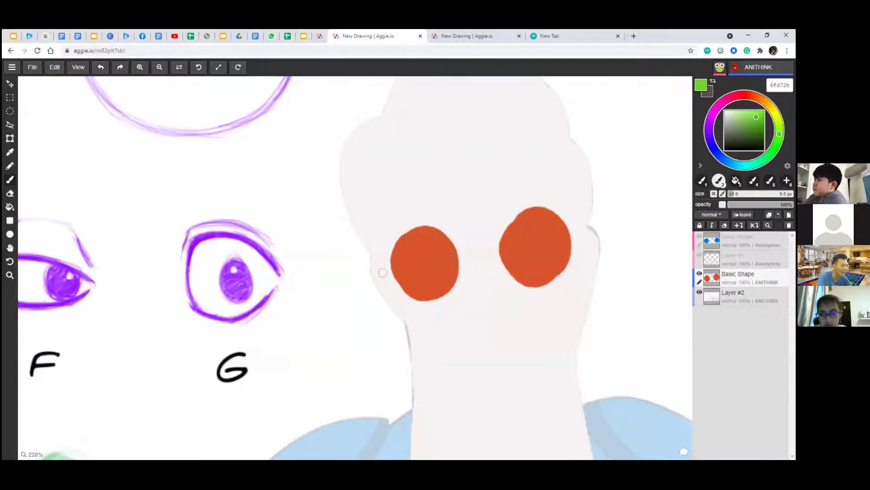
drag(385, 268, 456, 262)
key(ctrl+z)
drag(372, 267, 468, 262)
key(ctrl+z)
drag(374, 269, 584, 244)
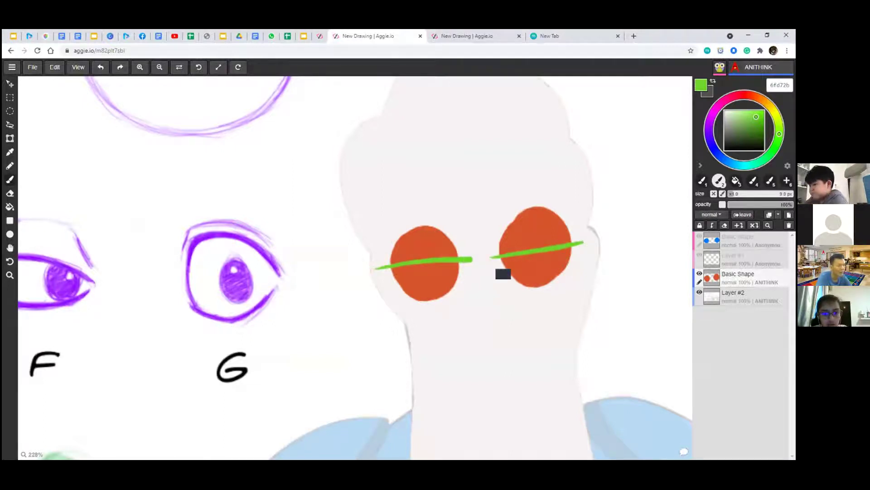
Redraw the green guide line across the second orange-red eye more level, and mark pivot points at both corners of each eye.
key(ctrl+z)
drag(497, 259, 588, 250)
key(ctrl+z)
drag(489, 257, 584, 250)
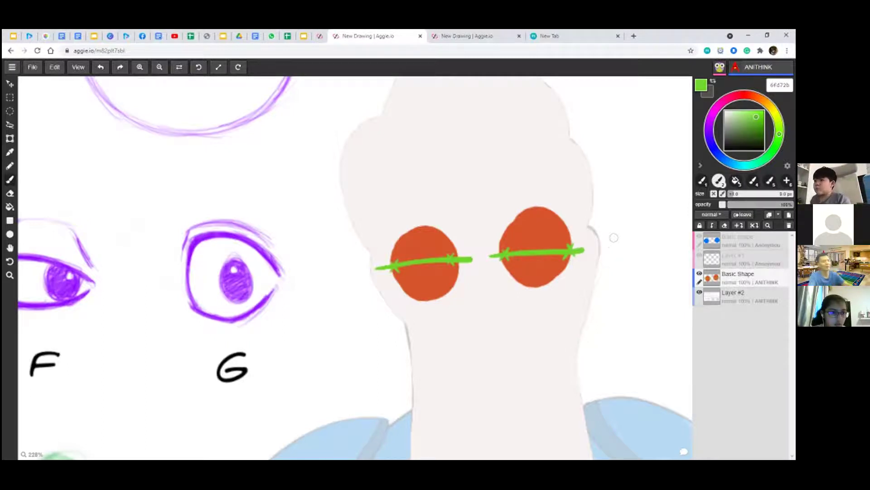
Examine the eyes on both figures against the reference diagrams, and inspect the cyan eyes in the other drawing up close.
scroll(374, 213, down, 6)
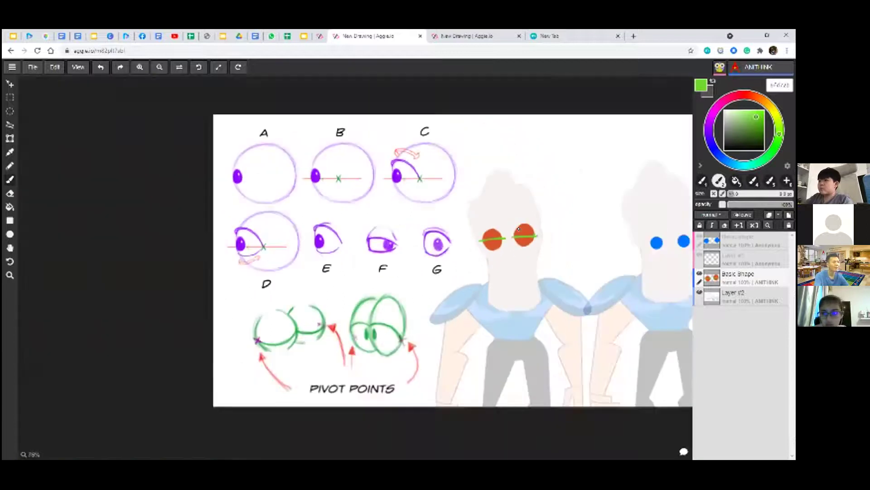
scroll(520, 229, up, 5)
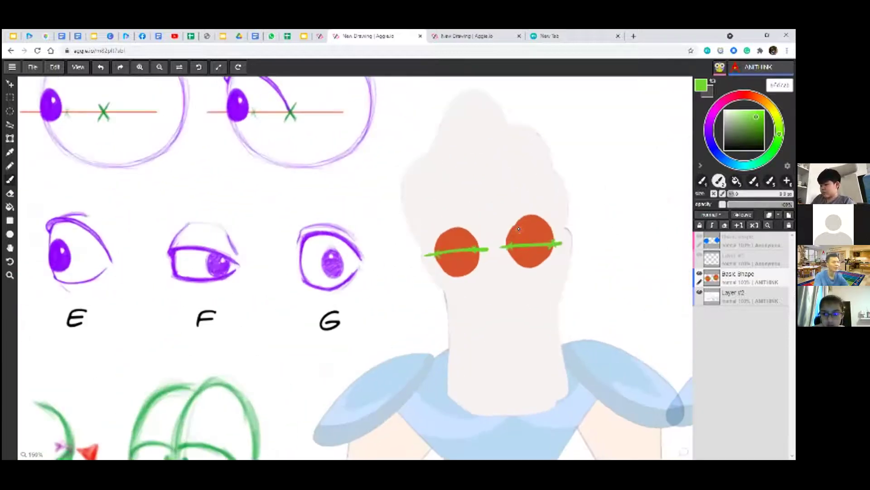
key(space)
drag(528, 285, 471, 301)
scroll(344, 283, down, 5)
scroll(350, 284, up, 2)
drag(354, 283, 393, 284)
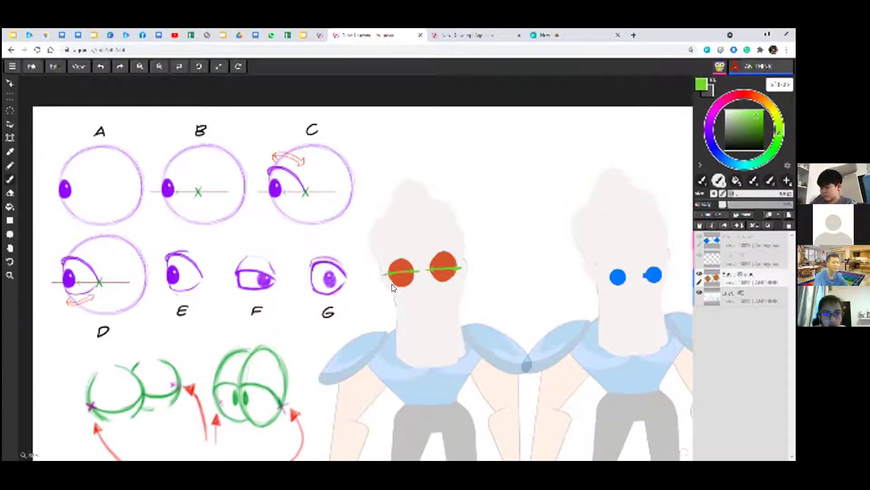
key(ctrl+z)
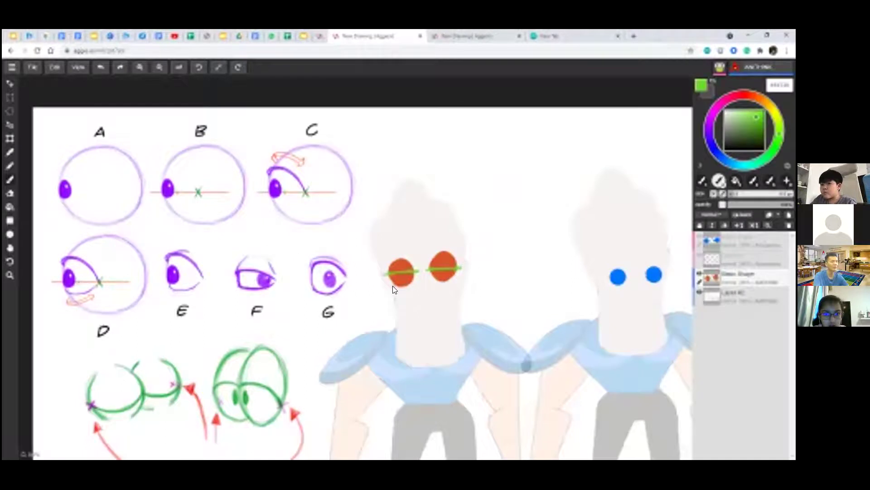
scroll(415, 262, up, 2)
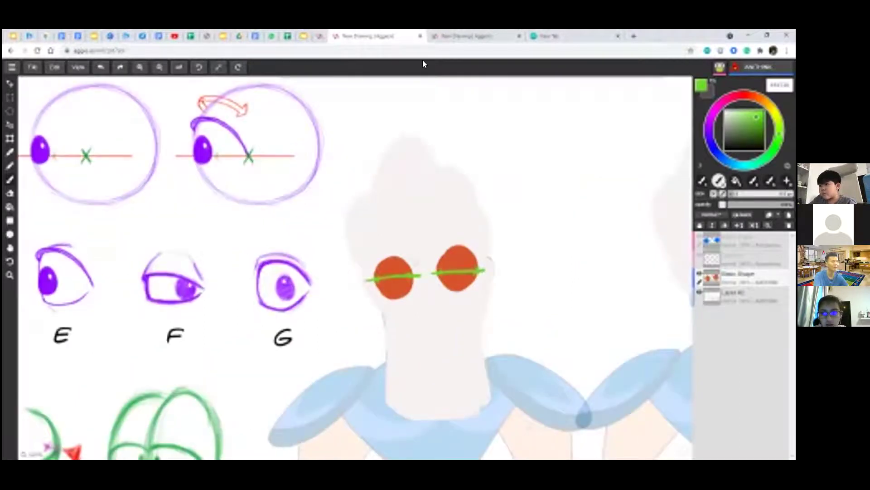
click(465, 35)
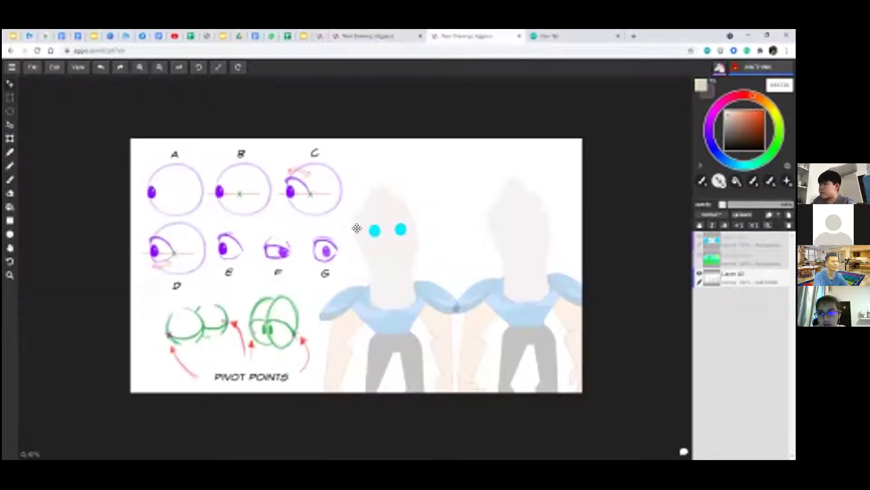
scroll(357, 228, up, 4)
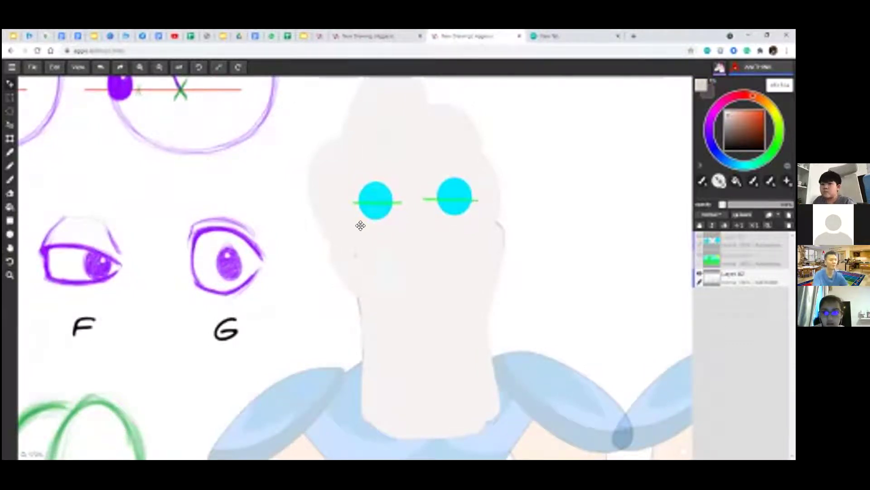
Compare the eyes and guide lines on both figures in the first drawing with the cyan eyes in the second drawing.
click(375, 37)
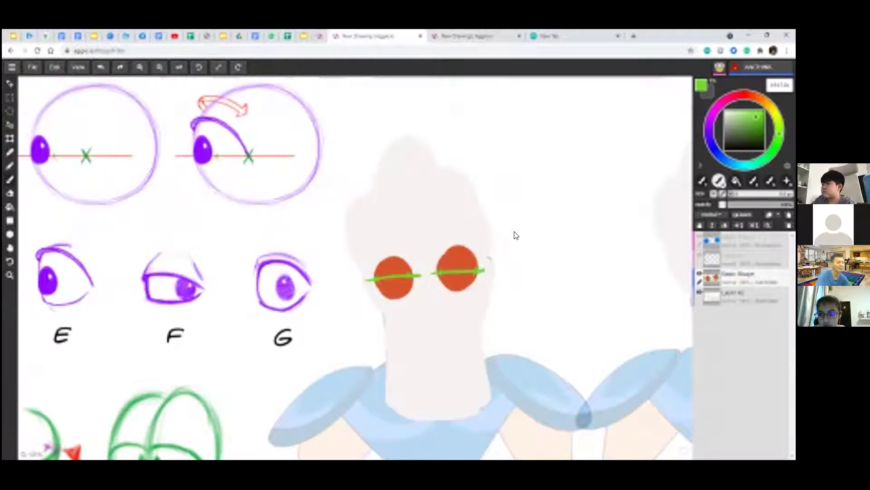
scroll(515, 235, down, 1)
drag(602, 301, 464, 312)
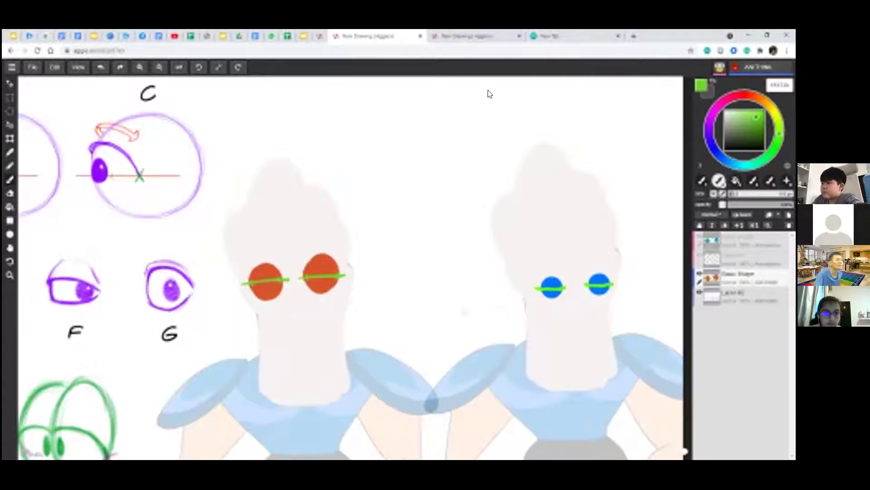
click(474, 36)
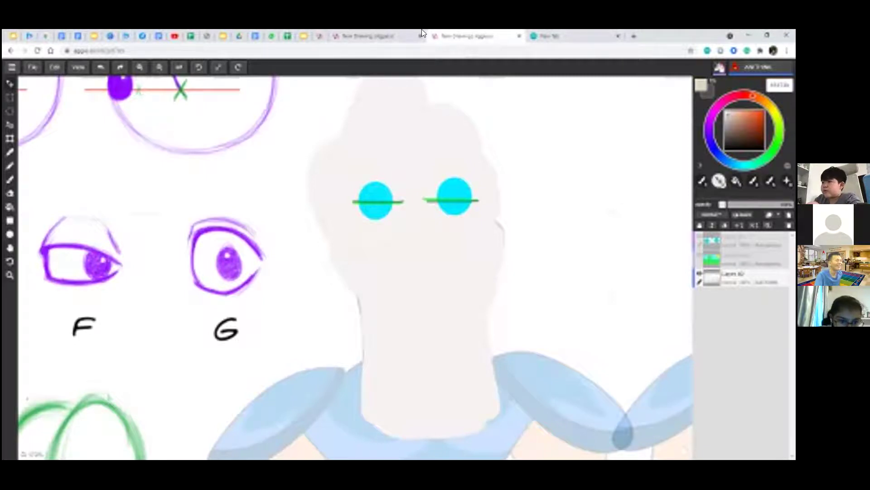
click(385, 32)
scroll(306, 280, up, 5)
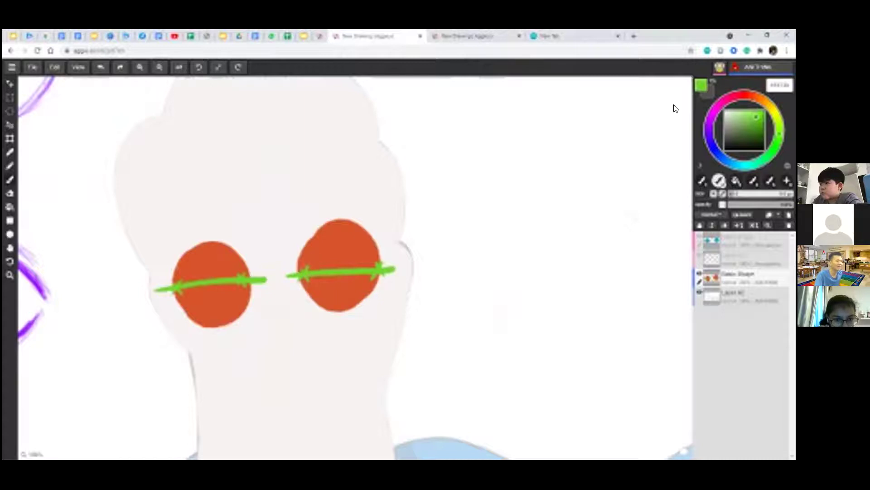
click(748, 95)
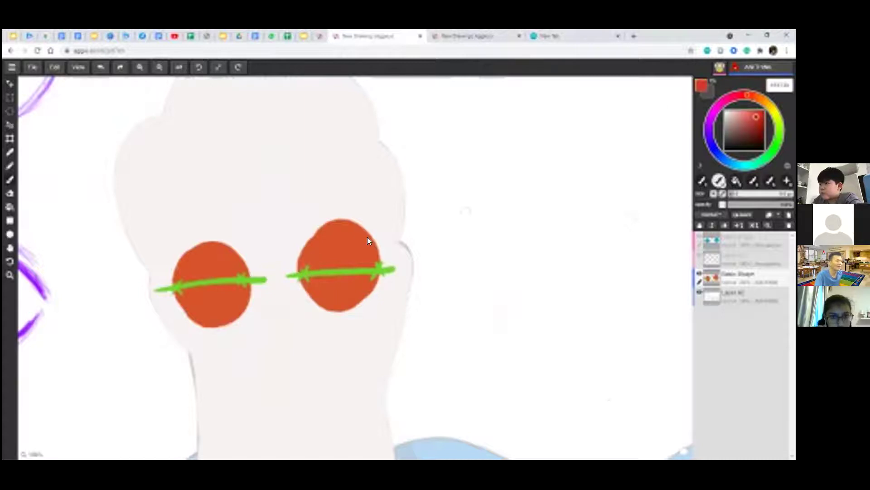
click(305, 272)
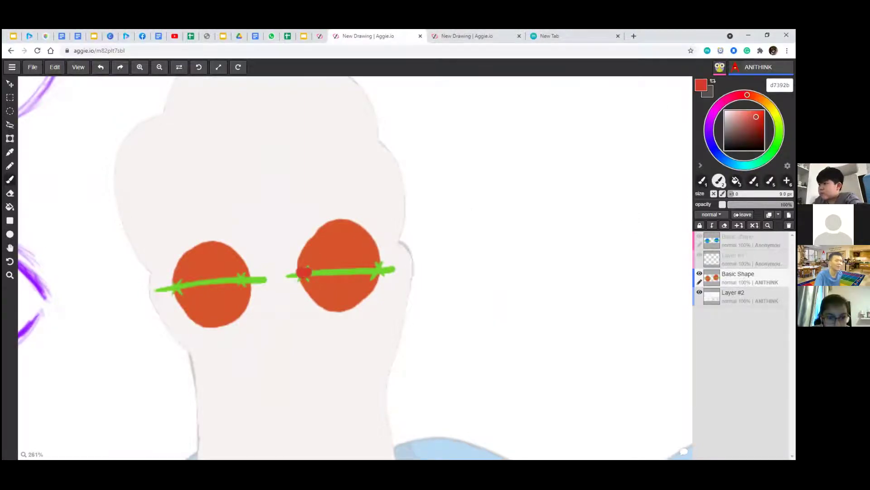
click(774, 149)
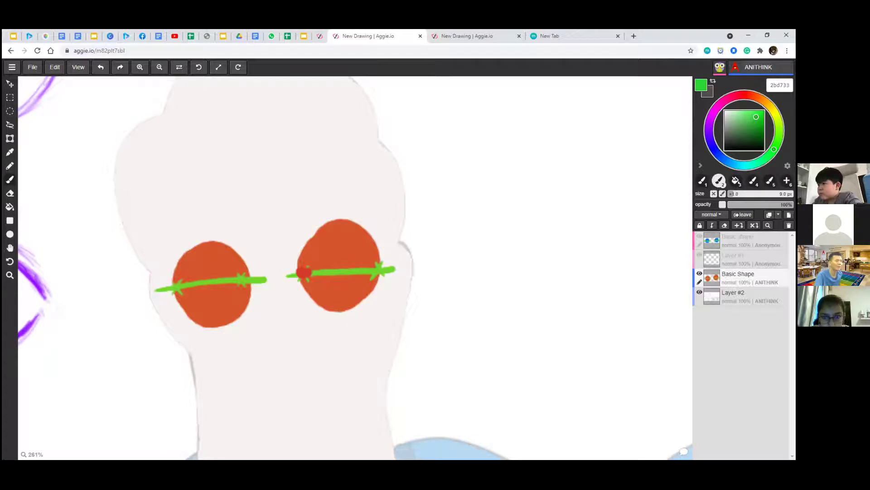
Mark the pivot points at both corners of each orange-red eye with blue dots in colour 2b6ed7.
click(723, 158)
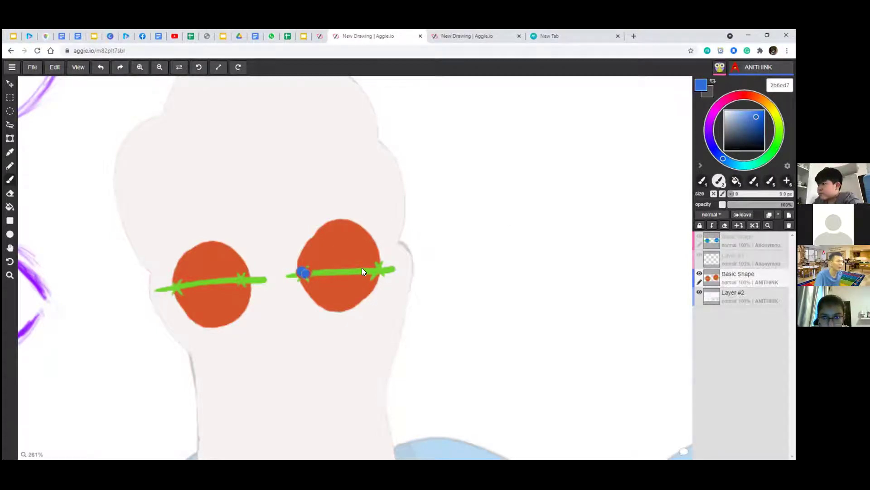
click(377, 267)
click(245, 279)
click(172, 287)
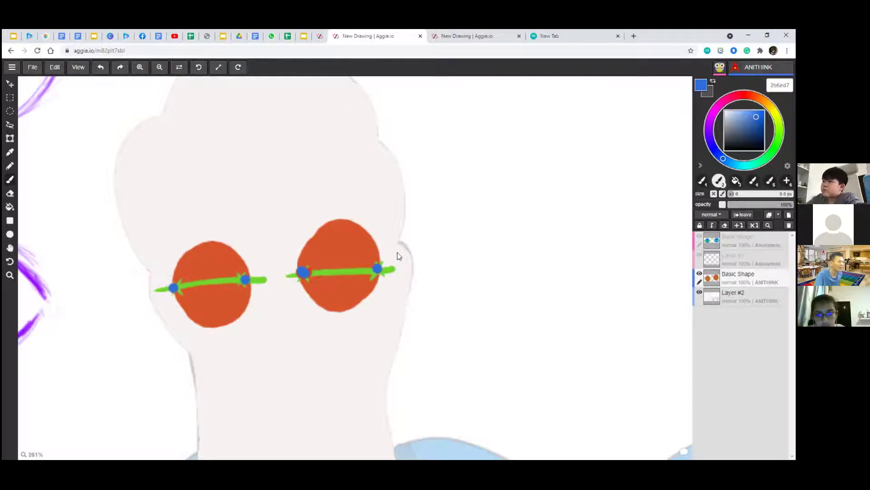
Check the blue eyes on the neighbouring figure, and add a new layer for brush work in the second drawing.
scroll(469, 252, down, 4)
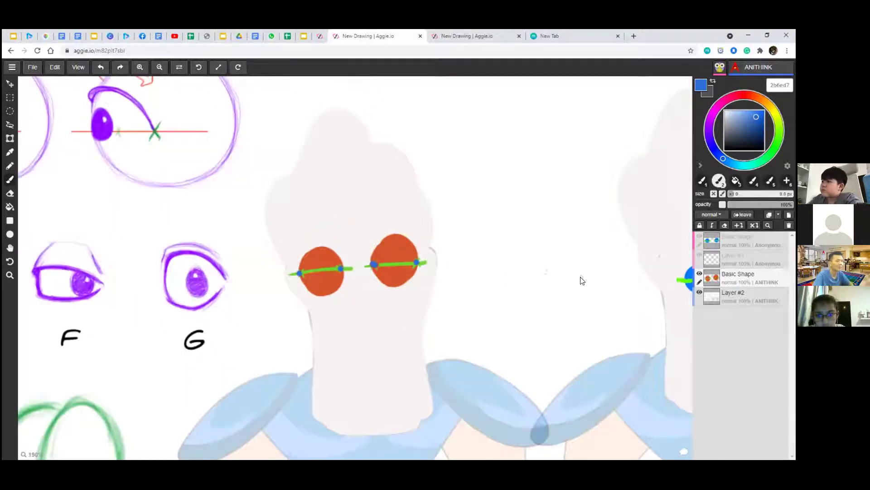
key(space)
drag(509, 275, 414, 275)
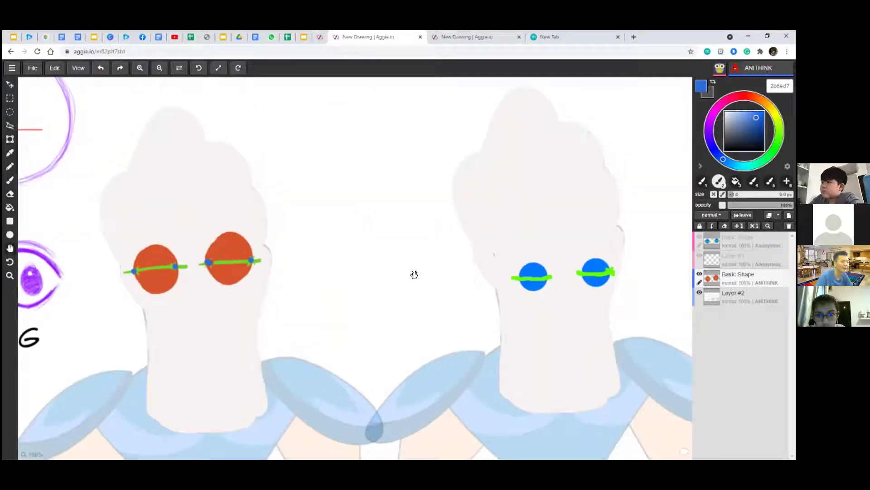
scroll(436, 276, down, 3)
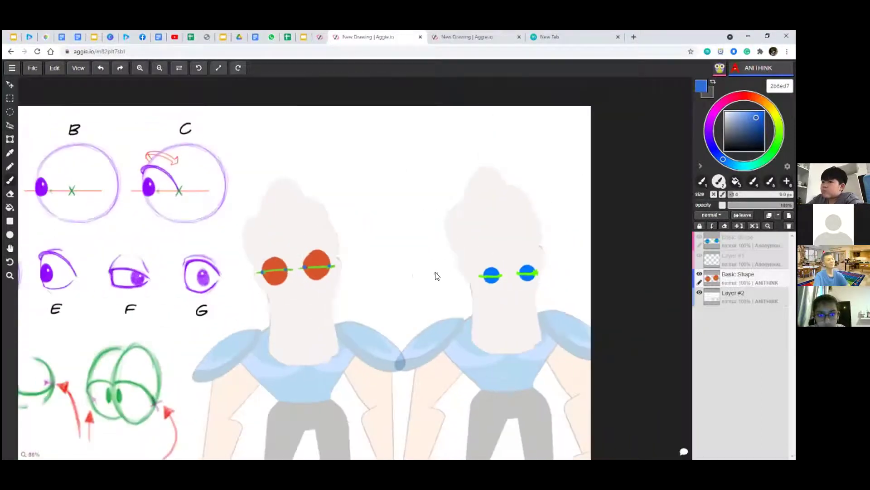
click(464, 37)
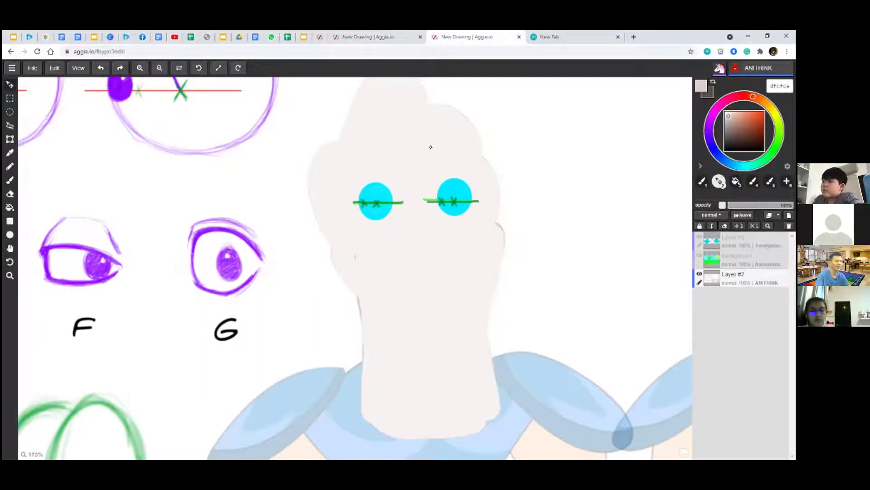
key(shift+n)
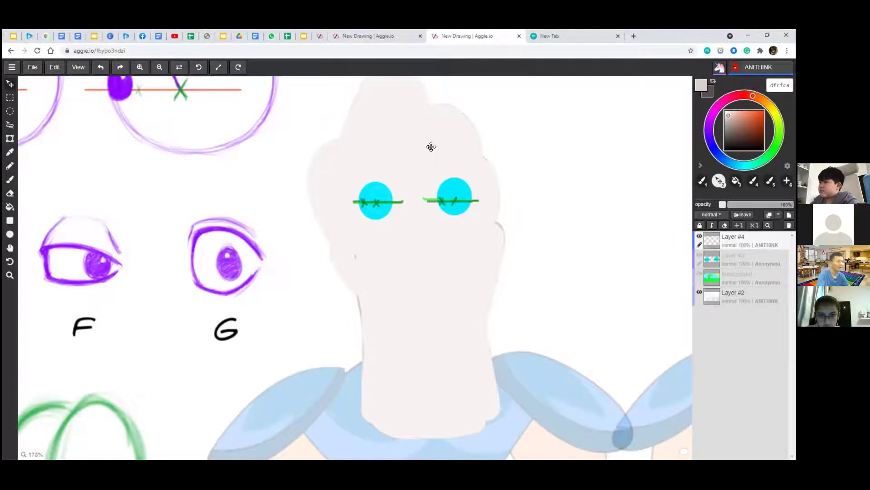
key(b)
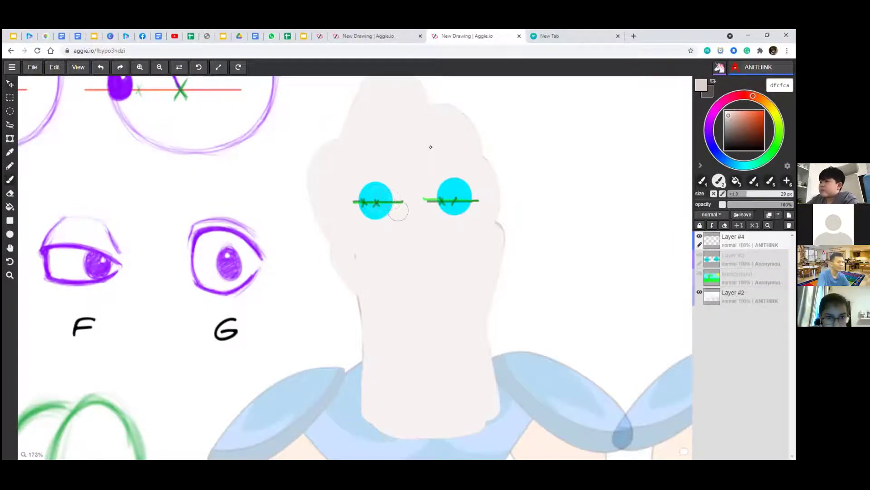
Set the brush to red e42a1a and reduce its size to 5 px.
click(756, 114)
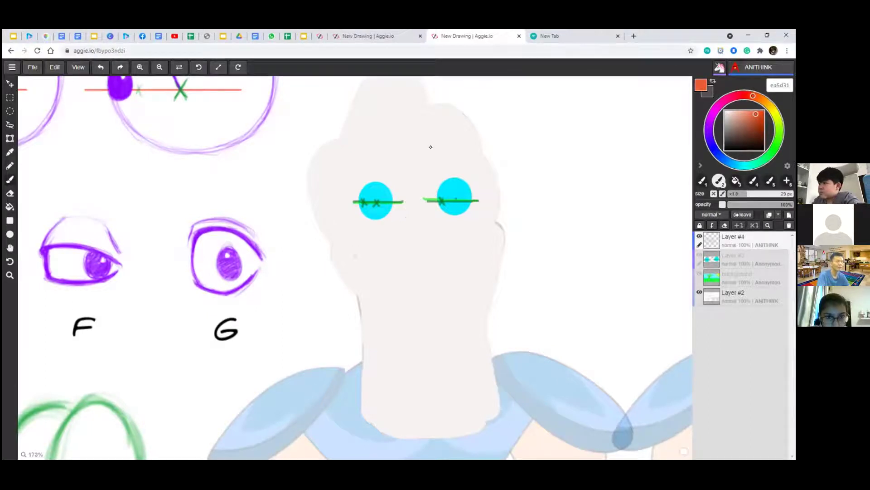
click(747, 95)
drag(756, 114, 760, 115)
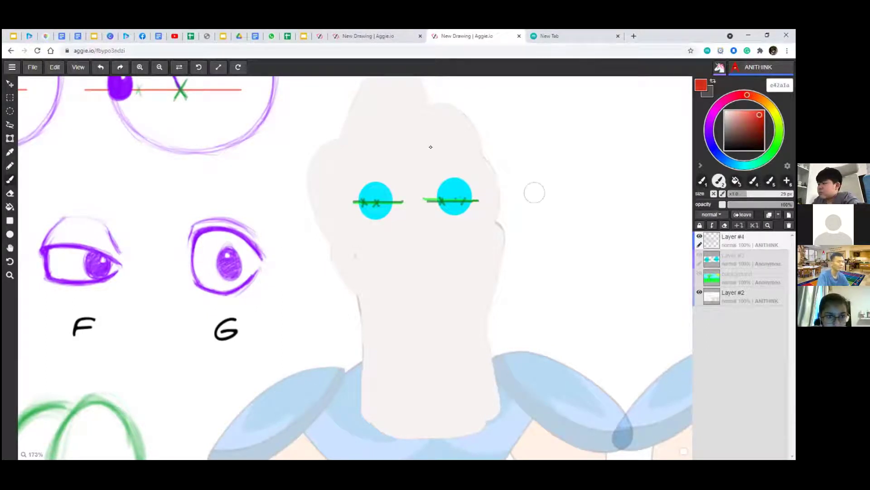
key([)
key([)
key([)
key([)
key([)
key([)
key([)
key([)
key([)
key([)
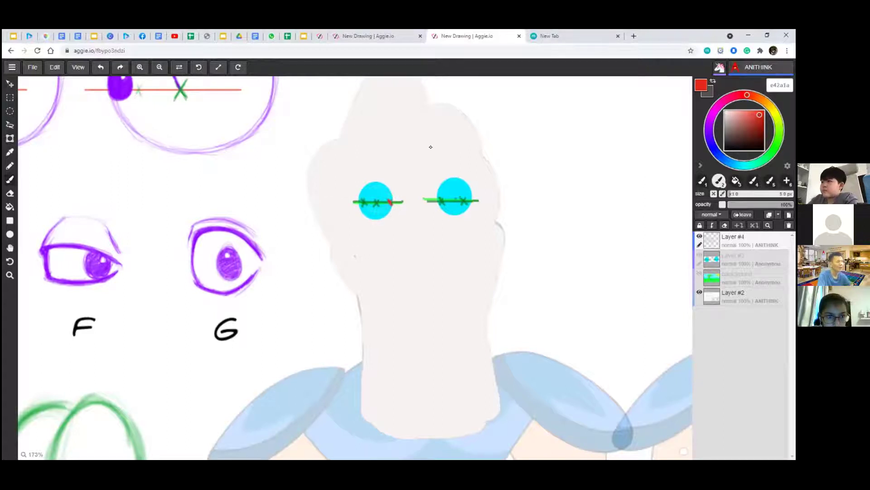
Mark a red pivot cross at the inner corner of the first cyan eye, and undo the trial eye outline between the corners.
mouse_move(364, 203)
mouse_down()
mouse_move(385, 193)
mouse_move(392, 203)
mouse_move(375, 210)
mouse_move(363, 203)
mouse_up()
key(ctrl+z)
key(ctrl+z)
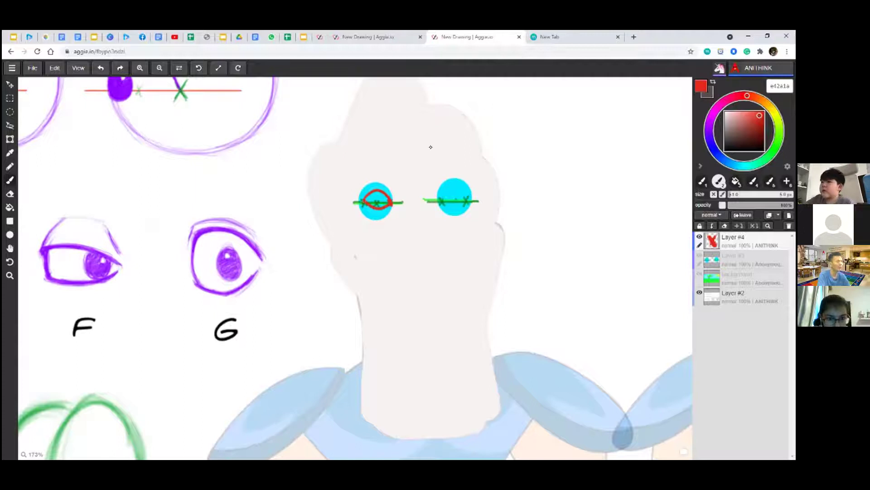
key(ctrl+z)
key(ctrl+z)
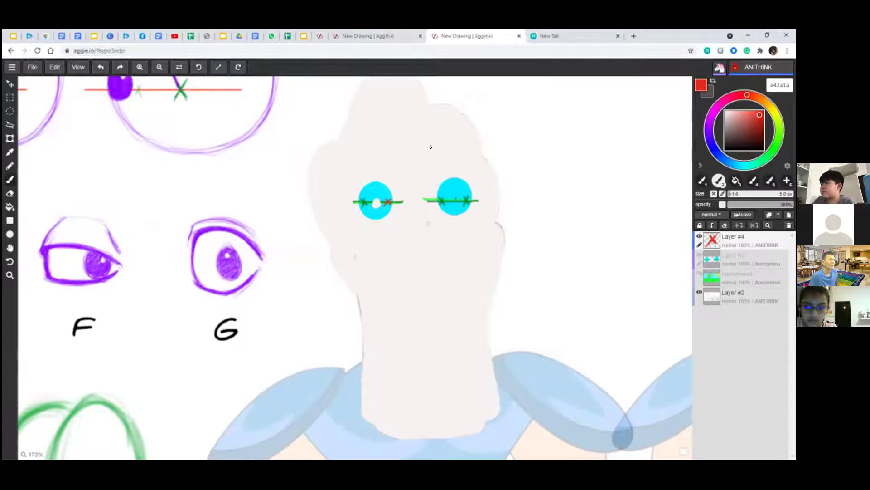
In the first drawing, add a new layer above Basic Shape and name it Sketch.
click(390, 36)
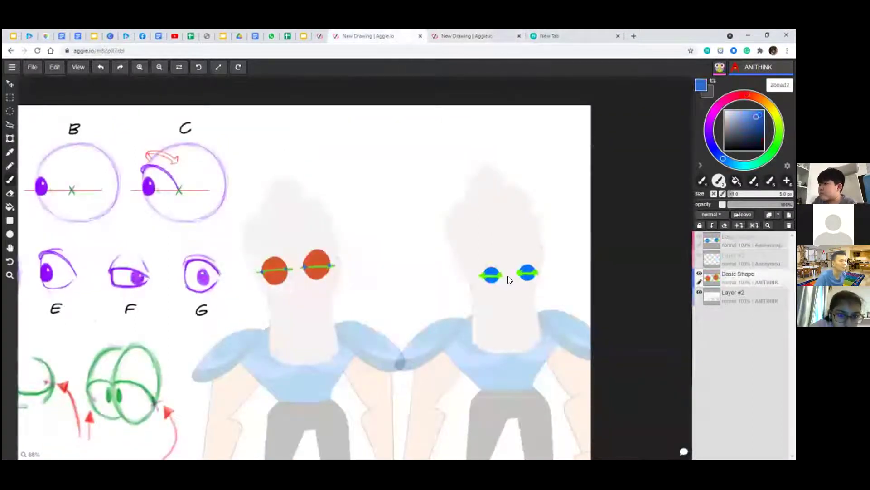
scroll(508, 276, up, 4)
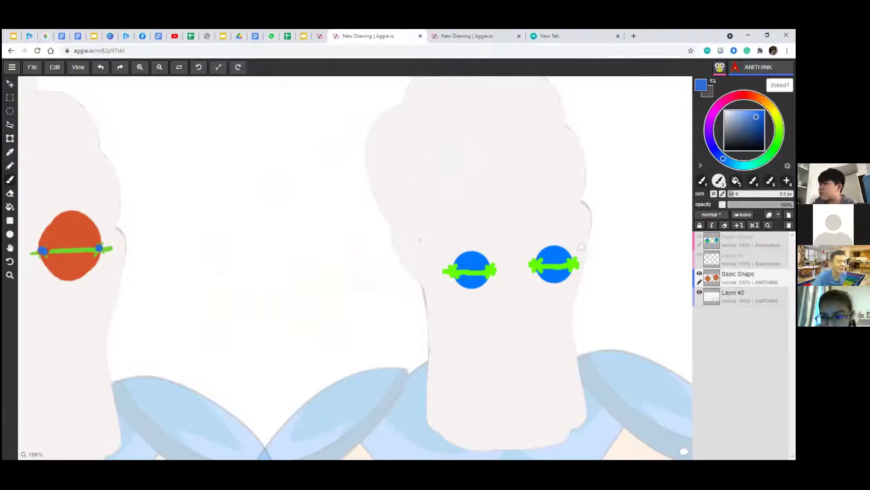
key(shift+n)
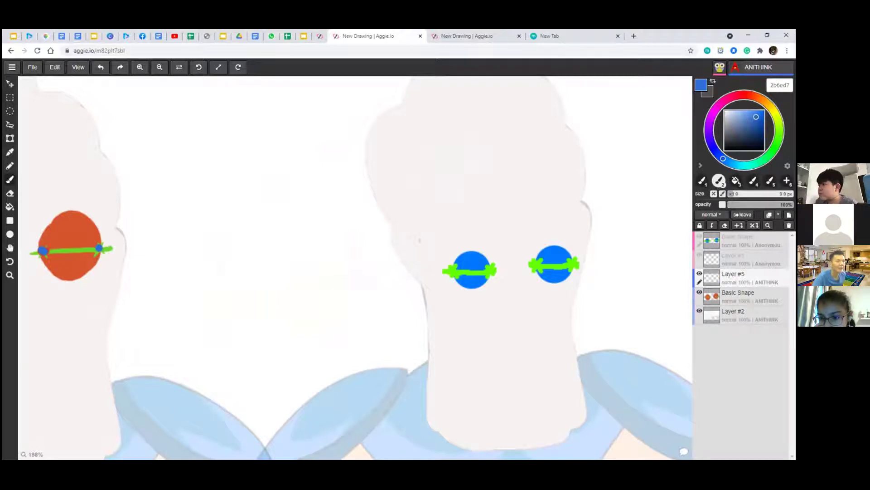
double_click(733, 292)
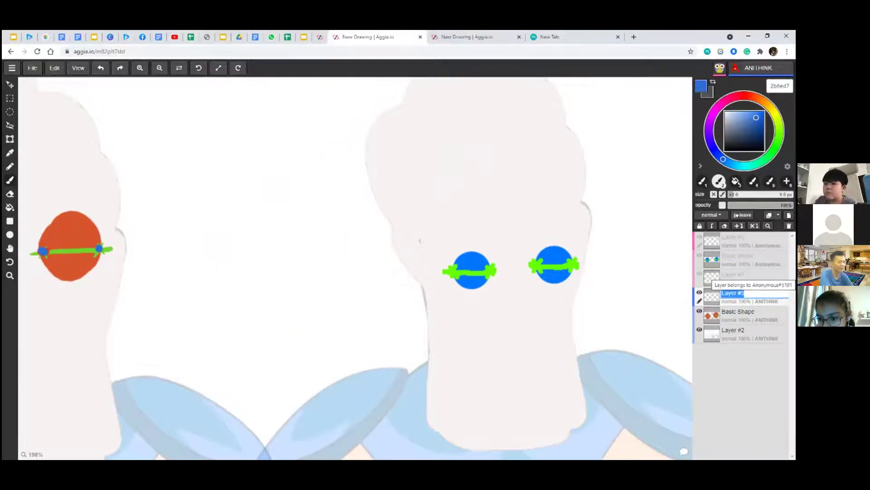
text(Sk)
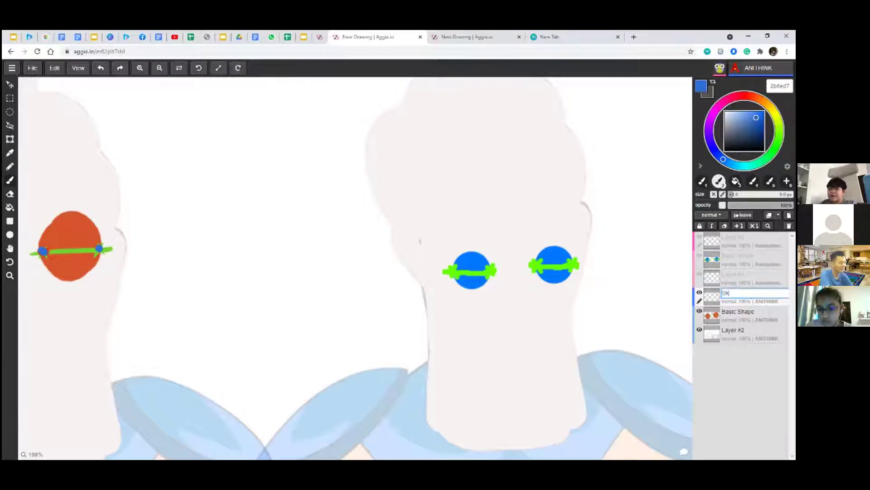
text(i)
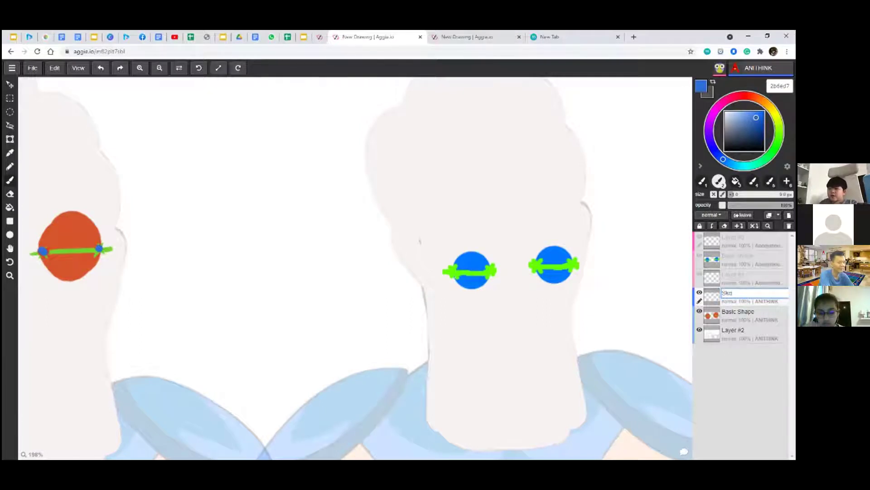
text(nch)
key(Return)
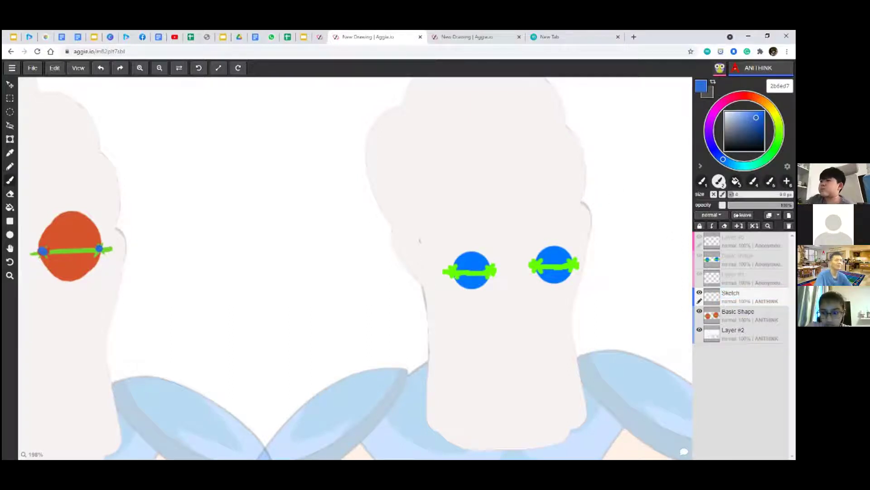
Set the paint colour to the brighter blue 3e89ff and examine reference eye G beside the orange-red eyes.
drag(756, 117, 753, 111)
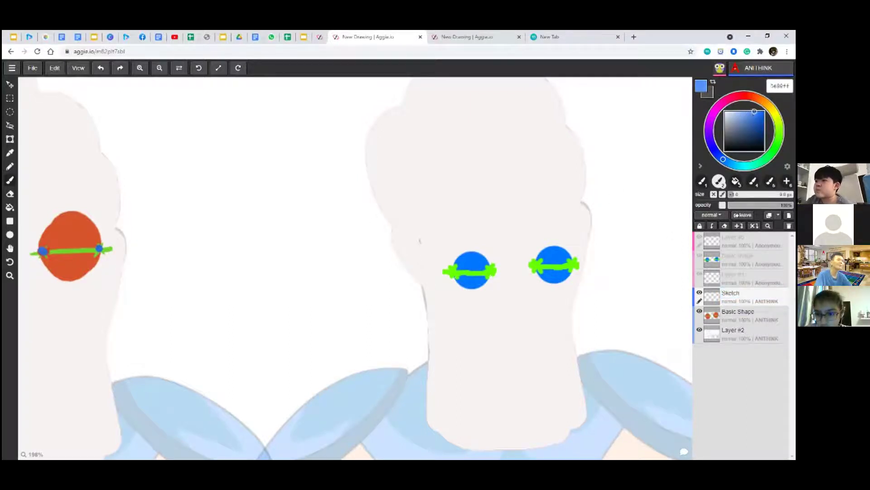
drag(159, 238, 419, 233)
scroll(264, 216, down, 2)
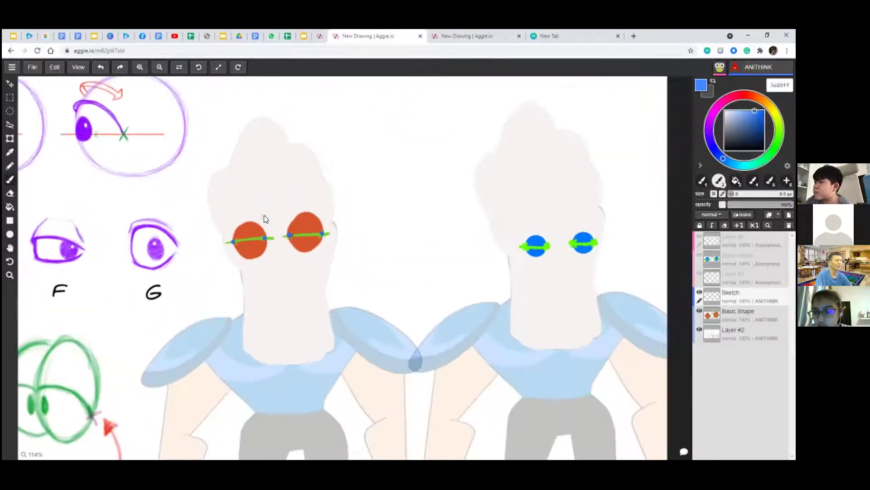
scroll(264, 218, down, 3)
scroll(266, 239, up, 4)
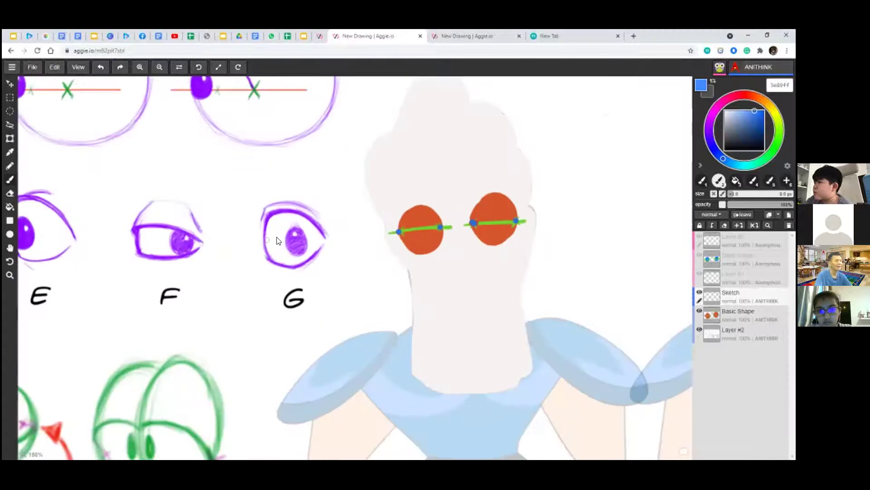
drag(383, 235, 273, 261)
scroll(273, 261, up, 3)
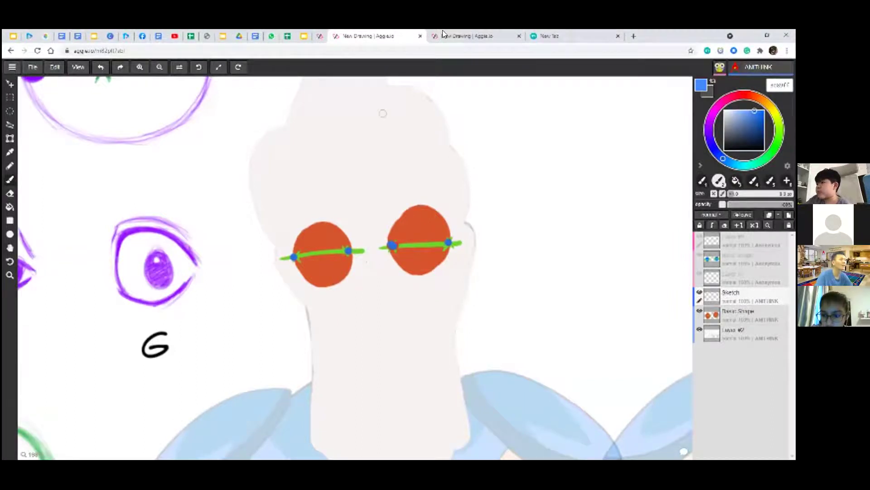
Hide the layer with the red marks in the second drawing and return to the first drawing.
click(461, 34)
click(699, 236)
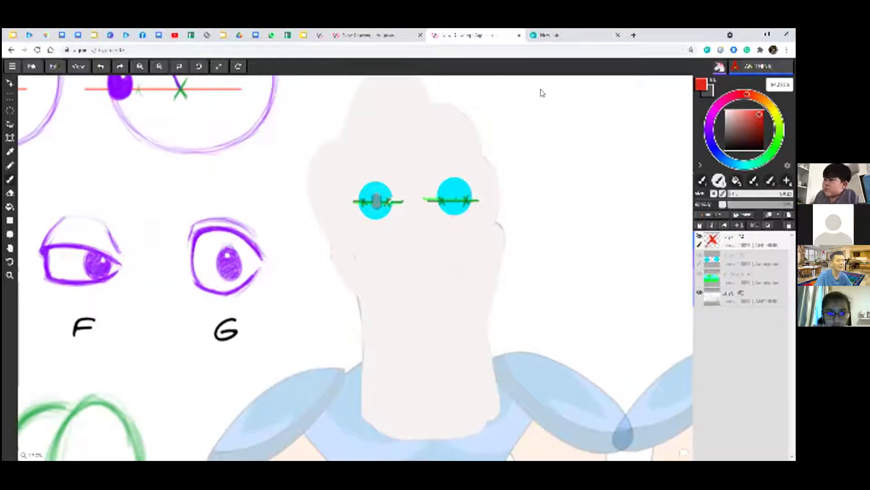
click(369, 32)
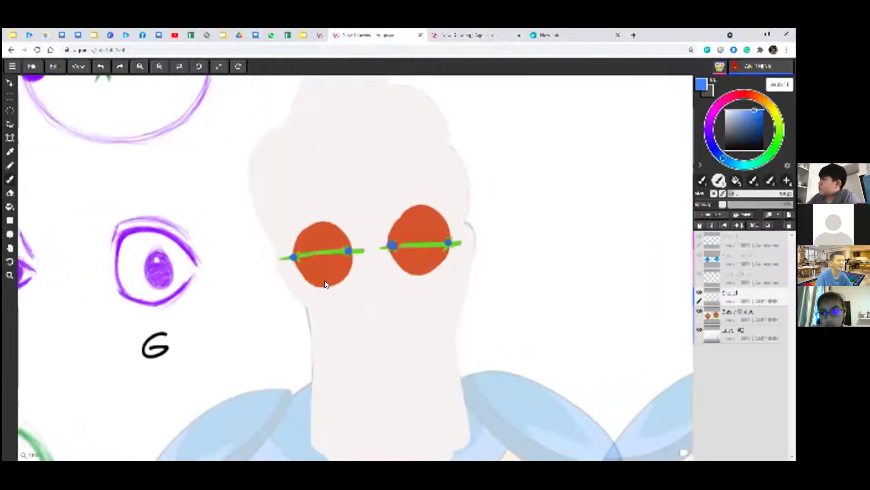
Paint a blue oval pupil at the centre of each orange-red eye on the Sketch layer.
scroll(303, 276, up, 1)
key(space)
drag(304, 277, 402, 280)
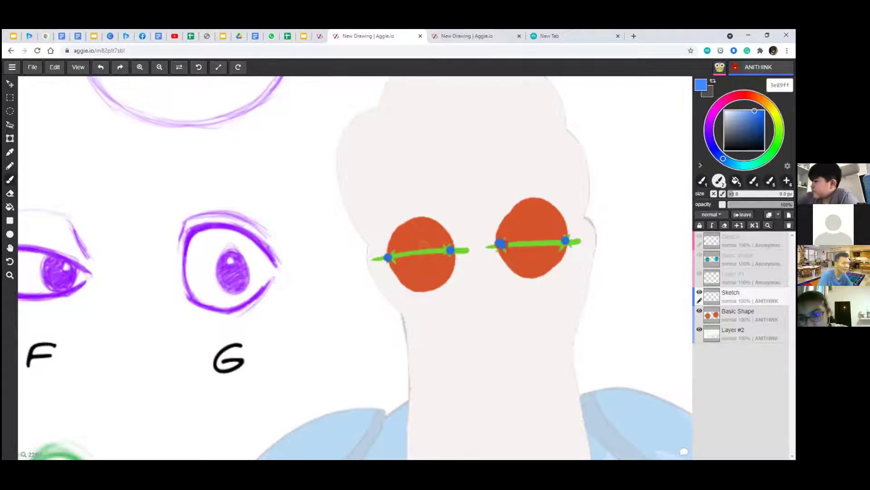
drag(532, 231, 533, 245)
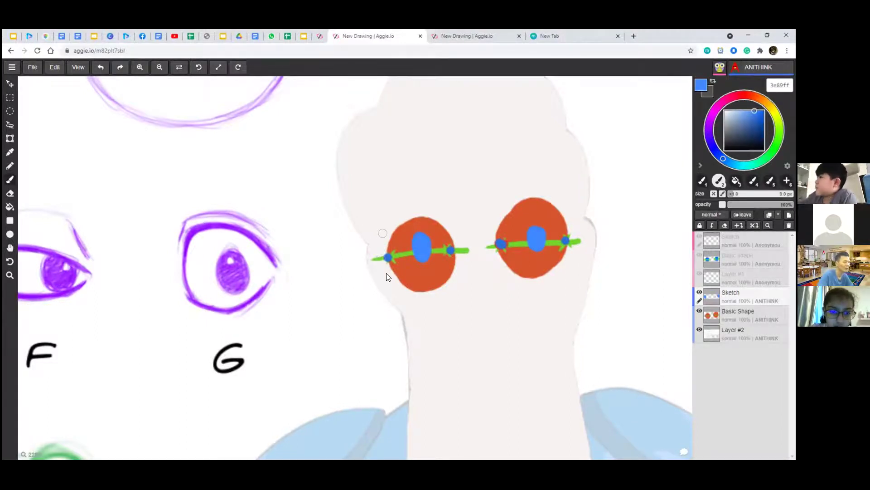
Paint blue upper and lower eyelid curves between the pivot points of both orange-red eyes on the Sketch layer, following reference eye G.
scroll(385, 274, down, 3)
drag(435, 279, 538, 317)
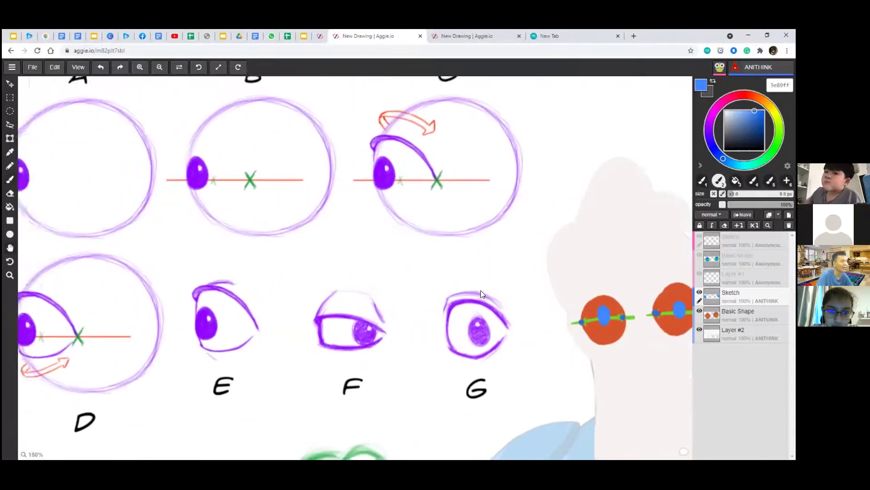
scroll(480, 291, down, 2)
scroll(479, 291, up, 1)
drag(479, 291, 447, 274)
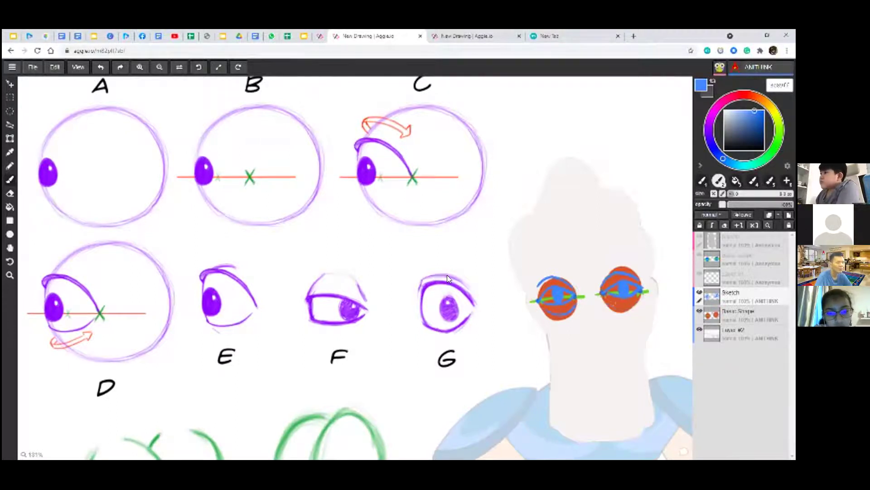
Compare the blue eyelids and pupils on the orange-red eyes with reference eyes F and G and the neighbouring figure's eyes.
scroll(446, 275, up, 3)
key(space)
drag(341, 307, 284, 293)
drag(448, 302, 292, 284)
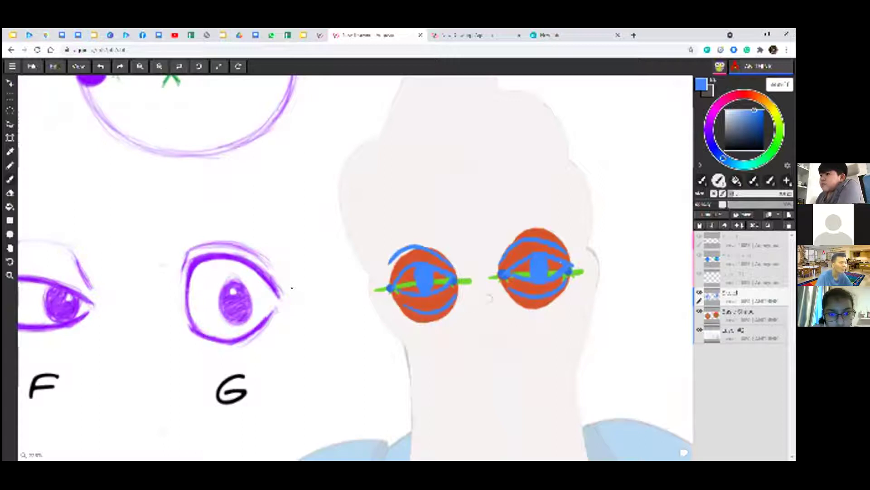
scroll(288, 285, down, 2)
scroll(279, 277, down, 1)
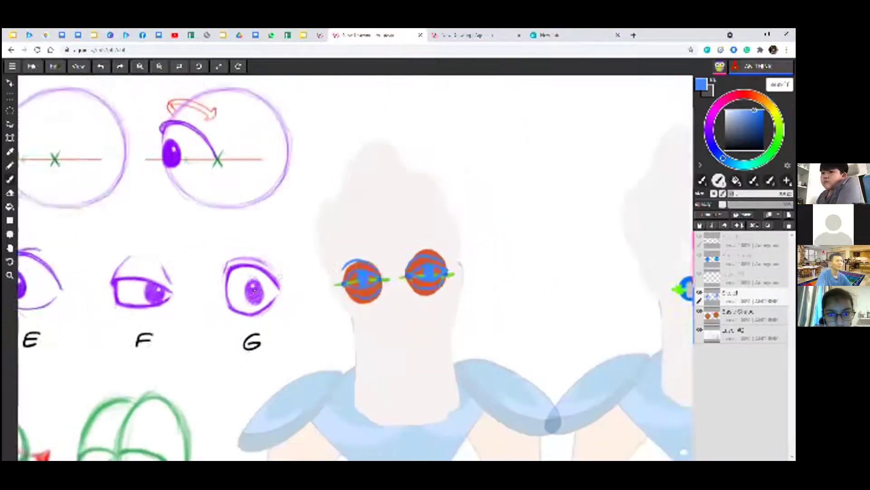
mouse_move(219, 286)
mouse_down()
mouse_move(141, 287)
mouse_move(206, 286)
mouse_up()
scroll(206, 286, down, 1)
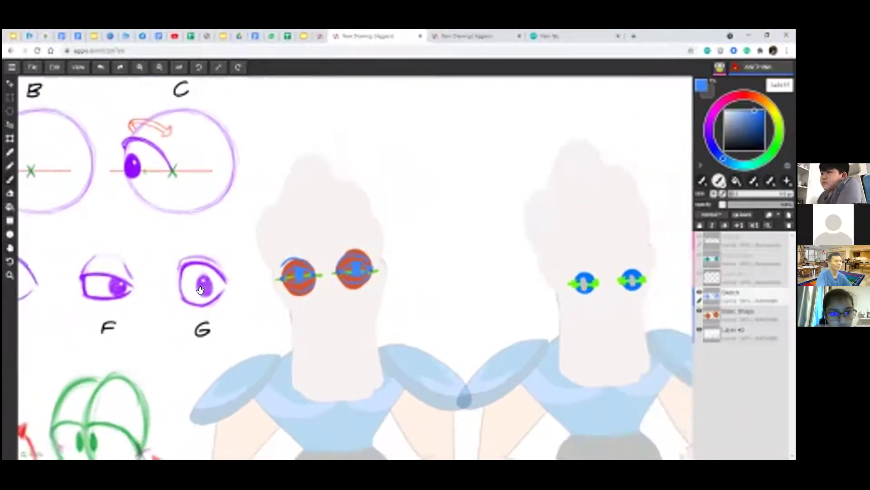
drag(516, 330, 640, 332)
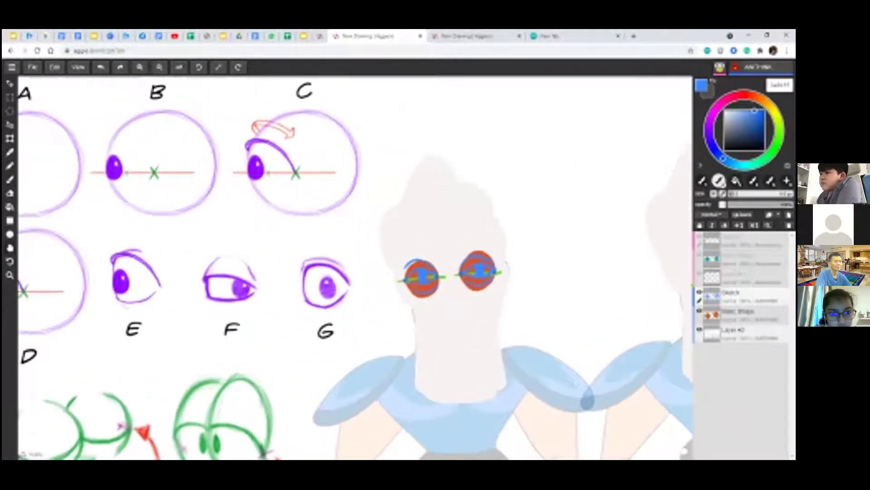
Hide Layer #2 to inspect the drawn eyes without the figures and references, and show it again.
click(701, 328)
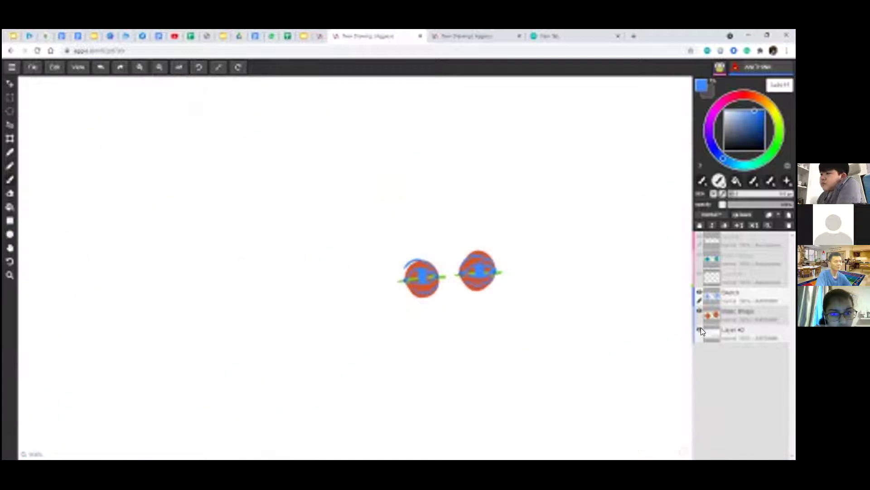
click(698, 328)
scroll(492, 262, down, 1)
drag(476, 263, 470, 262)
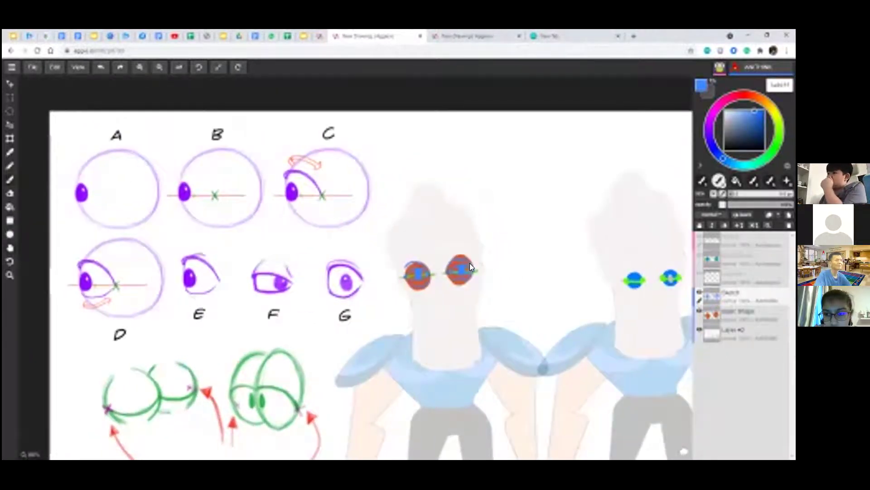
Check the cyan eyes in the second drawing, return to the first drawing and examine the student's eyes on the neighbouring figure.
click(461, 37)
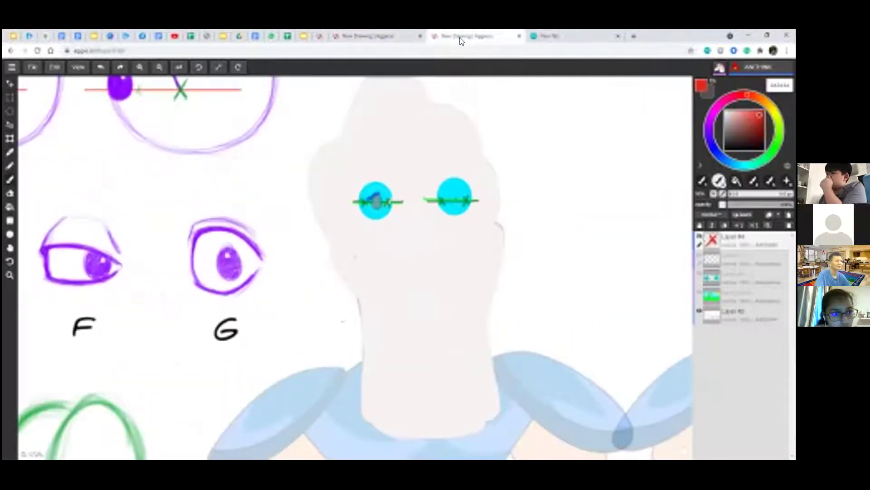
click(416, 32)
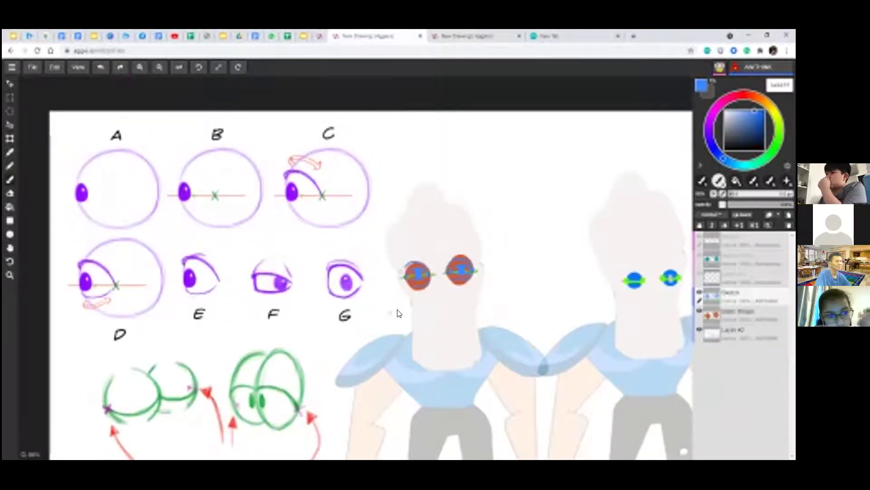
scroll(655, 305, up, 2)
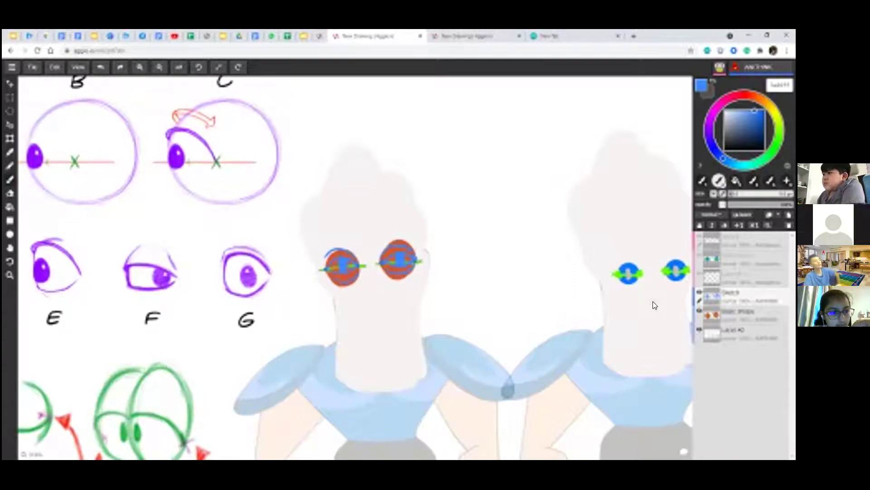
key(ctrl+z)
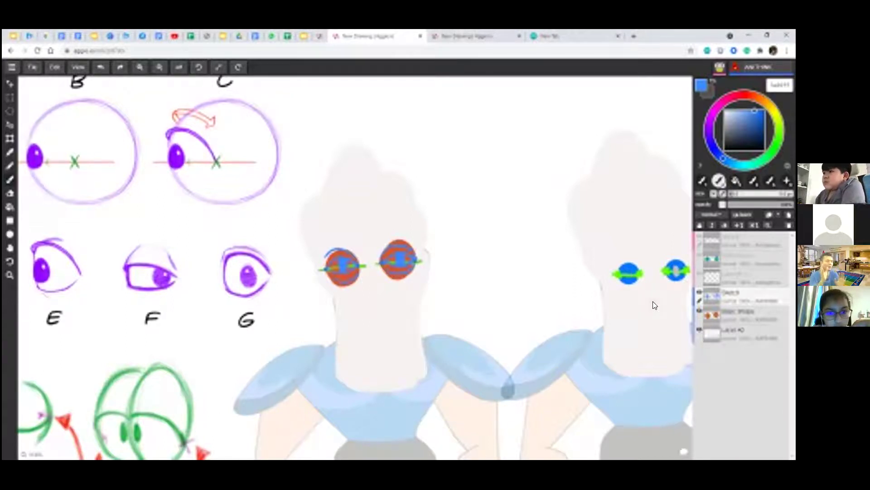
key(ctrl+z)
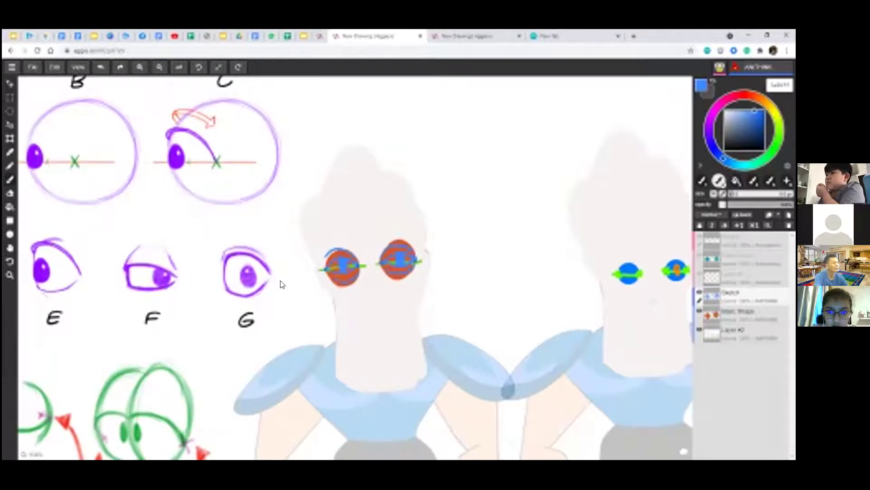
scroll(281, 284, down, 1)
drag(265, 309, 372, 302)
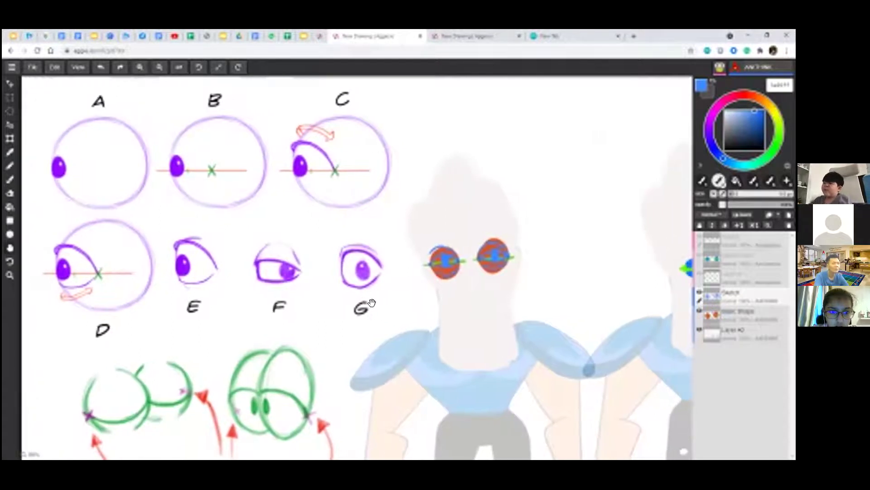
Examine the blue sketch lines on the cyan eyes in the second drawing and compare them with both figures in the first drawing.
click(454, 35)
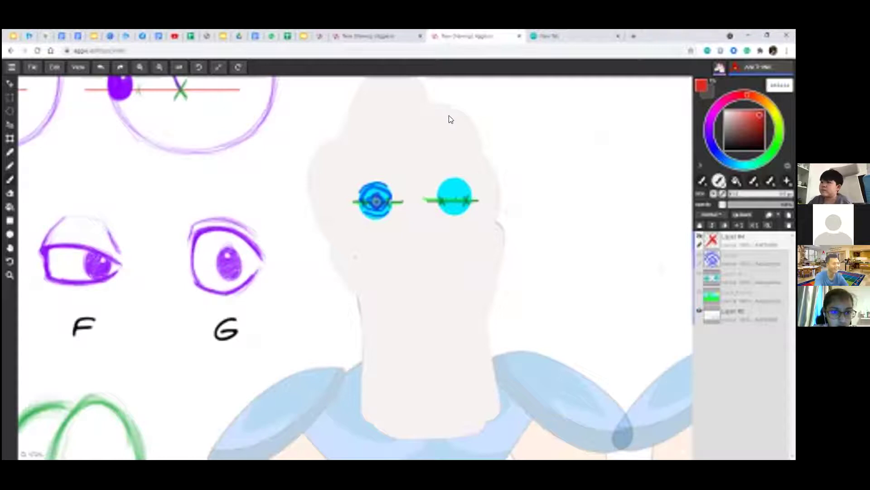
scroll(414, 221, down, 1)
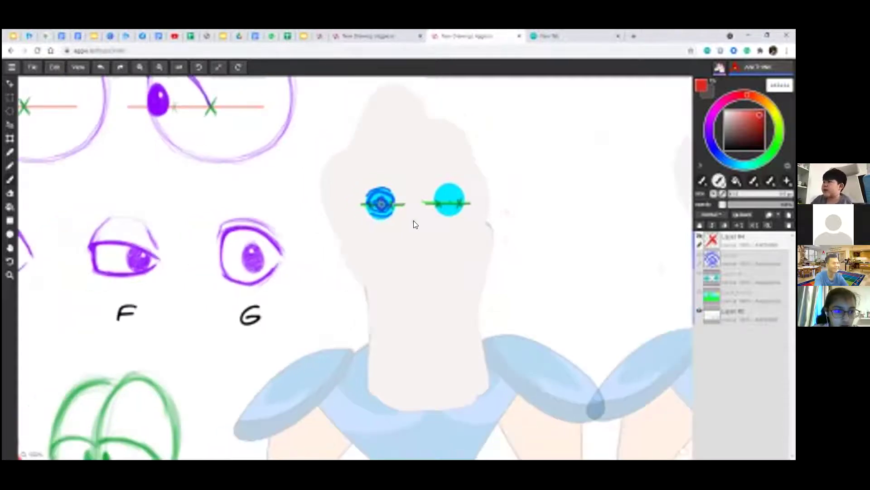
click(392, 35)
scroll(464, 273, up, 2)
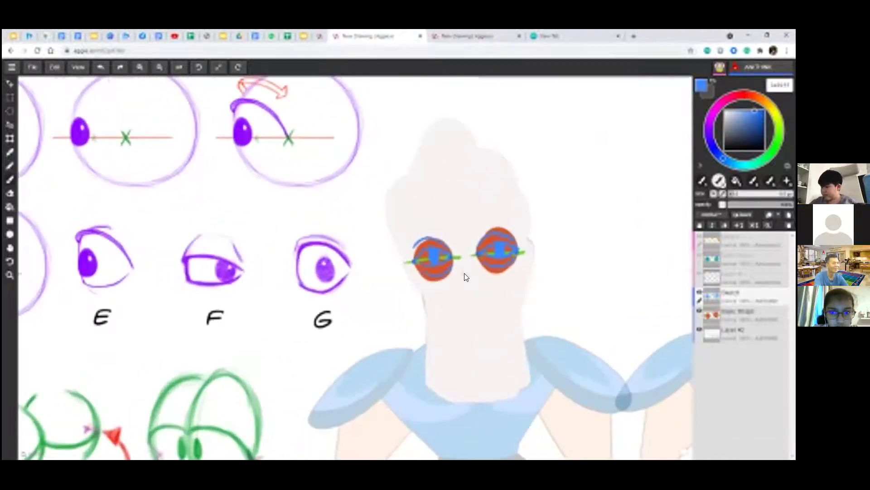
scroll(464, 273, up, 3)
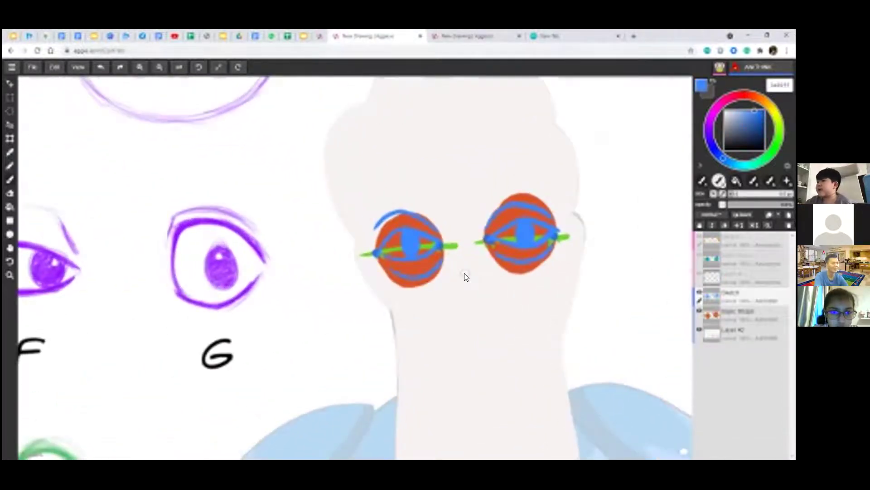
scroll(464, 273, down, 3)
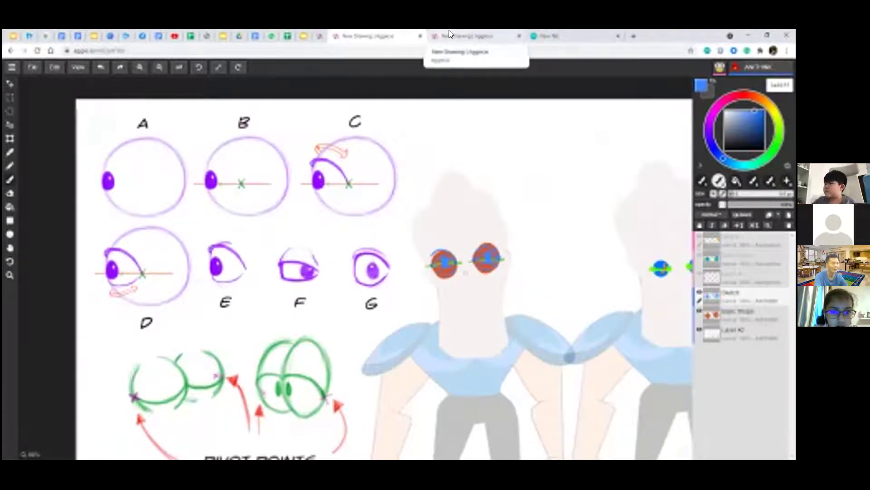
drag(527, 262, 483, 268)
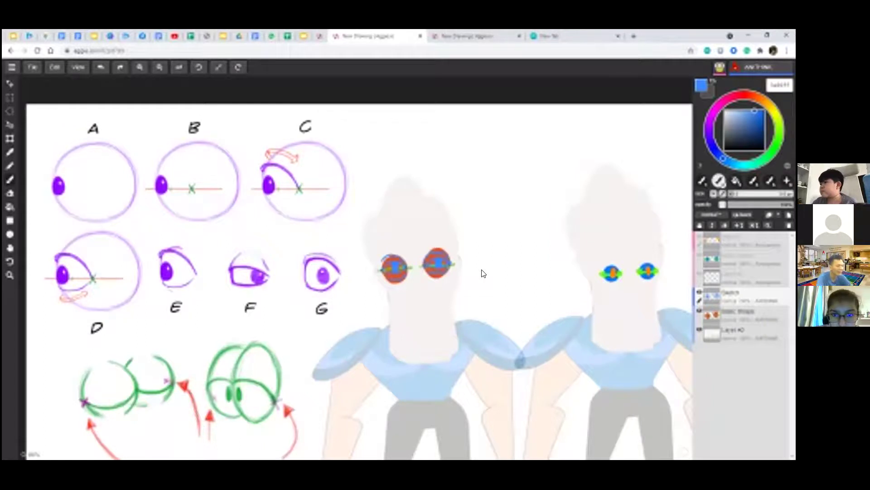
Try to paint new blue eyelid crease strokes over the tops of both orange-red eyes.
key(ctrl+=)
key(ctrl+=)
mouse_move(481, 269)
mouse_down()
mouse_move(447, 260)
mouse_move(460, 237)
mouse_move(513, 228)
mouse_up()
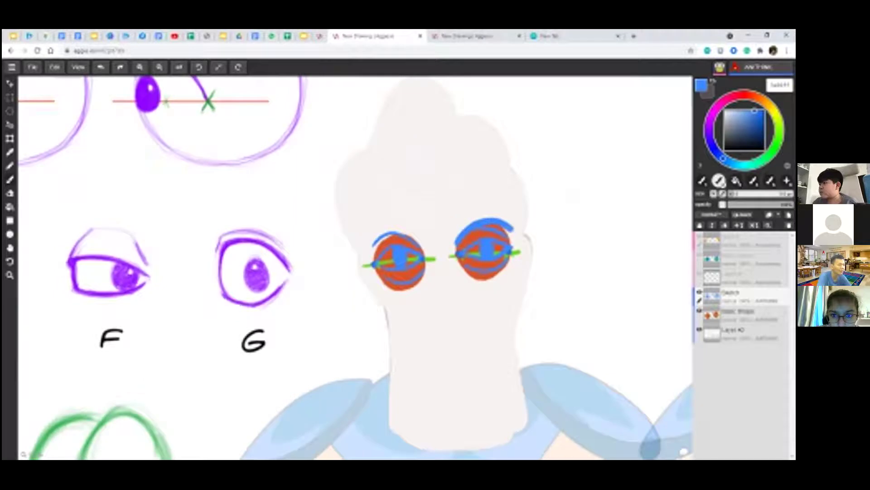
key(ctrl+z)
drag(458, 242, 512, 234)
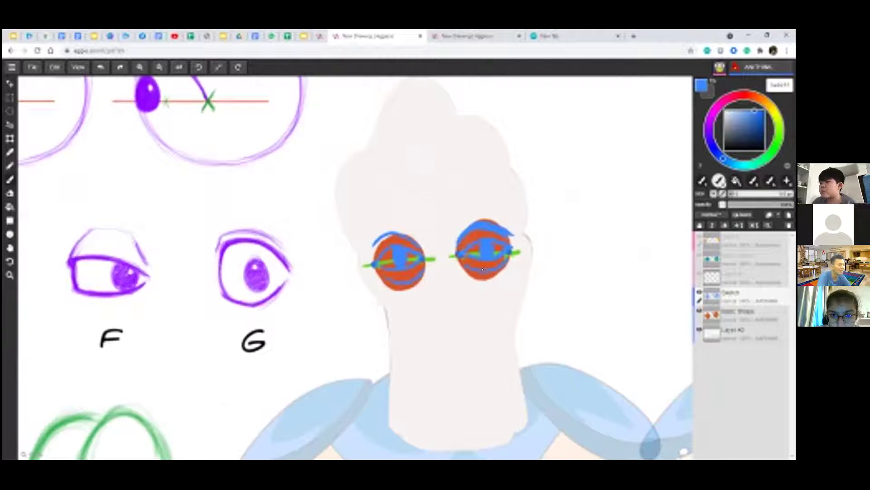
mouse_move(419, 243)
mouse_down()
mouse_move(400, 227)
mouse_move(371, 235)
mouse_up()
key(ctrl+z)
mouse_move(420, 244)
mouse_down()
mouse_move(385, 228)
mouse_move(365, 251)
mouse_move(380, 235)
mouse_move(402, 232)
mouse_up()
key(ctrl+z)
Erase the eyelid creases above both orange-red eyes and repaint them as longer blue arcs extending past the eye shapes.
key(e)
drag(446, 252, 470, 227)
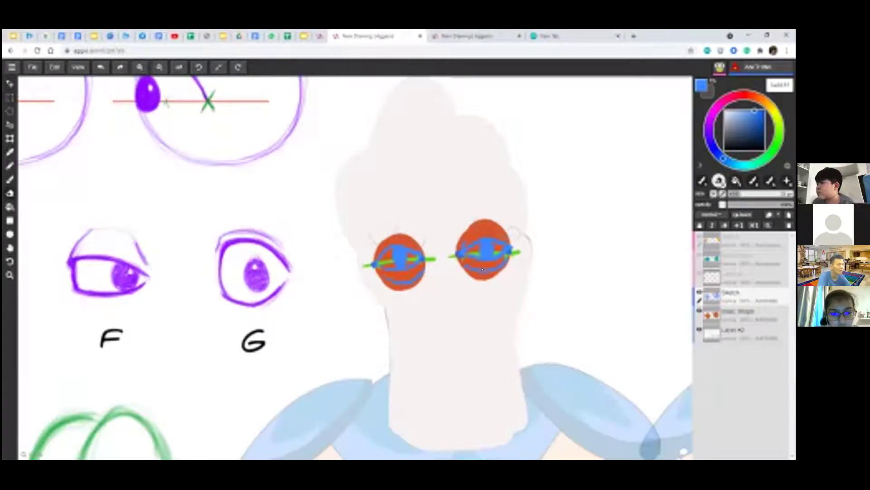
key(b)
mouse_move(471, 229)
mouse_down()
mouse_move(508, 223)
mouse_move(489, 217)
mouse_move(515, 228)
mouse_up()
key(ctrl+z)
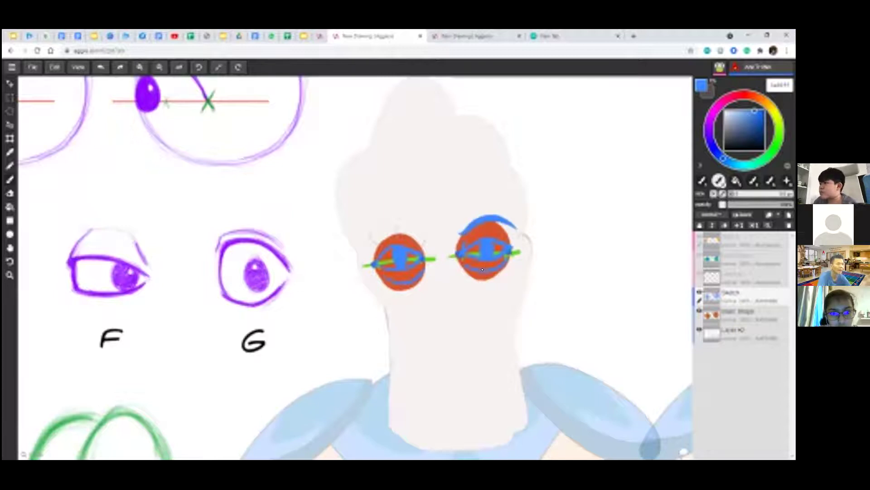
key(ctrl+z)
drag(464, 233, 511, 227)
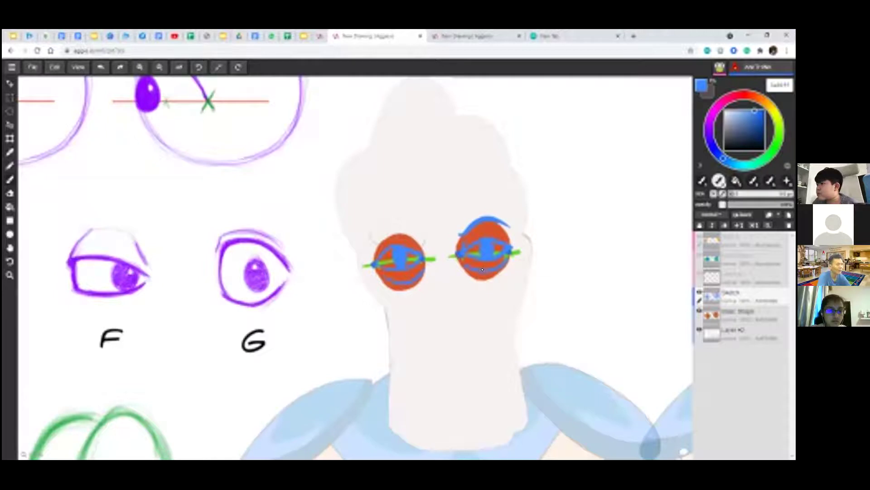
mouse_move(382, 239)
mouse_down()
mouse_move(419, 237)
mouse_move(384, 230)
mouse_move(367, 240)
mouse_up()
key(ctrl+z)
key(ctrl+z)
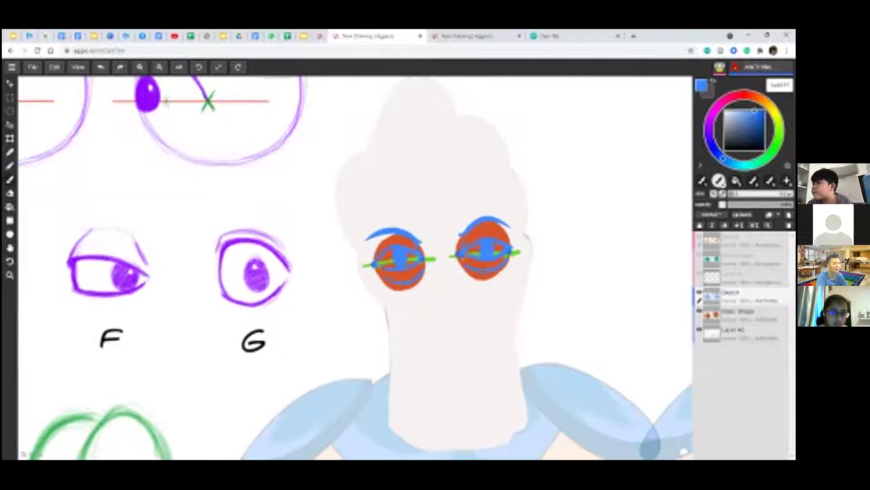
Hide the Basic Shape layer to examine the blue sketched eyes on their own, and show it again.
scroll(460, 265, down, 5)
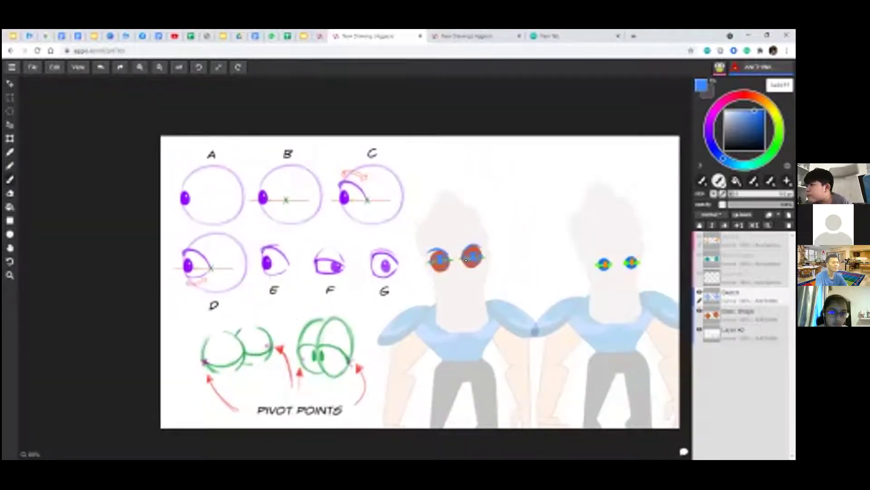
scroll(454, 263, up, 3)
drag(538, 288, 416, 292)
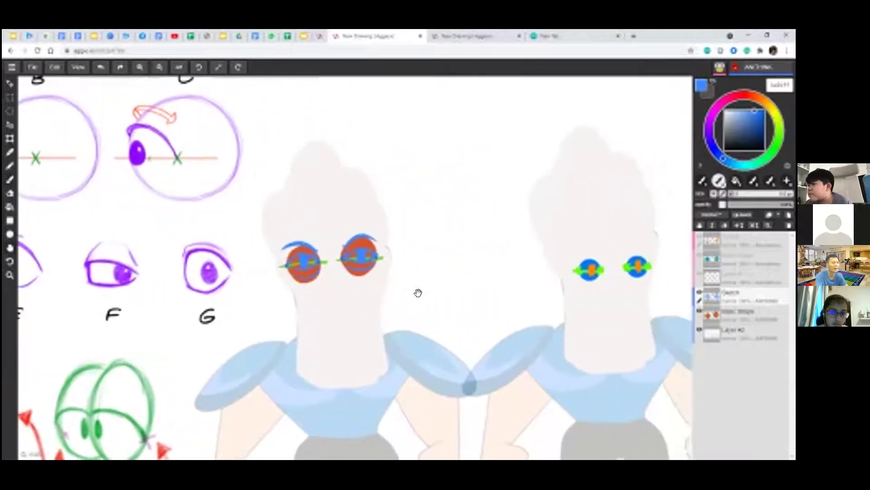
click(702, 308)
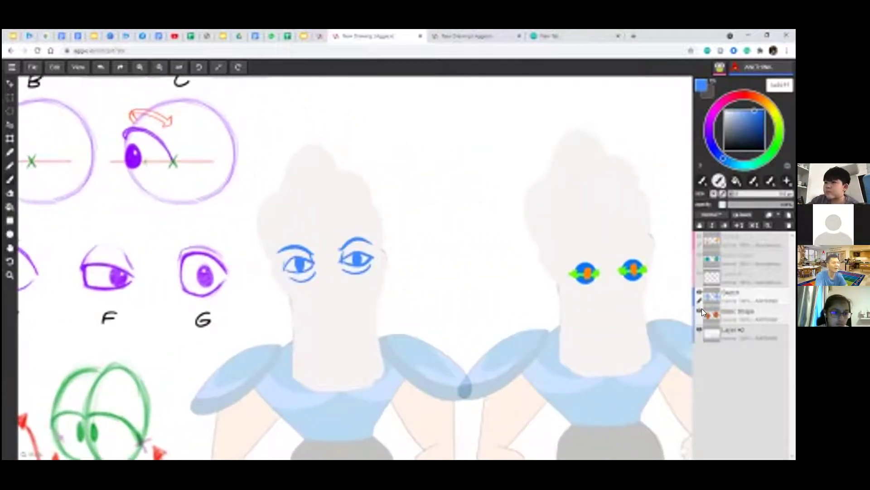
click(702, 309)
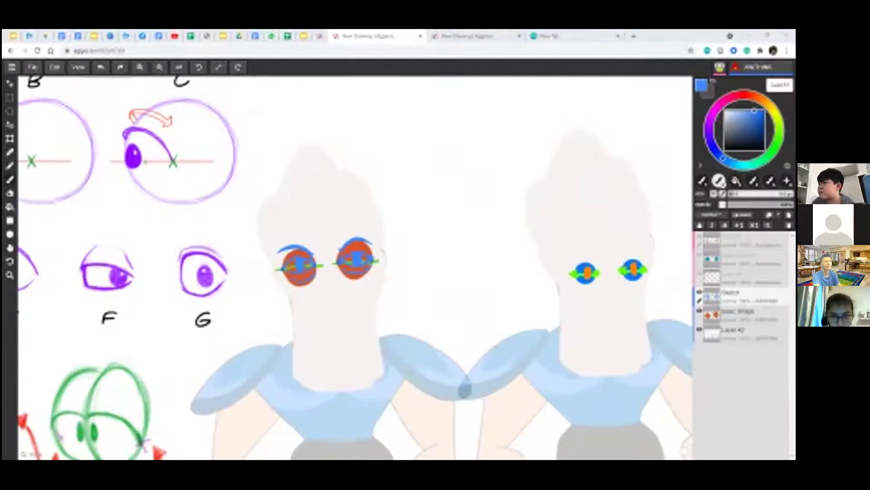
Toggle the Basic Shape layer to compare the sketched eyes with their base shapes, and leave that layer hidden.
click(698, 293)
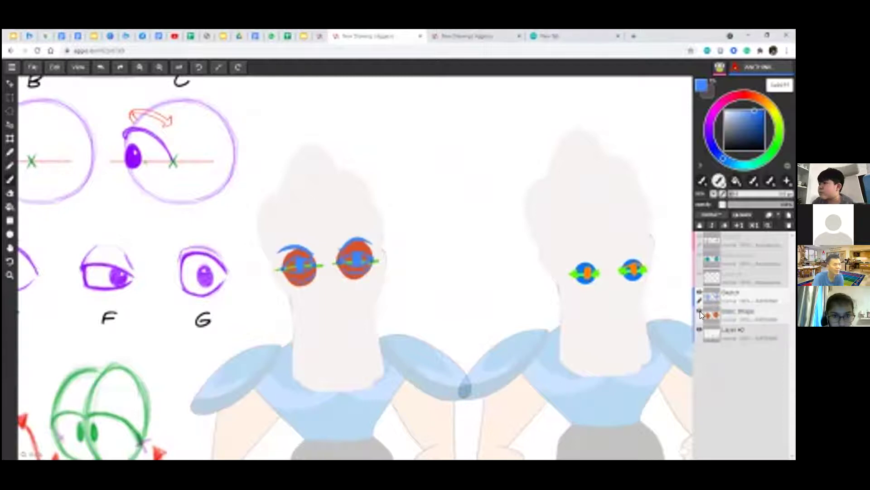
click(700, 310)
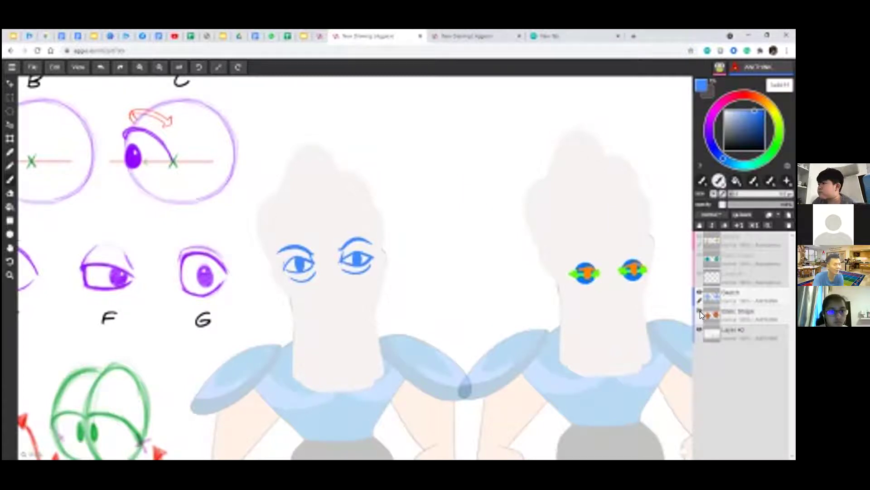
scroll(241, 244, down, 3)
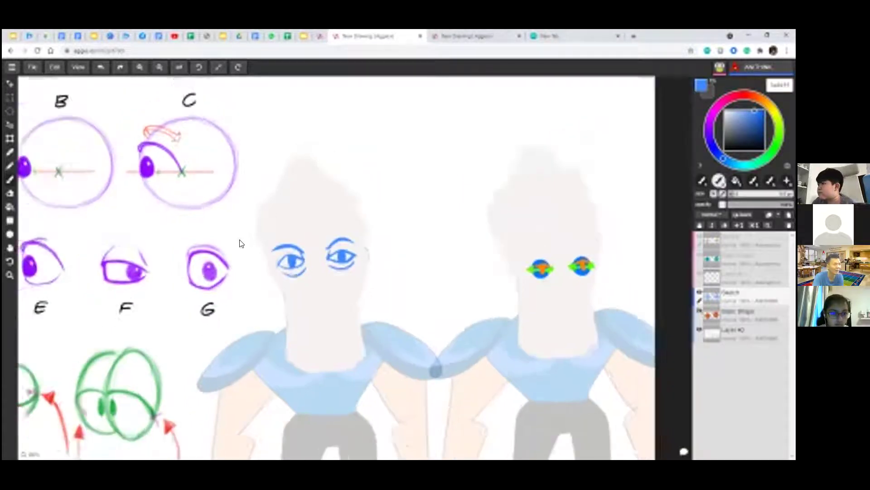
click(699, 310)
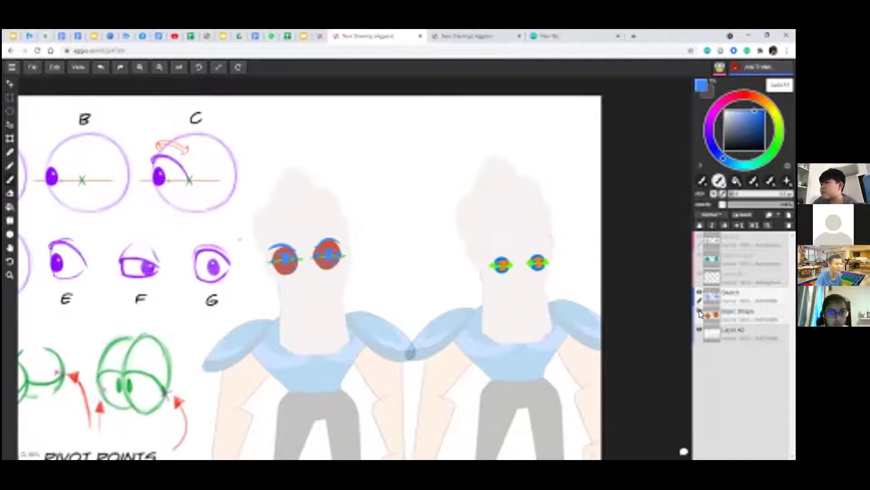
click(700, 311)
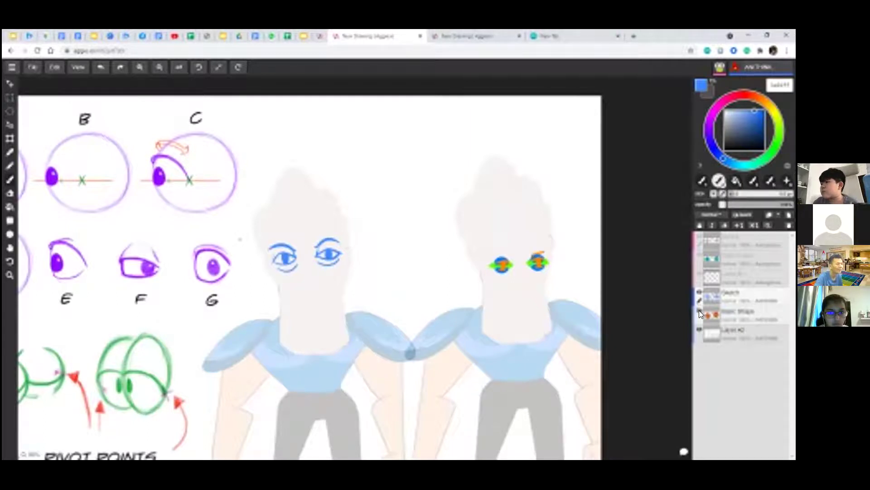
Compare the sketched eyes with the Basic Shape layer, leave that layer hidden, and erase the blue crease lines beneath both eyes.
click(699, 310)
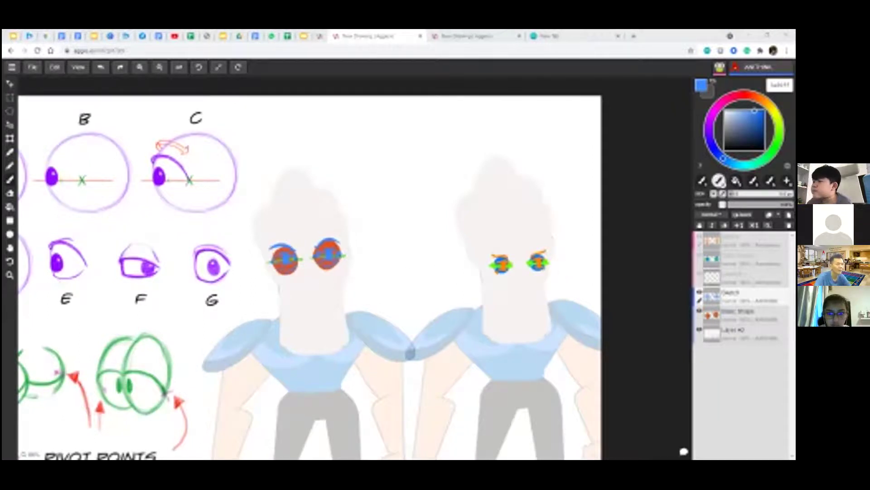
click(699, 309)
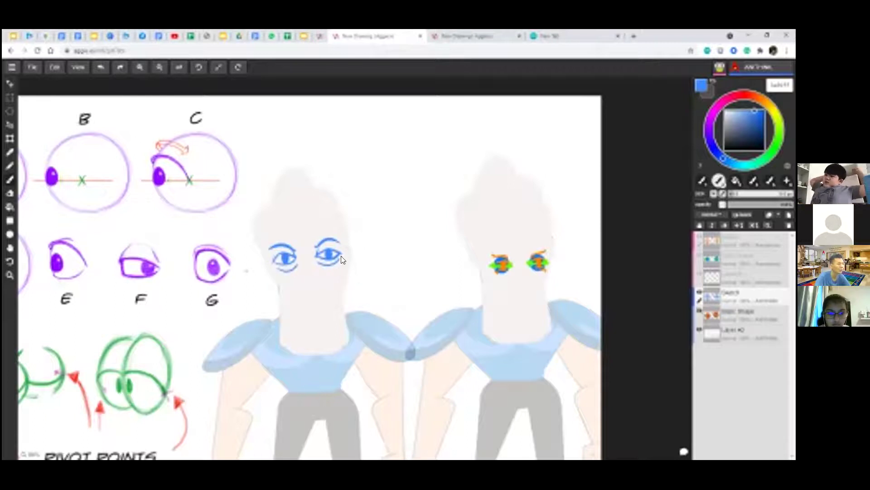
scroll(268, 277, up, 3)
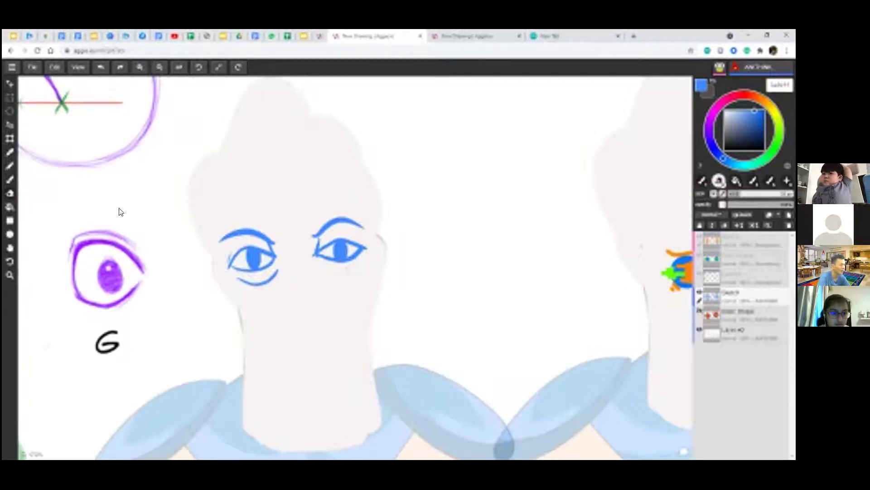
mouse_move(240, 280)
mouse_down()
mouse_move(256, 284)
mouse_move(286, 268)
mouse_up()
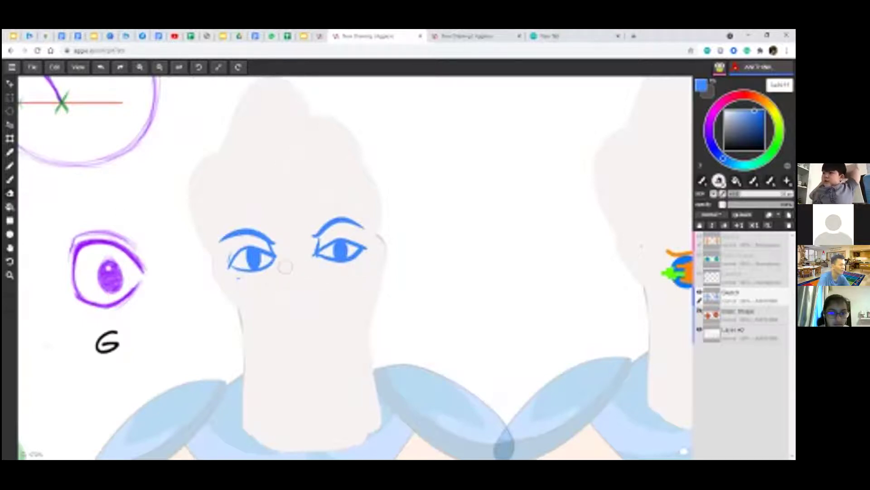
scroll(177, 161, down, 1)
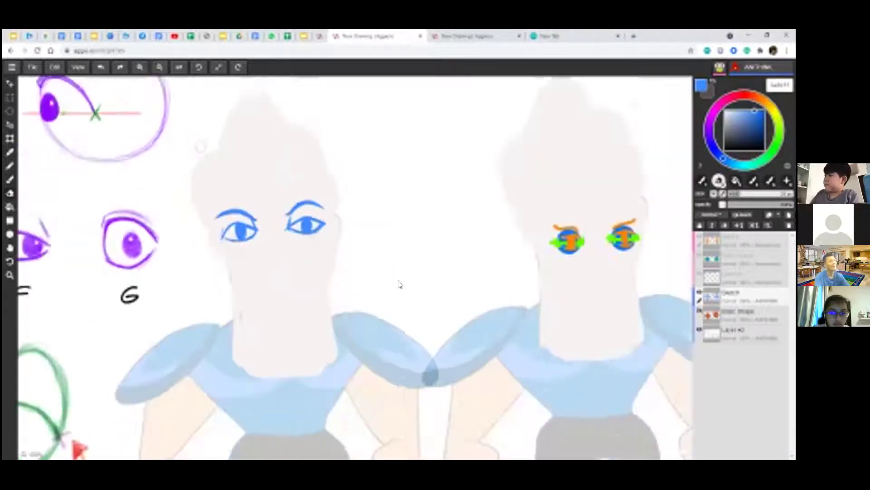
Compare the student eye sketches in the second shared drawing with those beside the blue demonstration eyes in the first.
scroll(398, 284, down, 3)
scroll(398, 280, up, 1)
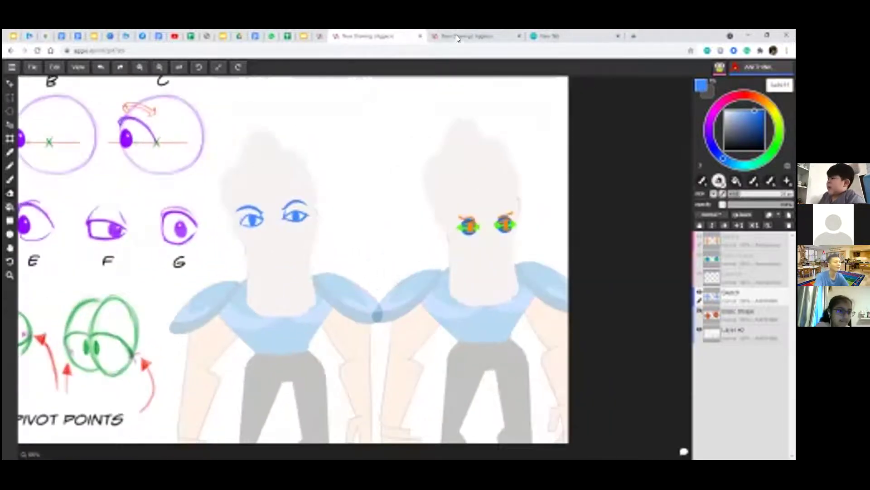
click(486, 31)
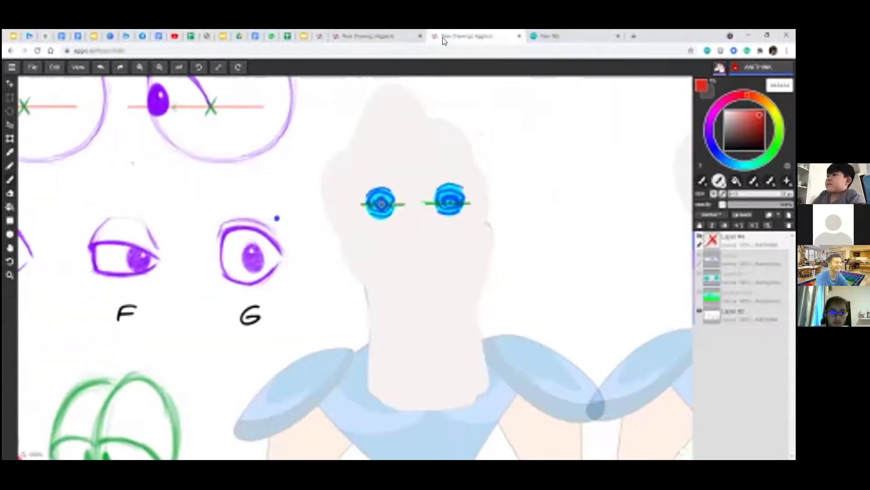
click(392, 35)
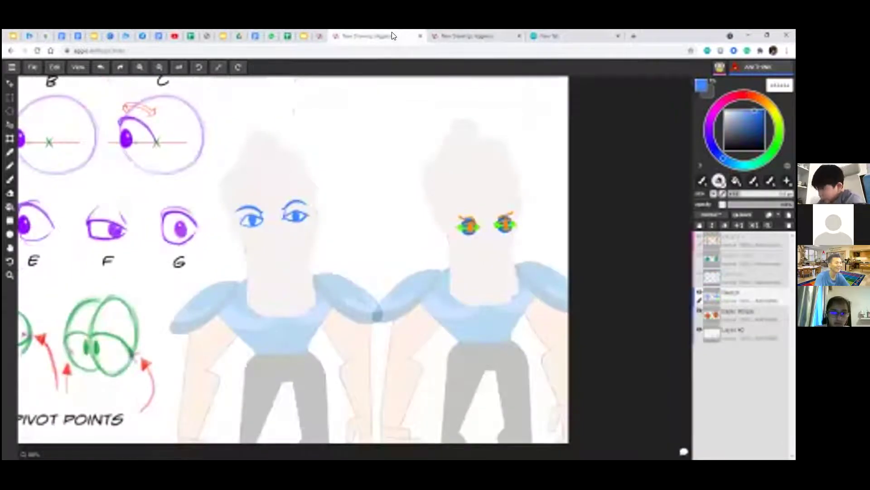
scroll(499, 276, up, 2)
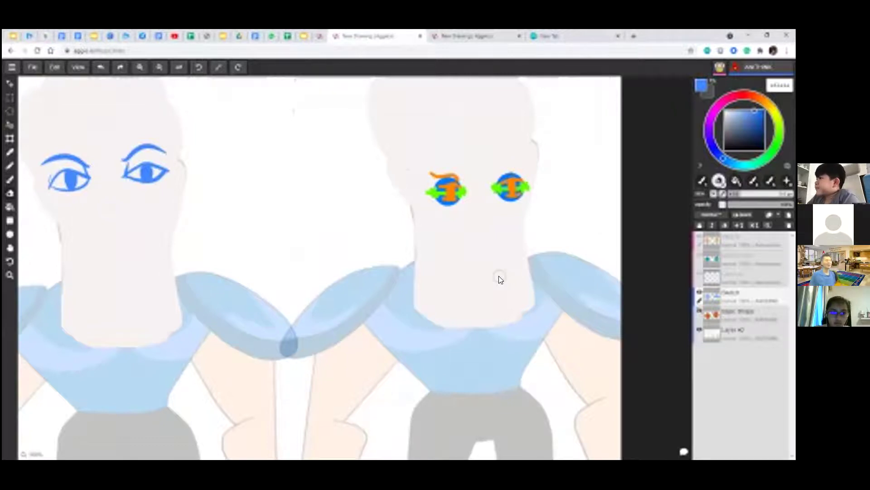
click(477, 35)
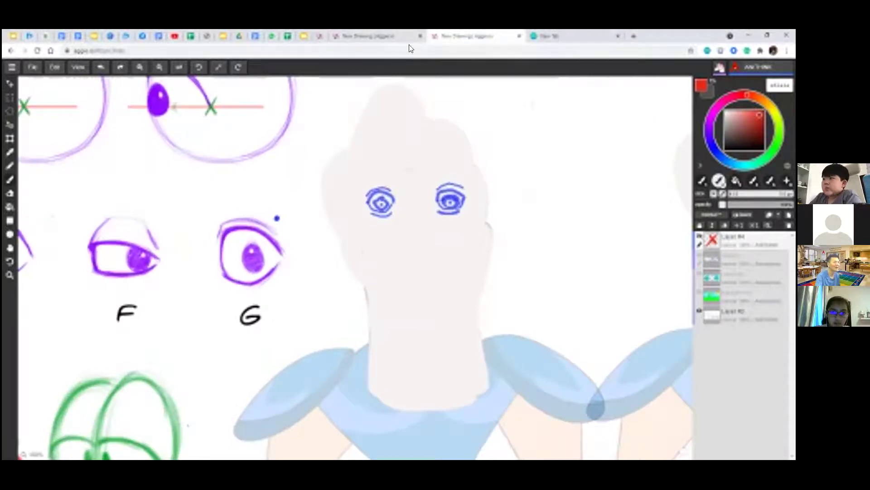
click(386, 36)
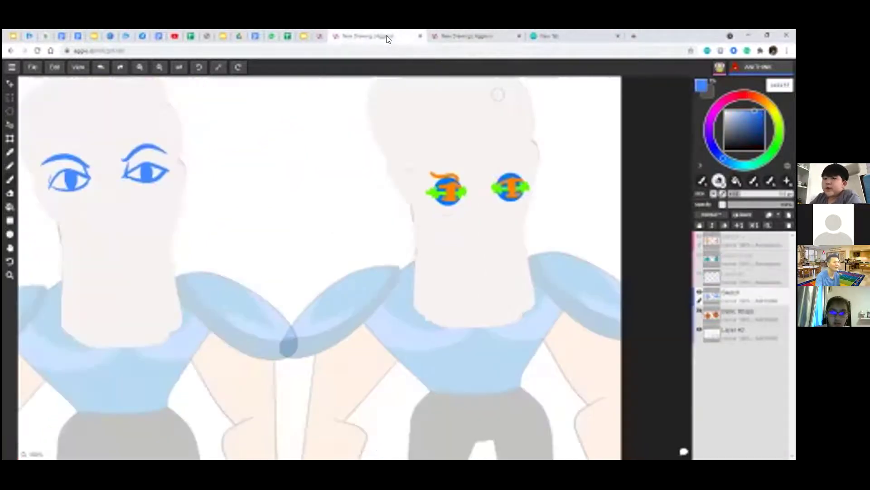
scroll(224, 211, down, 2)
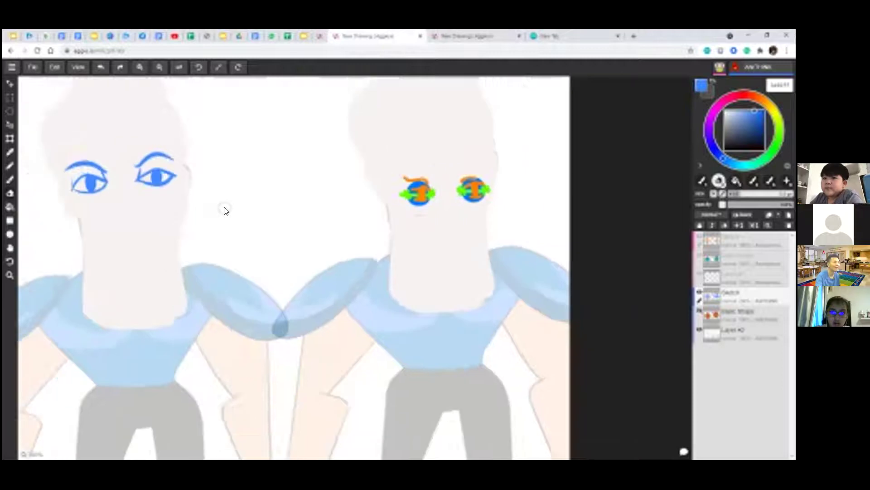
Show the Basic Shape layer again behind the blue sketched eyes.
click(697, 312)
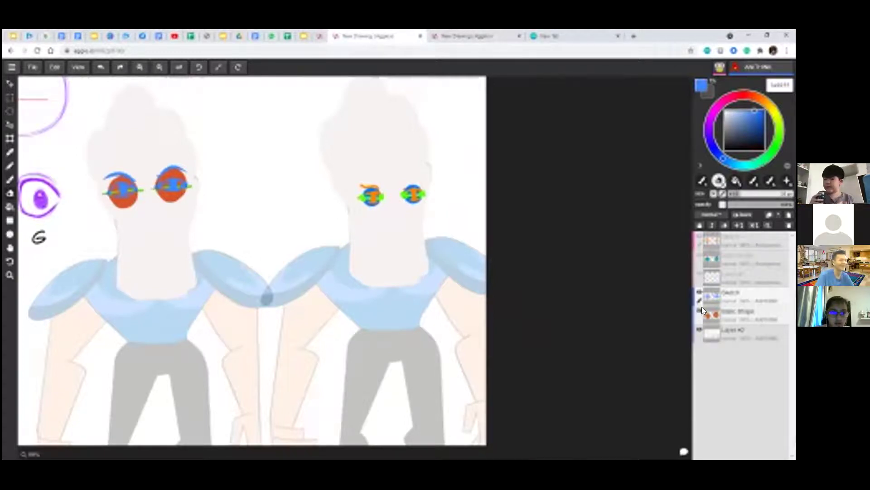
double_click(734, 331)
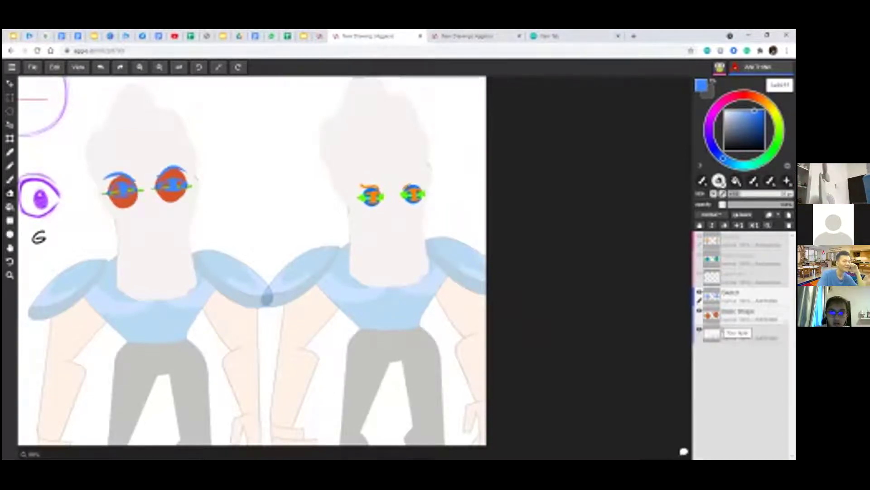
key(Escape)
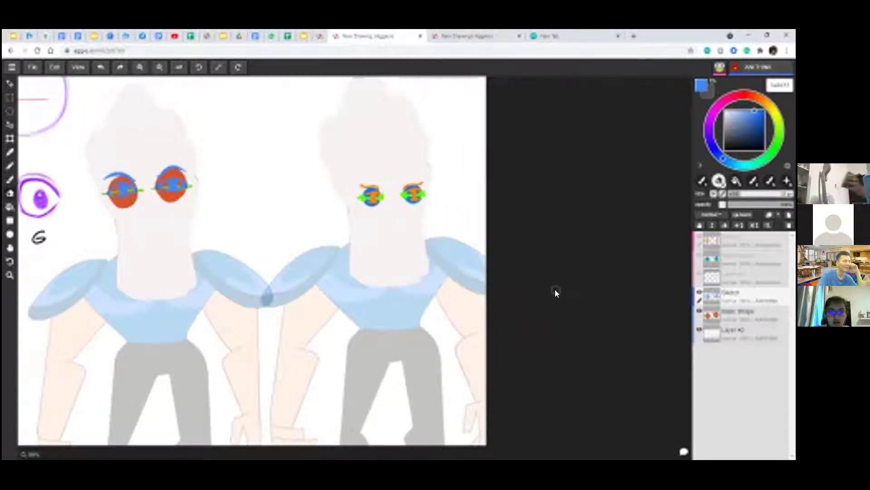
Check the second shared drawing for student progress and return to the demonstration drawing.
click(323, 33)
click(362, 35)
click(448, 32)
click(383, 35)
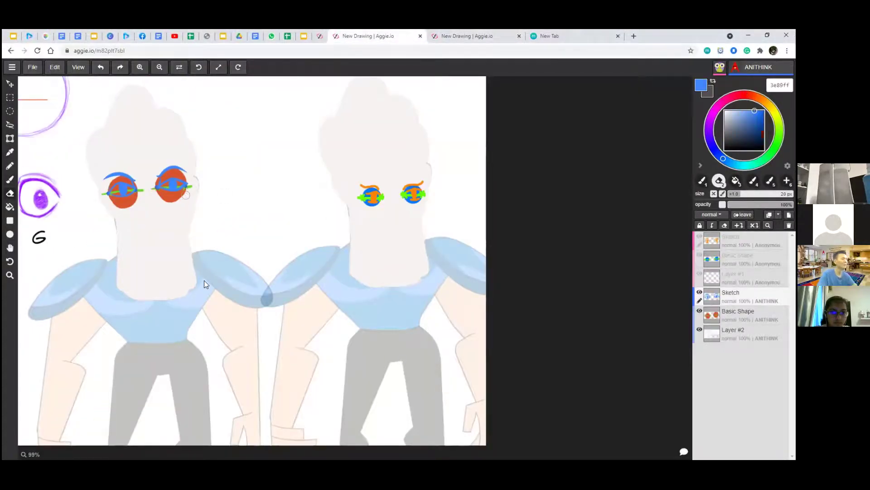
Paint a blue angular jaw, a wavy hair outline and a smiling mouth around the demonstration eyes on the Sketch layer.
drag(221, 283, 331, 300)
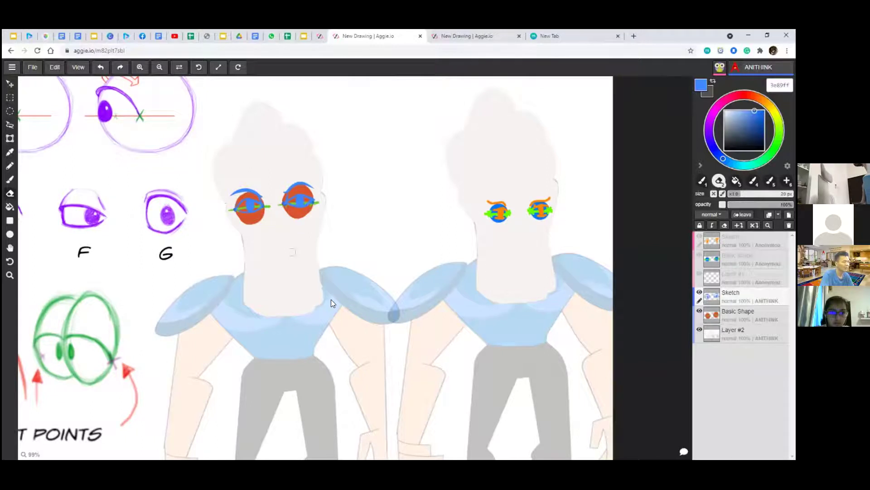
key(b)
mouse_move(231, 199)
mouse_down()
mouse_move(287, 259)
mouse_move(306, 255)
mouse_move(321, 197)
mouse_up()
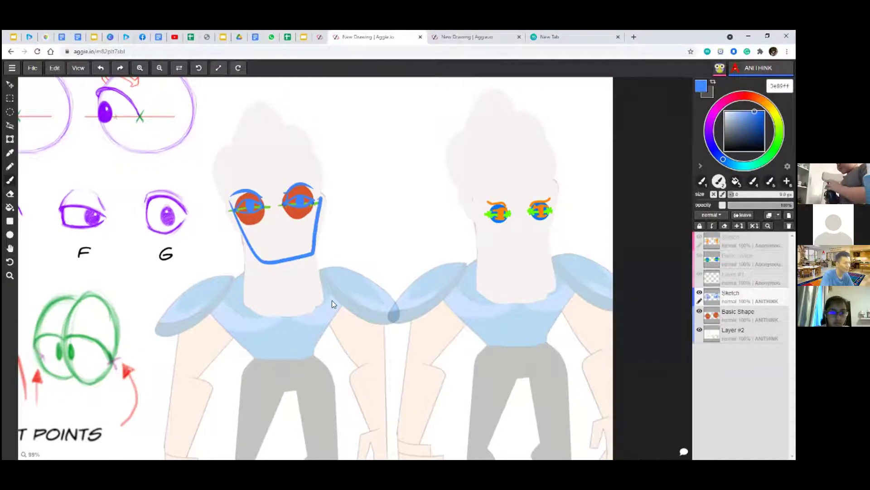
key(ctrl+z)
mouse_move(230, 202)
mouse_down()
mouse_move(283, 266)
mouse_move(305, 263)
mouse_move(320, 194)
mouse_up()
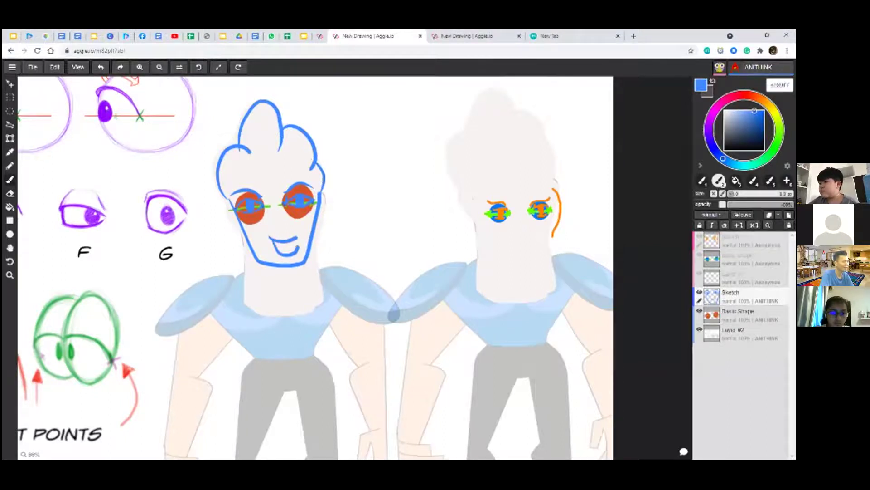
Remove the blue smiling mouth from the demonstration face.
key(ctrl+z)
key(e)
drag(272, 238, 301, 240)
Paint the neck with a jagged lower edge, plus ears, a fringe, a nose and a small mouth in blue.
key(b)
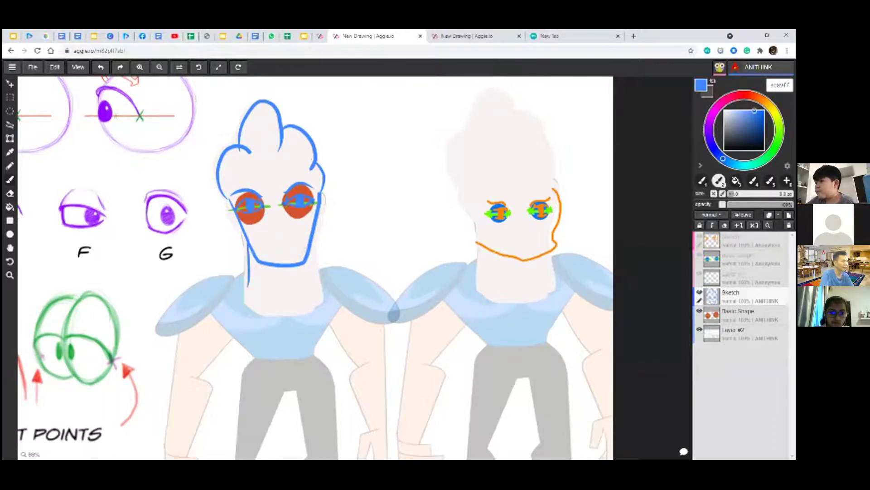
mouse_move(251, 290)
mouse_down()
mouse_move(263, 283)
mouse_move(331, 298)
mouse_up()
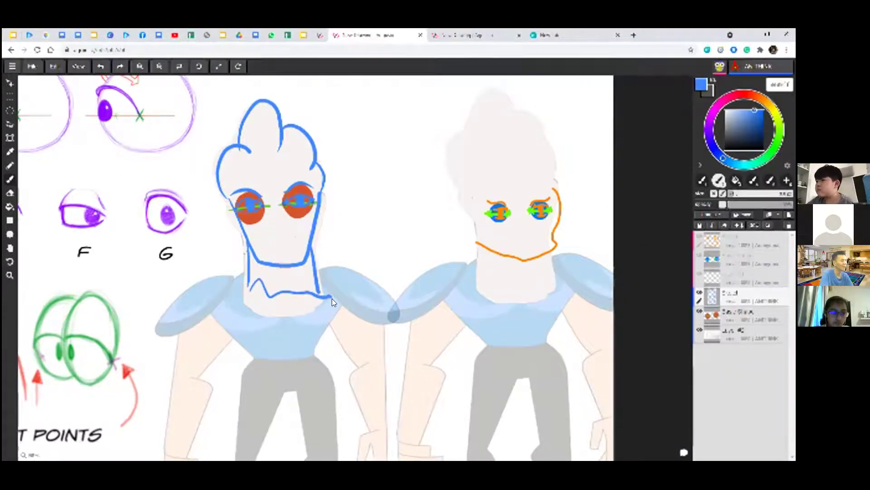
key(ctrl+z)
mouse_move(245, 288)
mouse_down()
mouse_move(257, 277)
mouse_move(318, 293)
mouse_up()
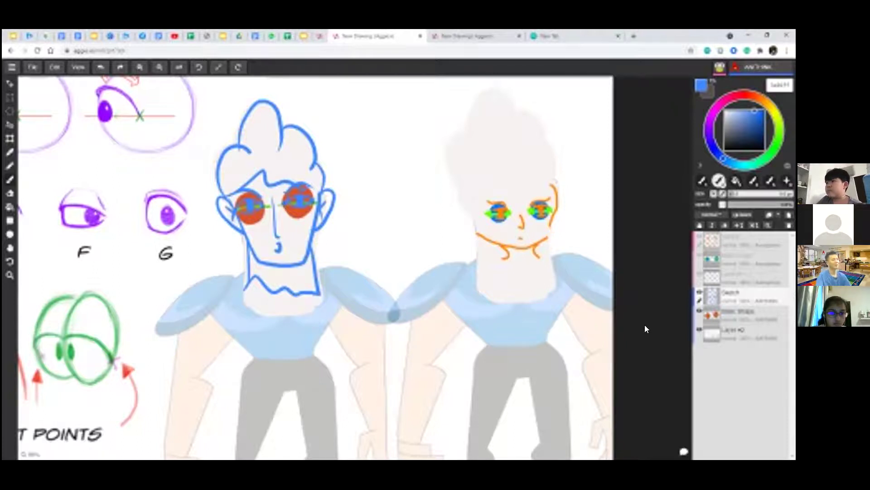
Toggle the Basic Shape layer to compare the complete blue face with its base eye shapes, and leave that layer hidden.
scroll(346, 217, down, 3)
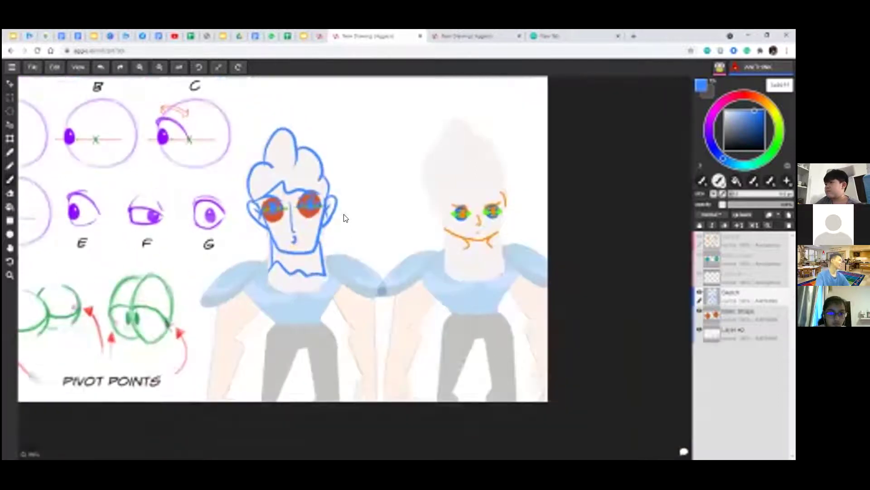
click(700, 310)
click(700, 310)
click(701, 310)
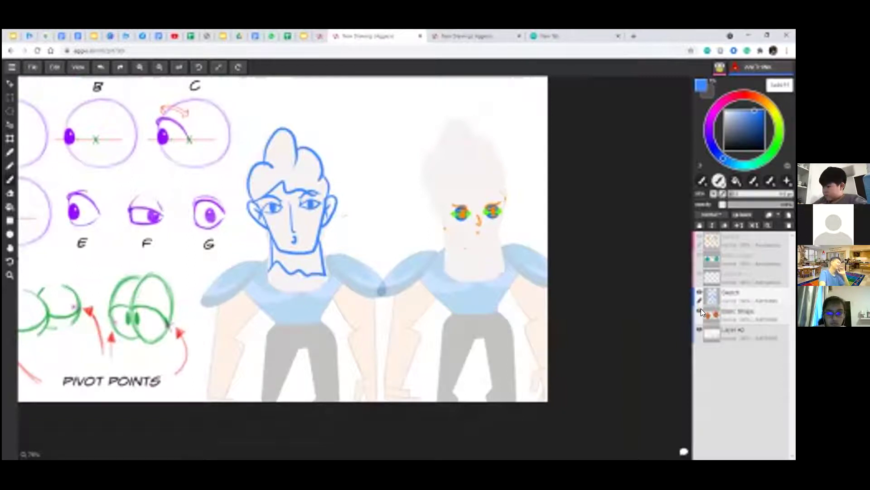
click(701, 308)
click(701, 309)
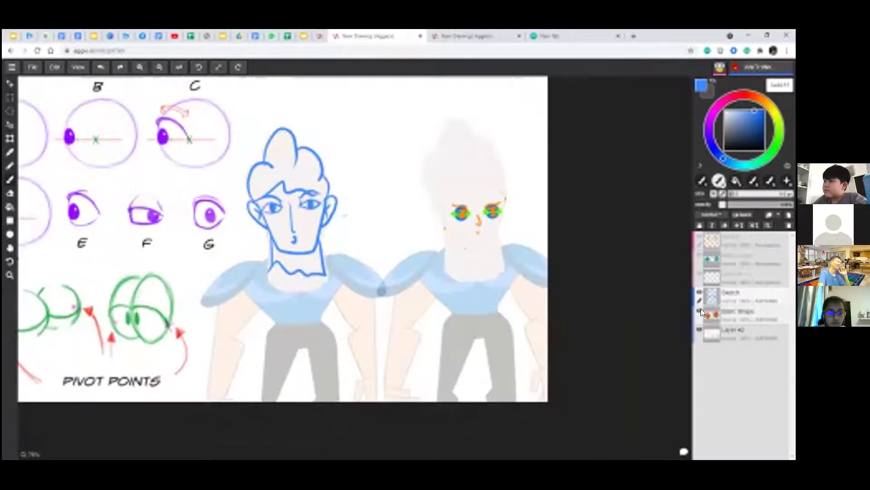
click(701, 309)
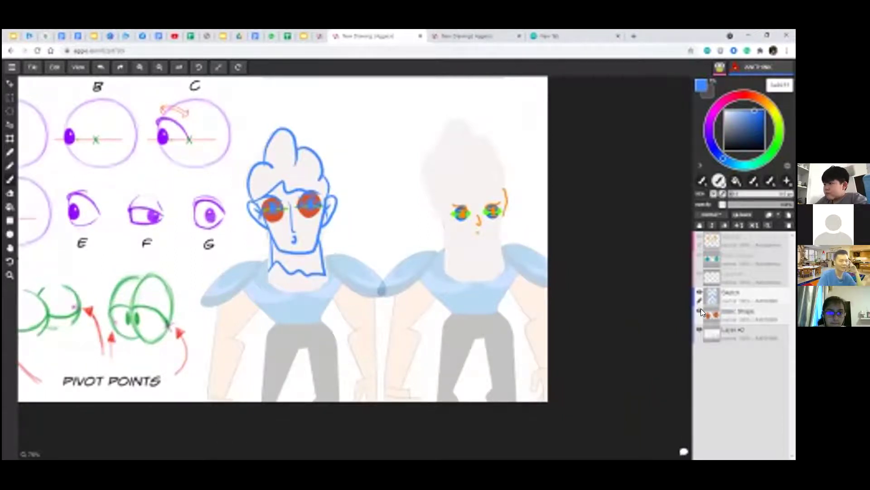
click(697, 309)
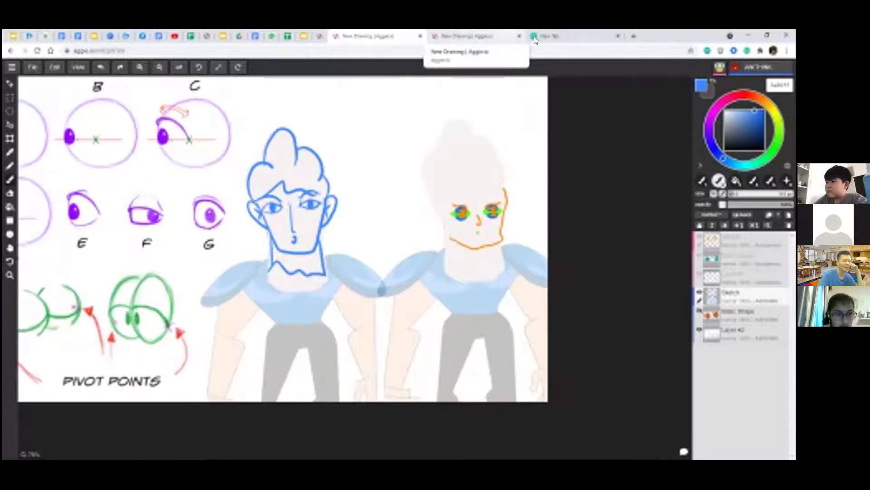
Examine the student head outline and mouth in the second shared drawing against the blue demonstration face.
click(475, 35)
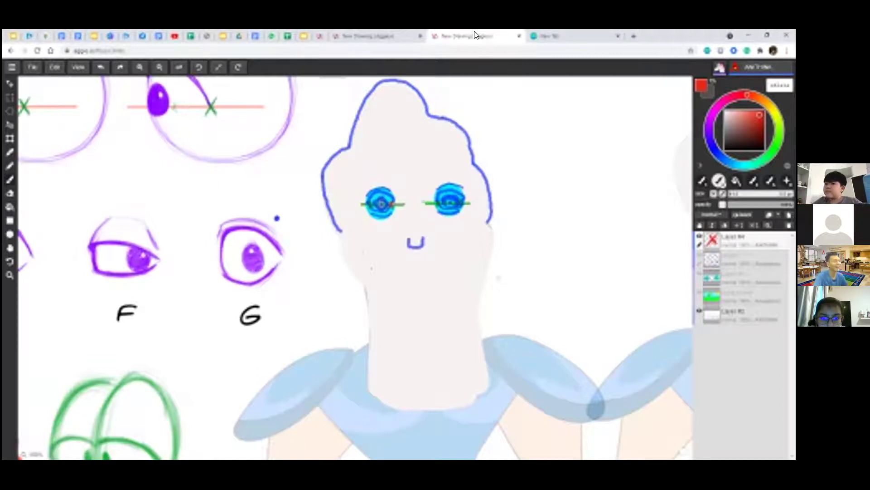
click(338, 32)
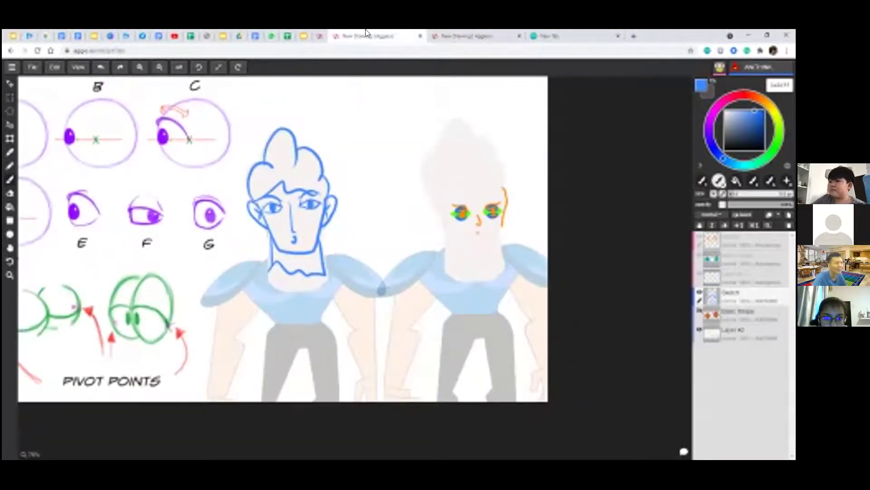
click(457, 32)
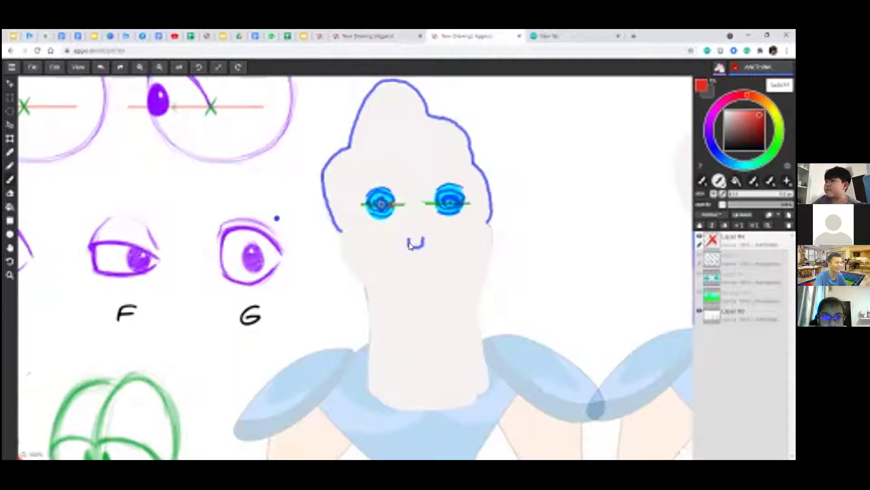
click(382, 37)
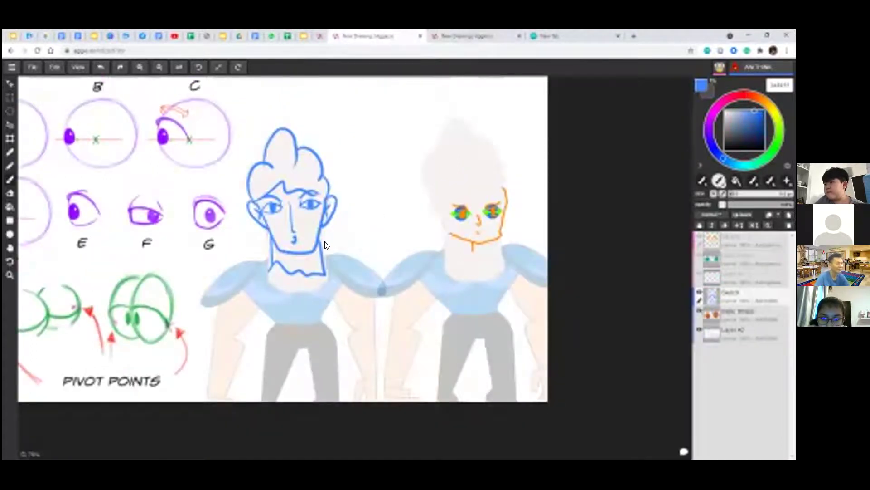
Erase the small blue mouth below the nose and repaint it as a single dot.
scroll(295, 244, up, 3)
drag(275, 242, 330, 264)
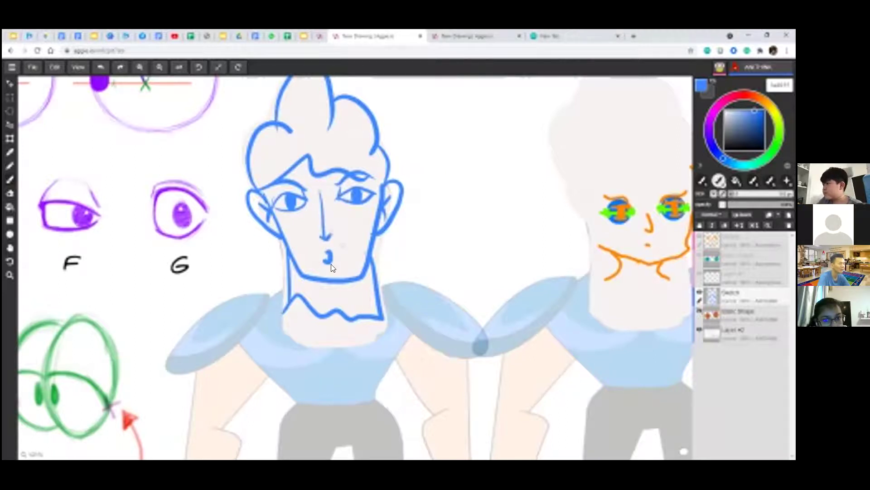
key(e)
mouse_move(330, 251)
mouse_down()
mouse_move(327, 263)
mouse_move(330, 256)
mouse_up()
key(b)
key(ctrl+z)
click(328, 256)
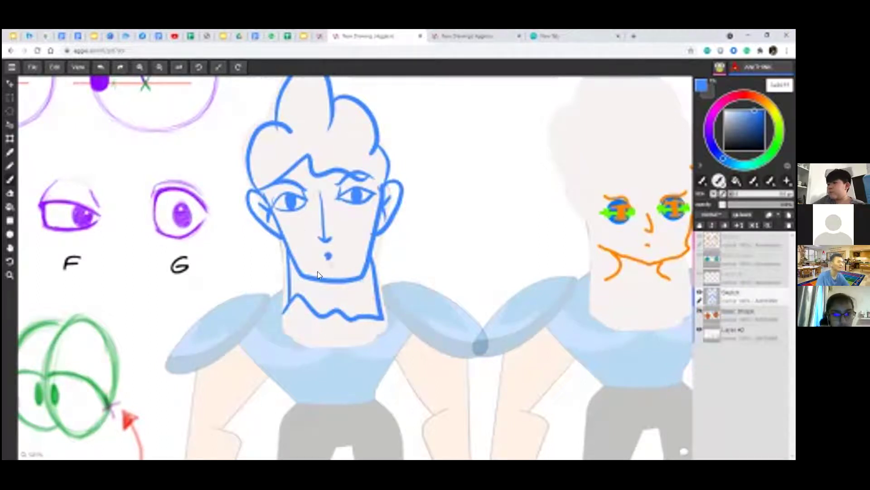
View the whole demonstration page, and check the student's completed head outline in the second shared drawing.
scroll(364, 238, down, 3)
drag(377, 237, 369, 275)
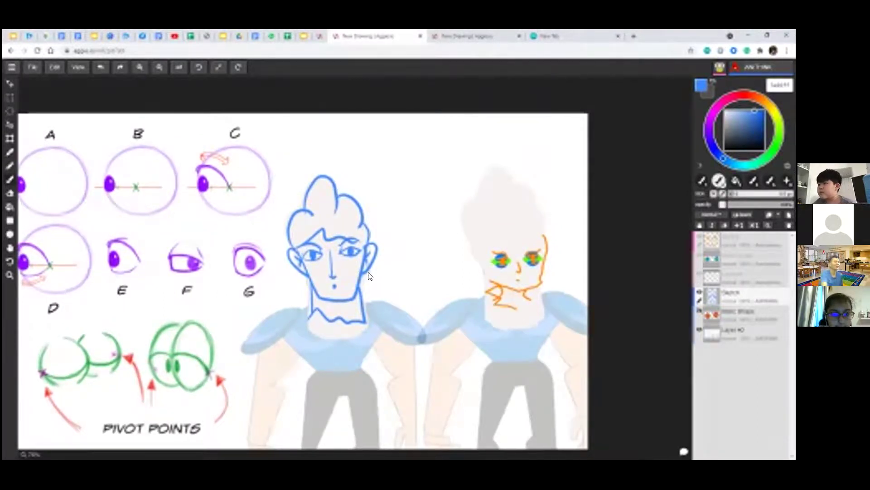
click(466, 30)
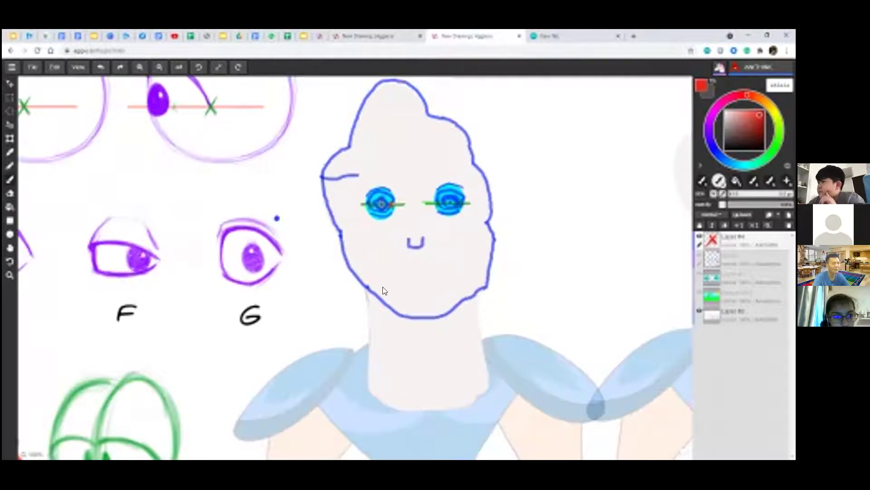
Examine the student head sketches in both shared drawings, comparing the hair, ears, neck and mouth outlines.
click(376, 32)
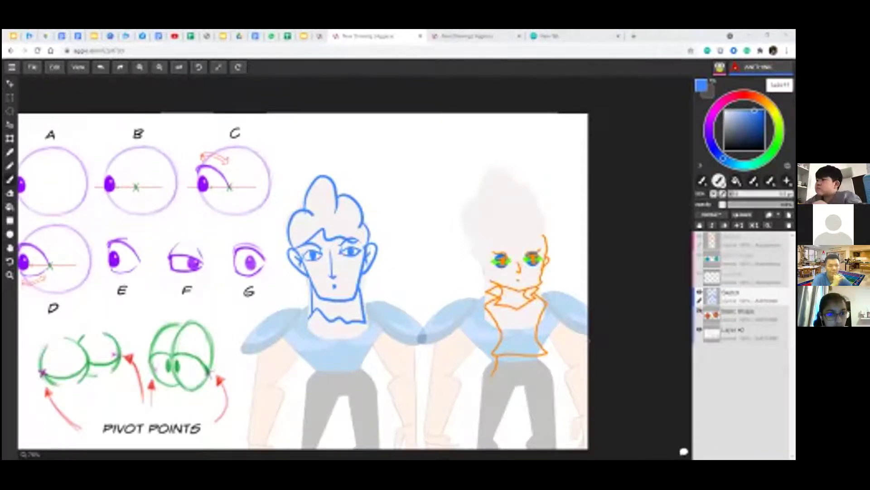
click(495, 38)
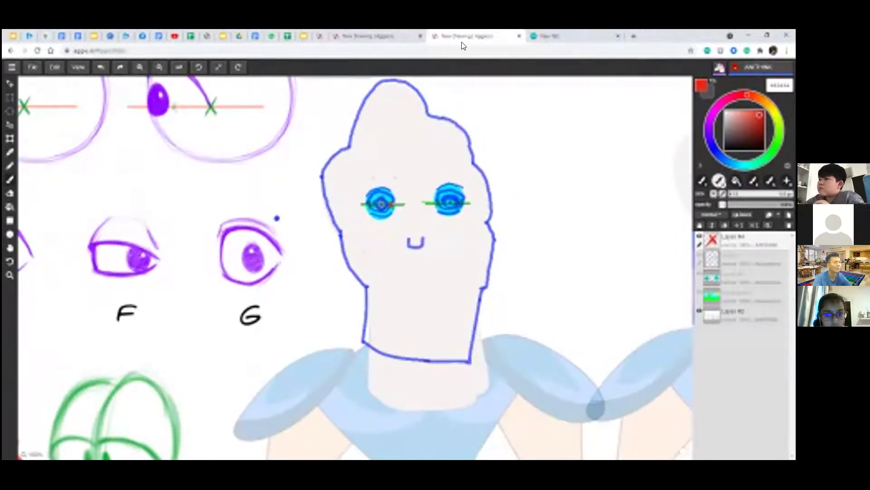
click(386, 34)
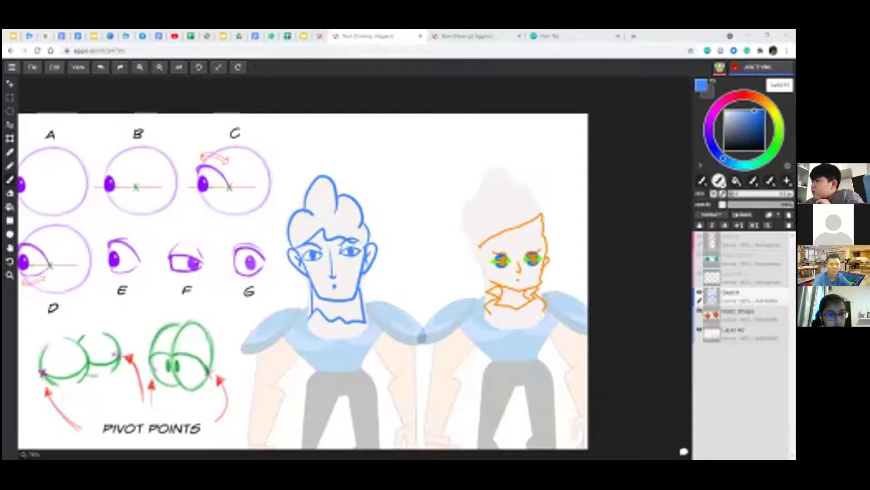
drag(547, 193, 547, 235)
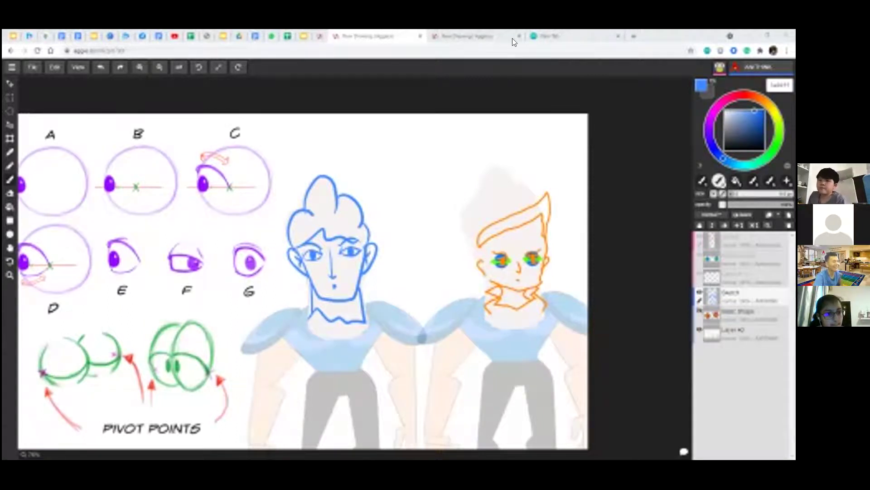
click(473, 32)
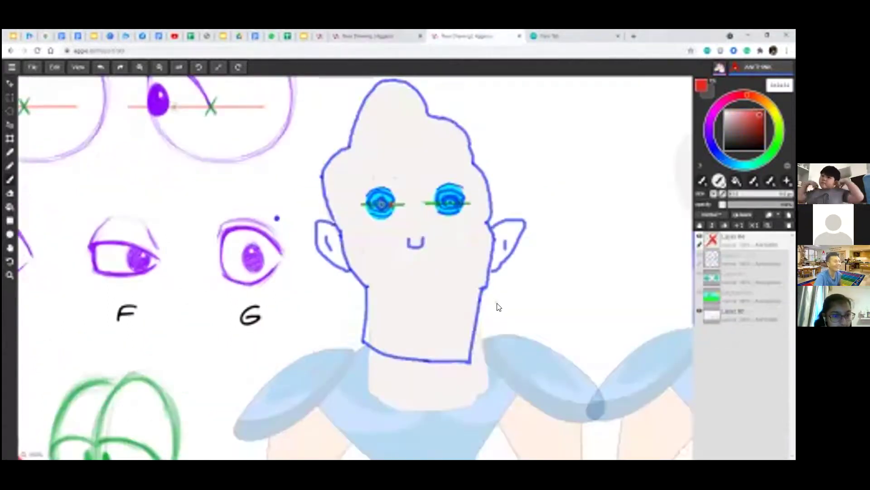
scroll(499, 307, down, 3)
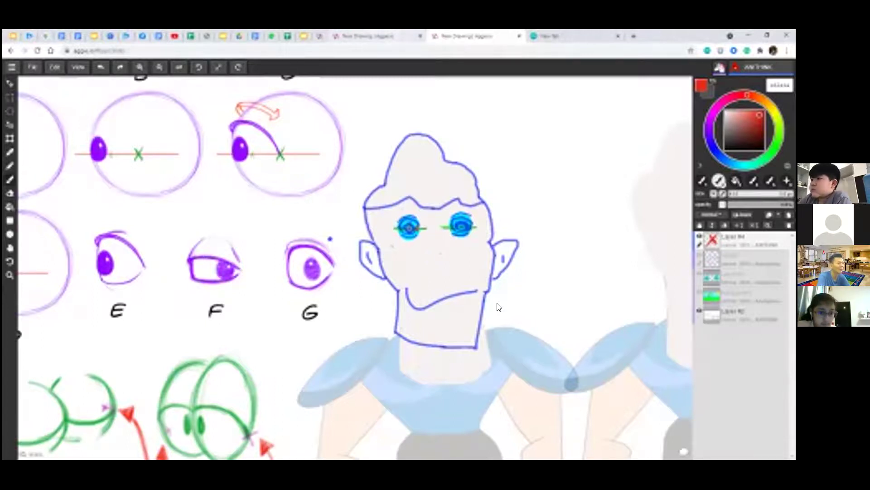
click(370, 36)
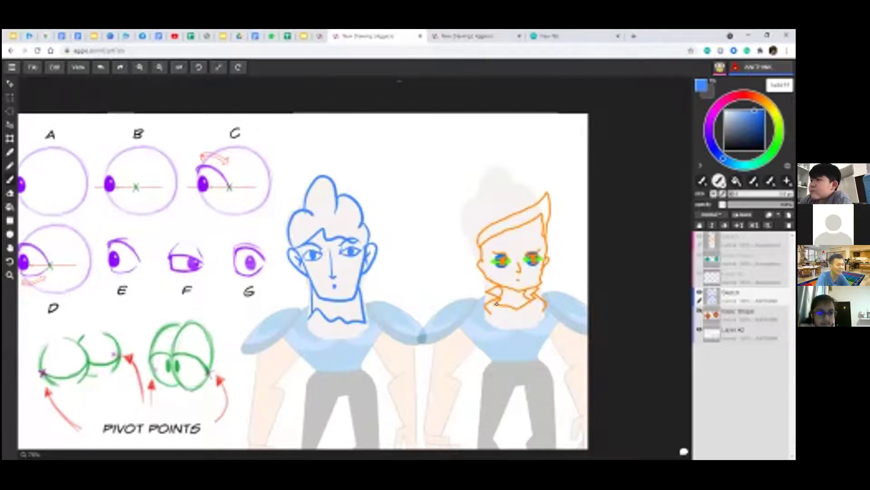
Try sketching a rounded skull line and blue scalp shading above the orange character's hairline.
mouse_move(483, 238)
mouse_down()
mouse_move(520, 203)
mouse_move(541, 217)
mouse_move(546, 238)
mouse_move(534, 252)
mouse_up()
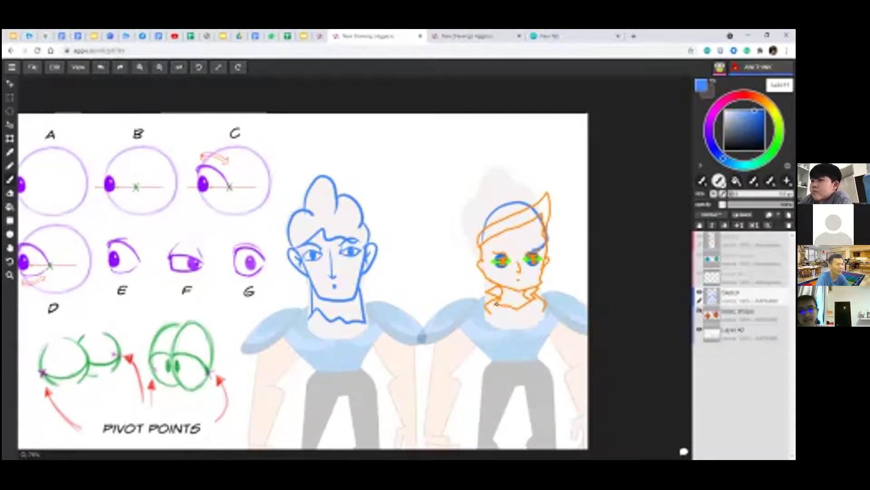
key(ctrl+z)
mouse_move(481, 239)
mouse_down()
mouse_move(490, 212)
mouse_move(519, 203)
mouse_move(540, 222)
mouse_up()
mouse_move(487, 245)
mouse_down()
mouse_move(508, 246)
mouse_move(544, 222)
mouse_up()
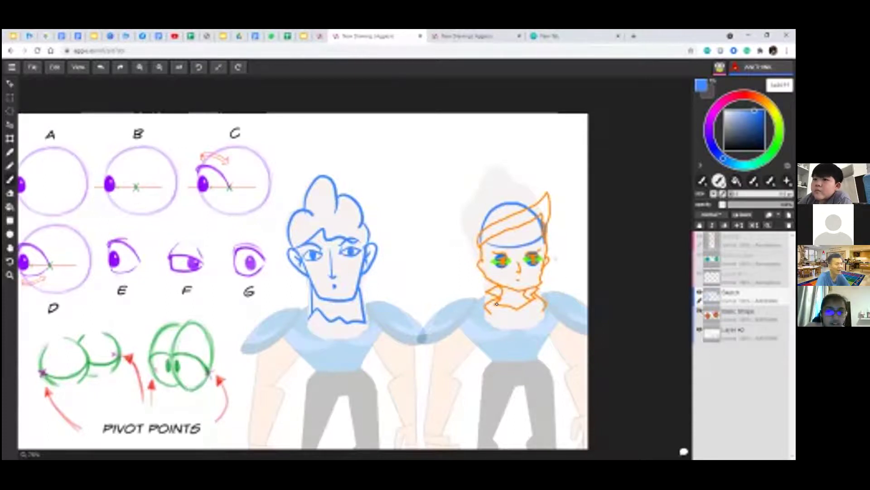
key(ctrl+z)
mouse_move(479, 242)
mouse_down()
mouse_move(495, 211)
mouse_move(542, 236)
mouse_up()
drag(486, 222, 523, 207)
drag(488, 225, 516, 209)
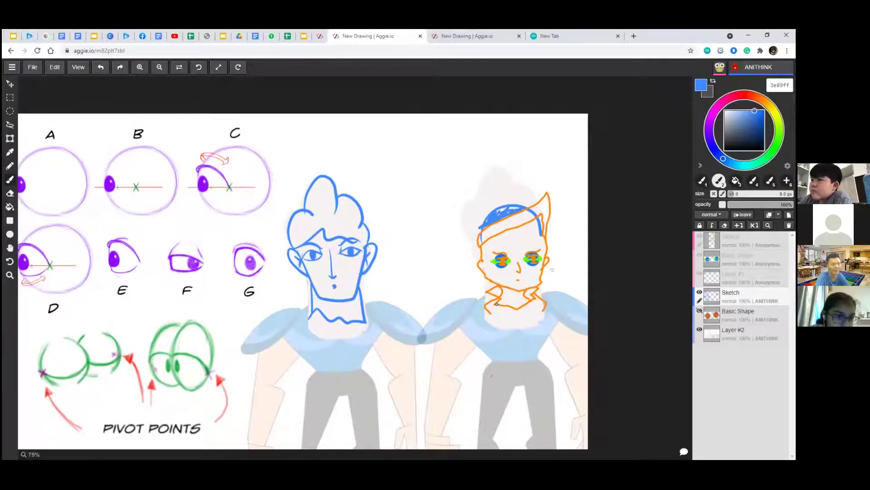
Undo the blue skull and scalp strokes over the orange character's head.
key(ctrl+z)
key(ctrl+z)
key(ctrl+z)
key(ctrl+z)
key(ctrl+z)
key(ctrl+z)
key(ctrl+z)
key(ctrl+z)
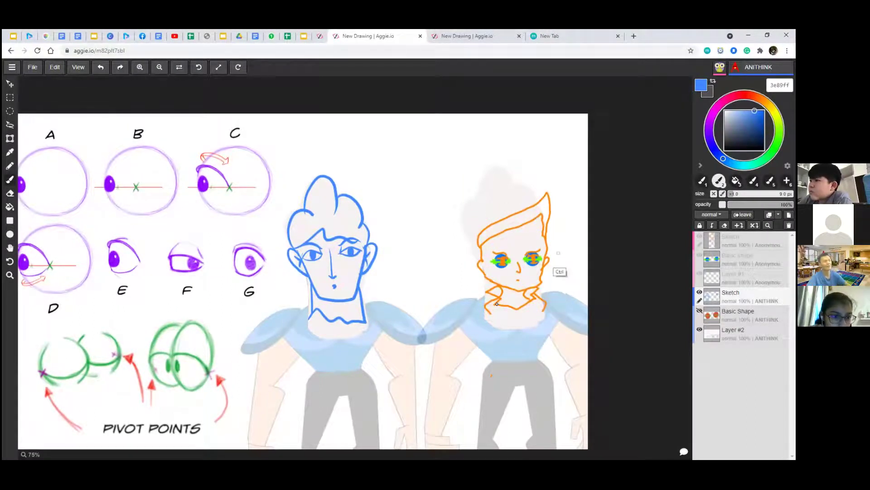
key(ctrl+z)
key(ctrl+z)
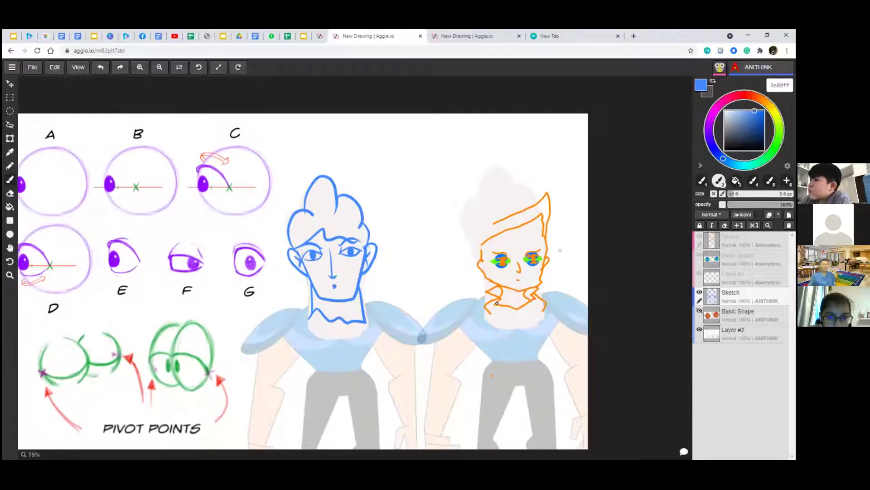
key(ctrl+z)
key(ctrl+z)
key(ctrl+z)
key(ctrl+z)
key(ctrl+z)
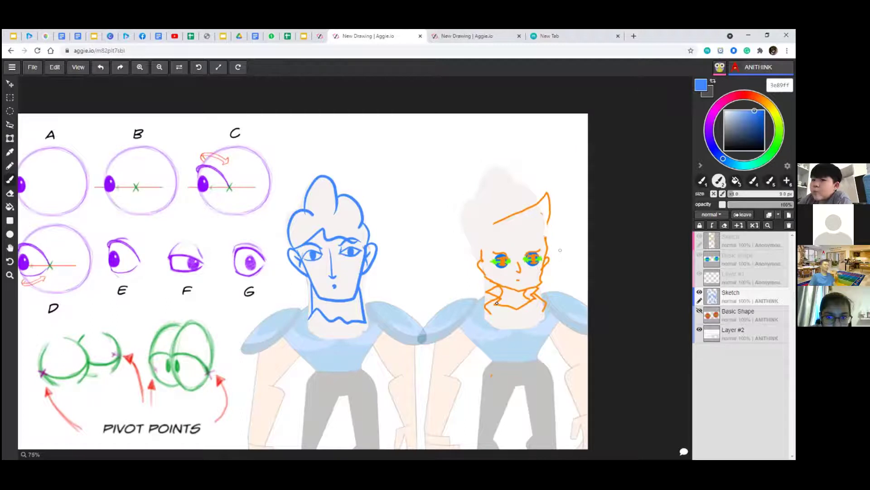
key(ctrl+z)
key(ctrl+z)
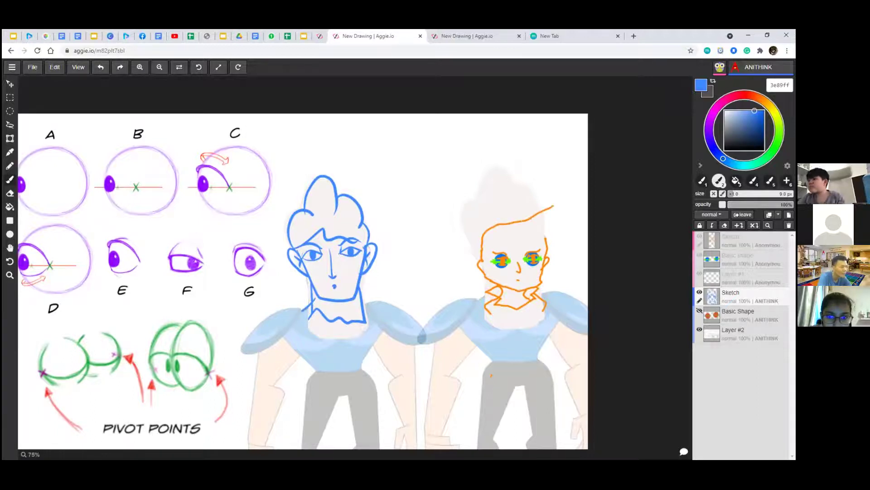
In the second shared drawing, paint two red neck lines that flare from the jaw into the shoulders of the blue character.
click(465, 36)
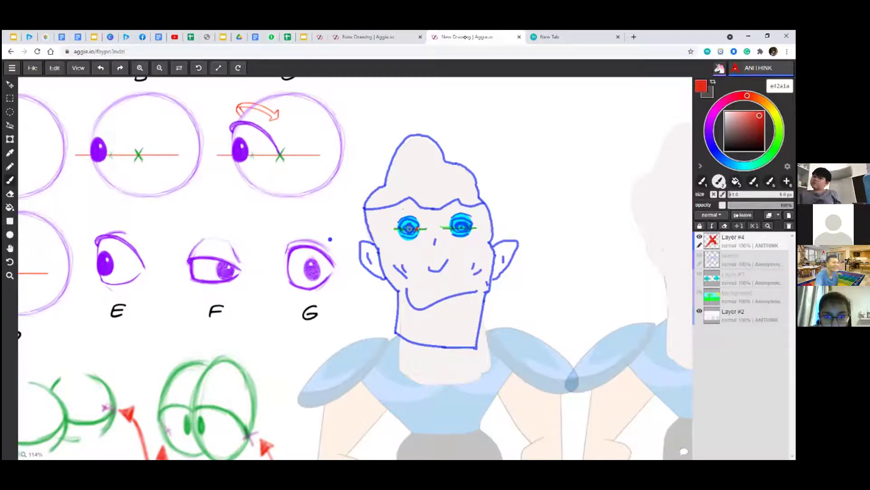
scroll(379, 207, down, 1)
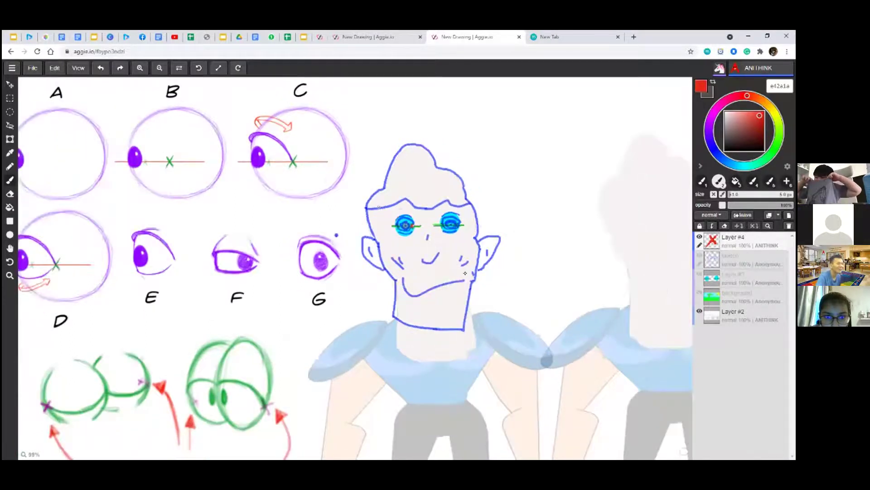
scroll(465, 273, down, 1)
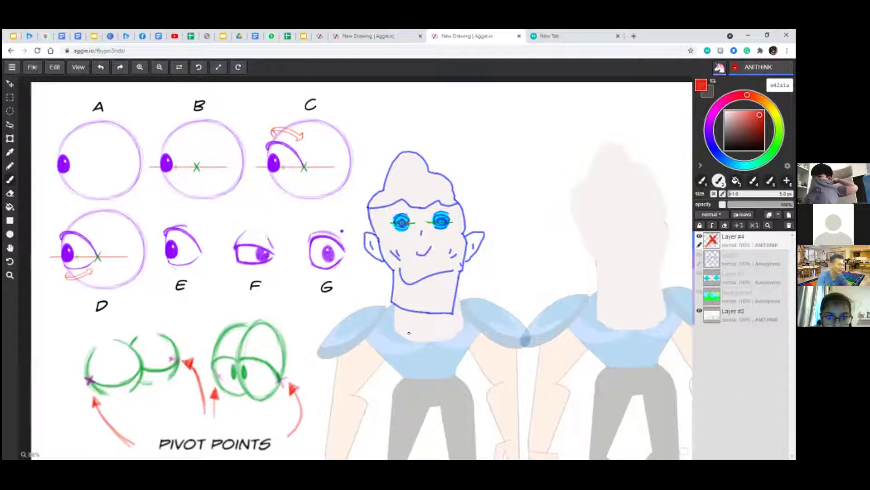
drag(453, 282, 462, 307)
key(ctrl+z)
drag(397, 297, 386, 314)
key(ctrl+z)
drag(394, 274, 383, 314)
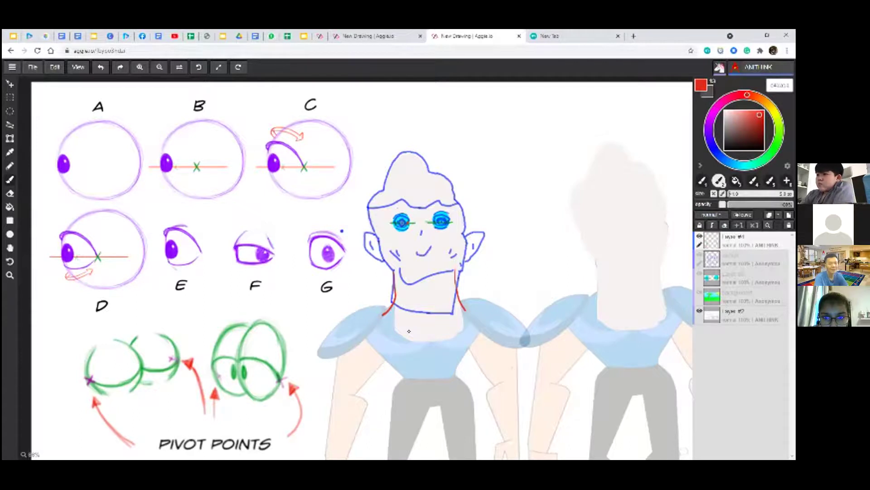
Try a wavy red neckline joining the lower ends of the two neck lines, and undo it.
drag(386, 312, 469, 308)
key(ctrl+z)
drag(383, 314, 469, 307)
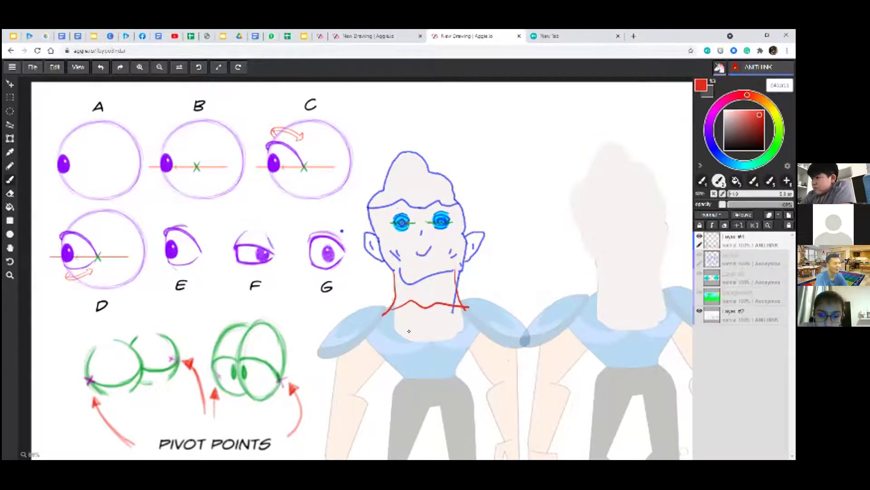
key(ctrl+z)
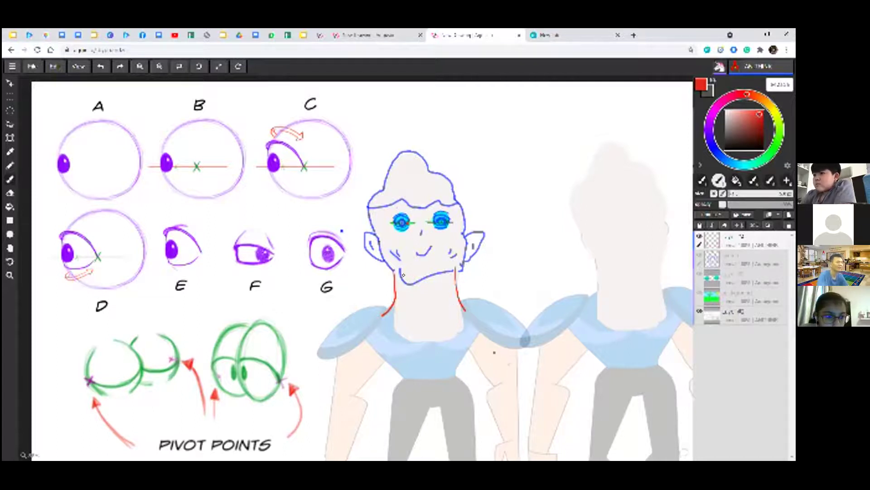
Return to the first shared drawing, add a new layer above Sketch and name it OUTLINE.
click(407, 32)
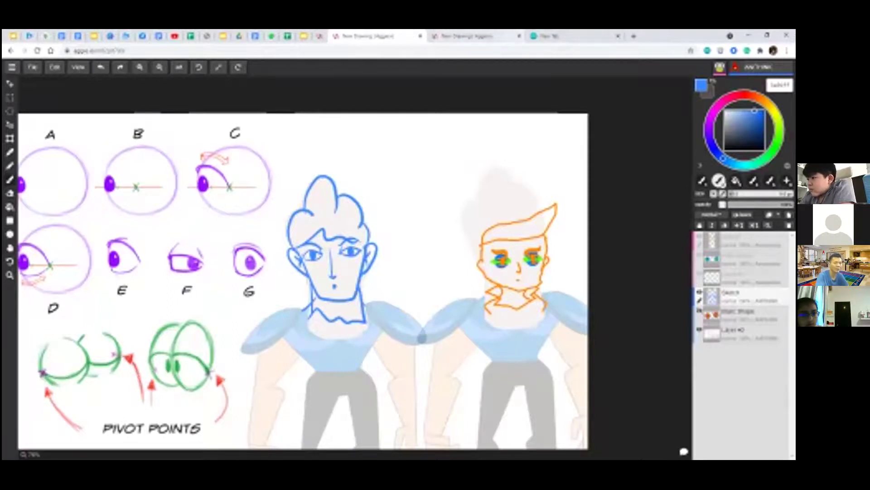
key(shift+n)
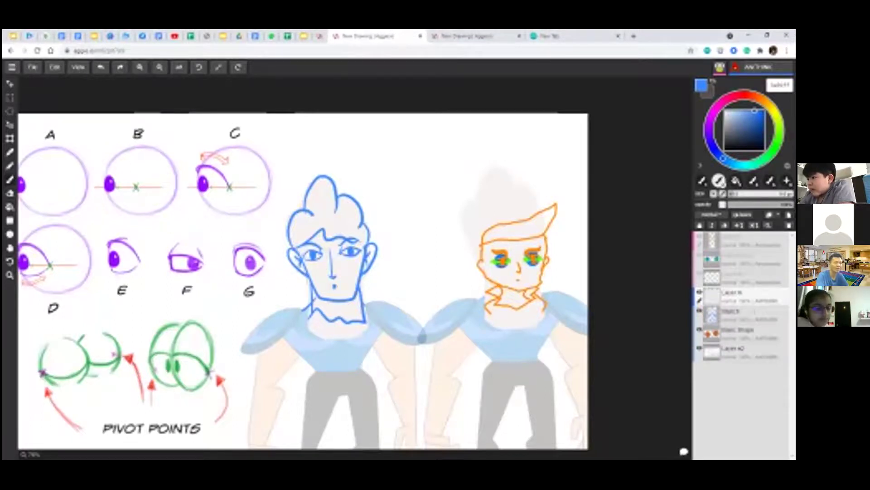
double_click(733, 292)
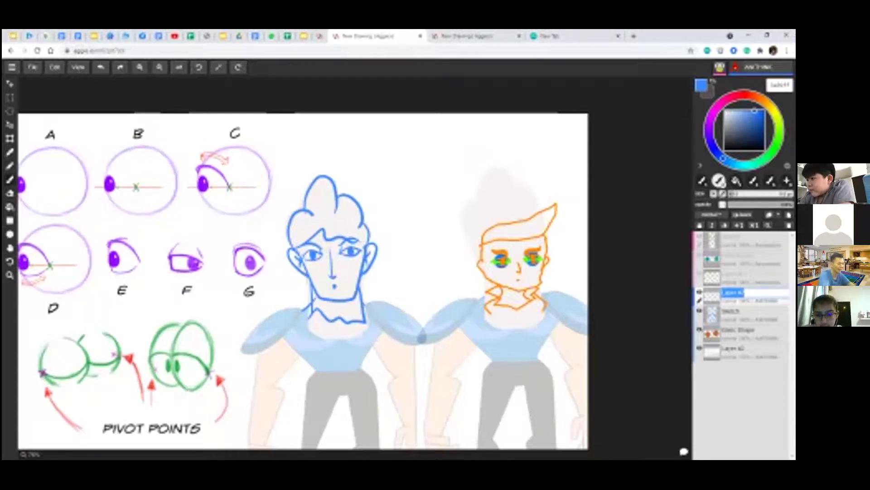
text(Eyes)
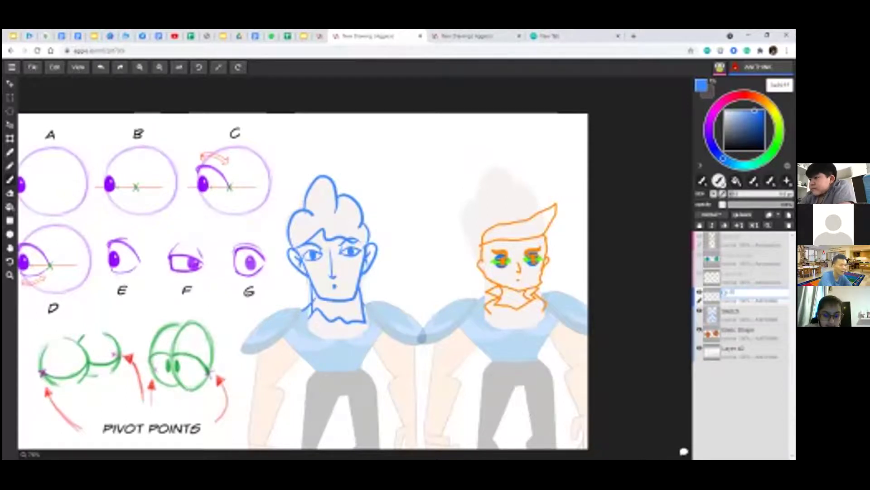
key(Return)
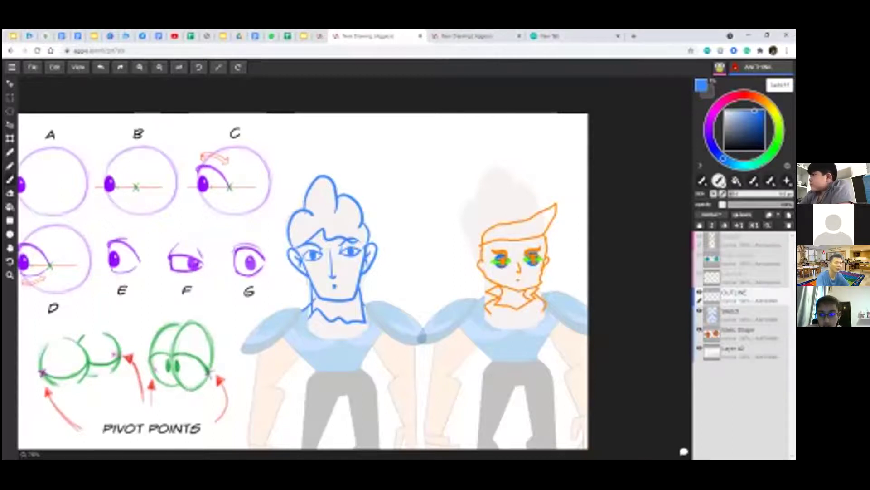
Set the brush colour to near-black 161718 and trace the upper eyelid of the blue face's left-hand eye on the OUTLINE layer.
click(727, 147)
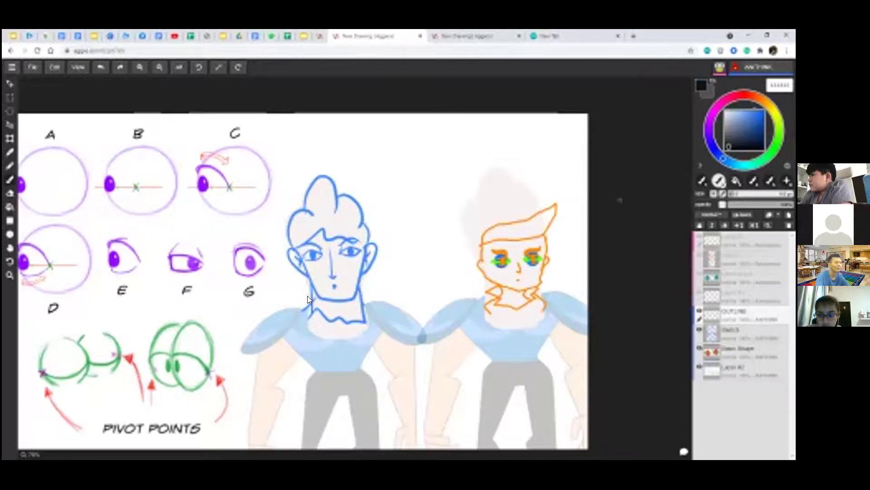
scroll(307, 295, up, 5)
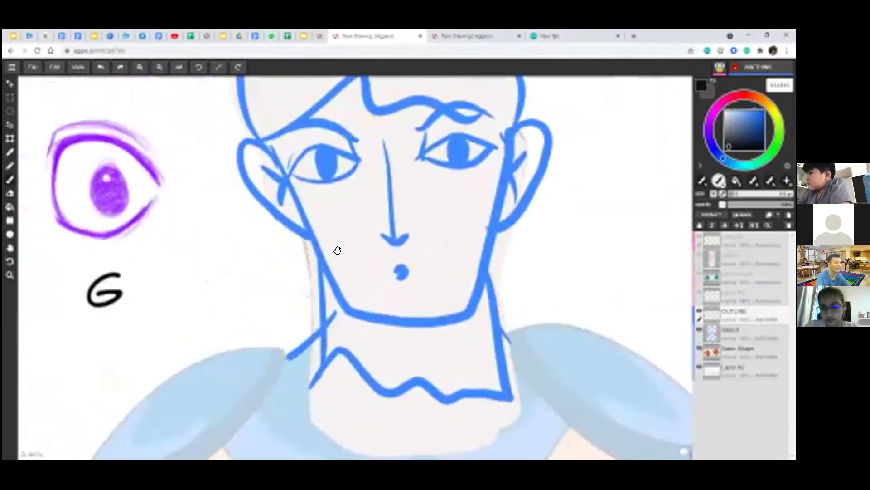
drag(339, 241, 278, 336)
scroll(286, 330, up, 1)
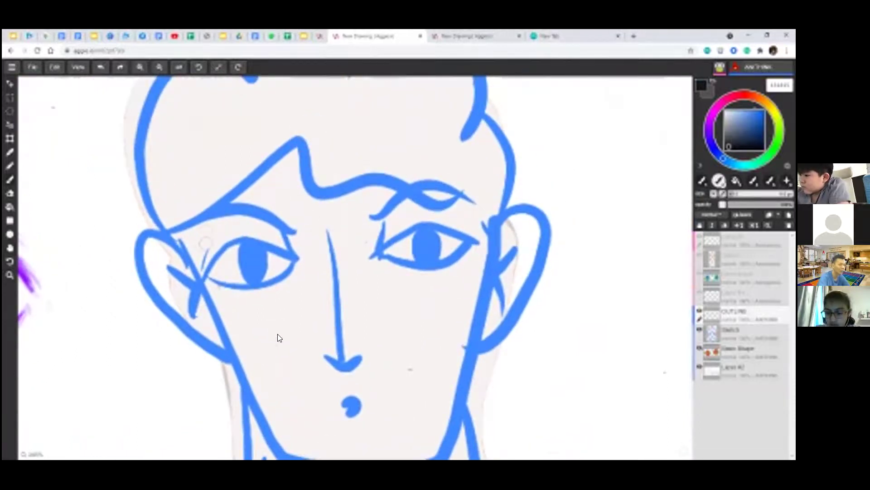
mouse_move(207, 272)
mouse_down()
mouse_move(226, 245)
mouse_move(278, 242)
mouse_move(306, 259)
mouse_up()
key(ctrl+z)
mouse_move(198, 279)
mouse_down()
mouse_move(288, 256)
mouse_move(297, 272)
mouse_up()
key(ctrl+z)
drag(200, 277, 303, 259)
Fill in the pupil and trace the lower eyelid of the left-hand eye in black.
mouse_move(240, 248)
mouse_down()
mouse_move(241, 259)
mouse_move(267, 263)
mouse_move(257, 245)
mouse_move(253, 257)
mouse_up()
drag(210, 278, 297, 257)
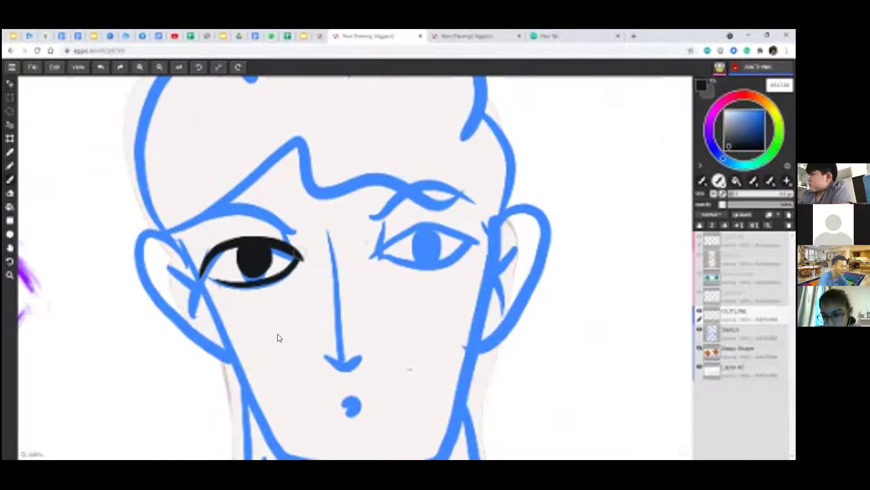
key(ctrl+z)
drag(210, 285, 300, 259)
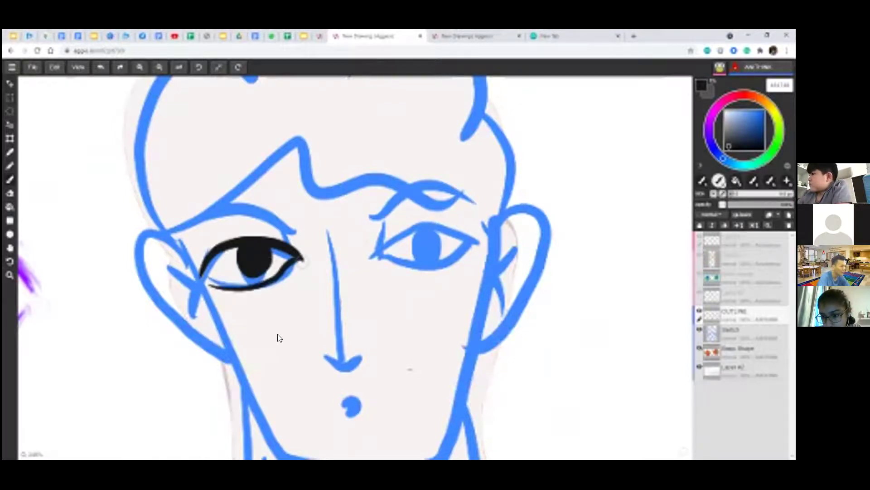
Trace the upper and lower eyelids of the blue face's right-hand eye in black on the OUTLINE layer.
mouse_move(373, 256)
mouse_down()
mouse_move(454, 228)
mouse_move(478, 252)
mouse_up()
key(ctrl+z)
drag(364, 258, 466, 237)
key(ctrl+z)
drag(371, 258, 478, 244)
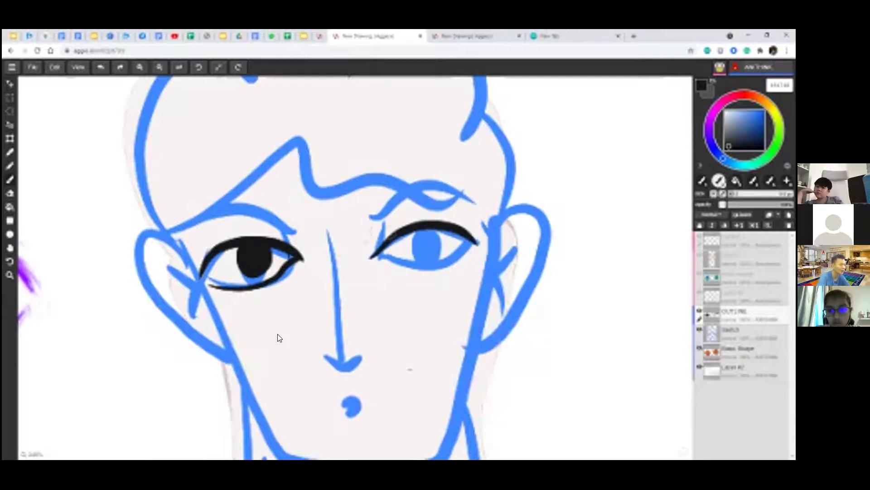
mouse_move(378, 257)
mouse_down()
mouse_move(410, 270)
mouse_move(464, 232)
mouse_up()
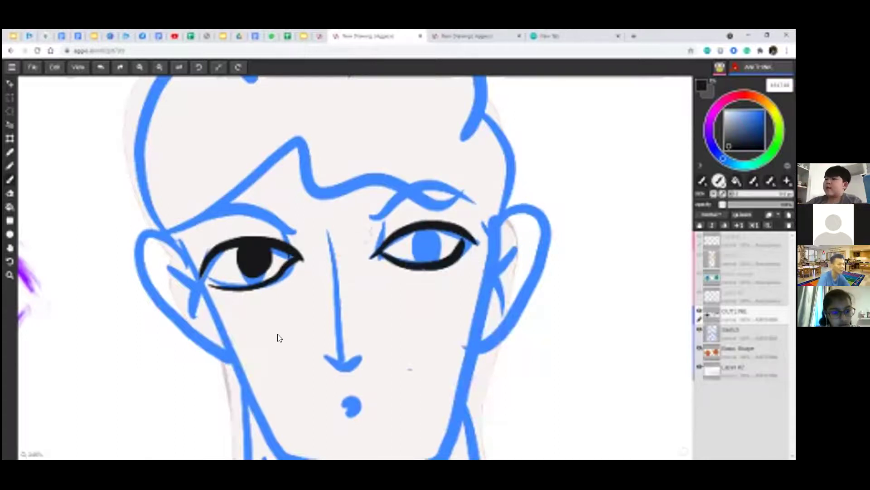
key(ctrl+z)
mouse_move(379, 254)
mouse_down()
mouse_move(452, 263)
mouse_move(472, 242)
mouse_up()
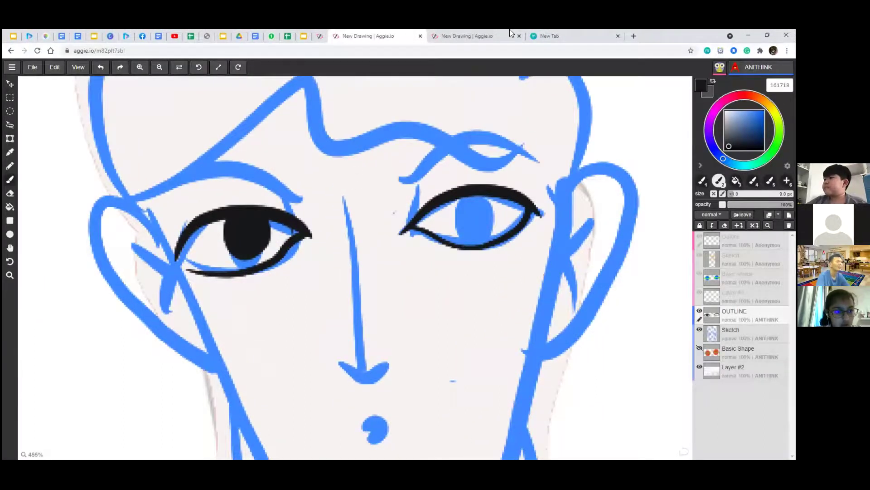
Open the second shared drawing and erase the red correction lines along the blue face's neck.
click(462, 36)
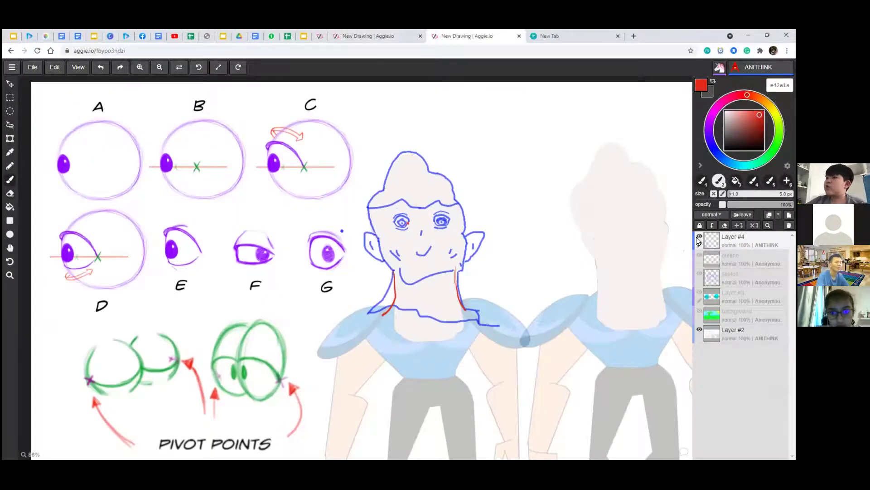
key(e)
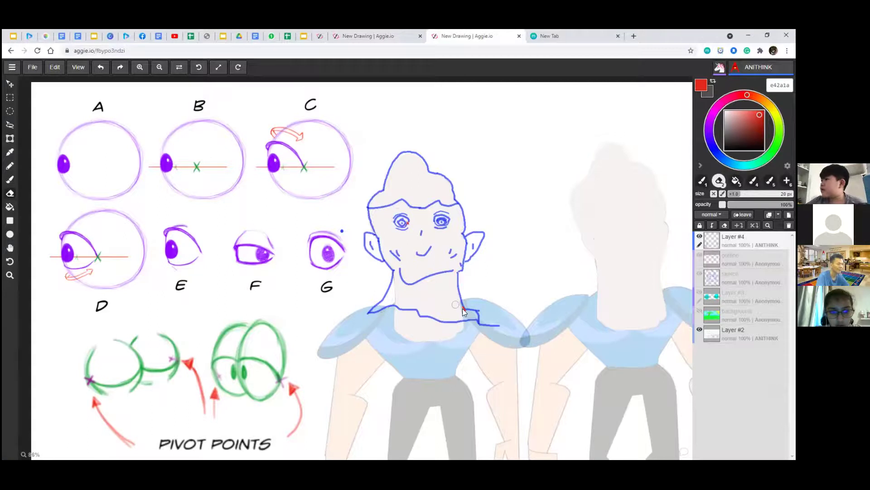
Return to the first drawing and ink the right-hand pupil, both eyebrows, the nose and the mouth in black on the OUTLINE layer.
click(386, 33)
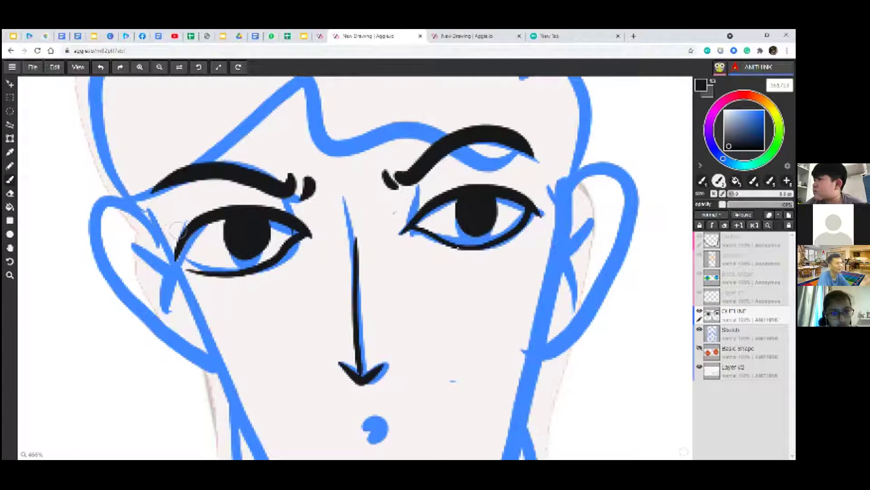
scroll(458, 247, down, 1)
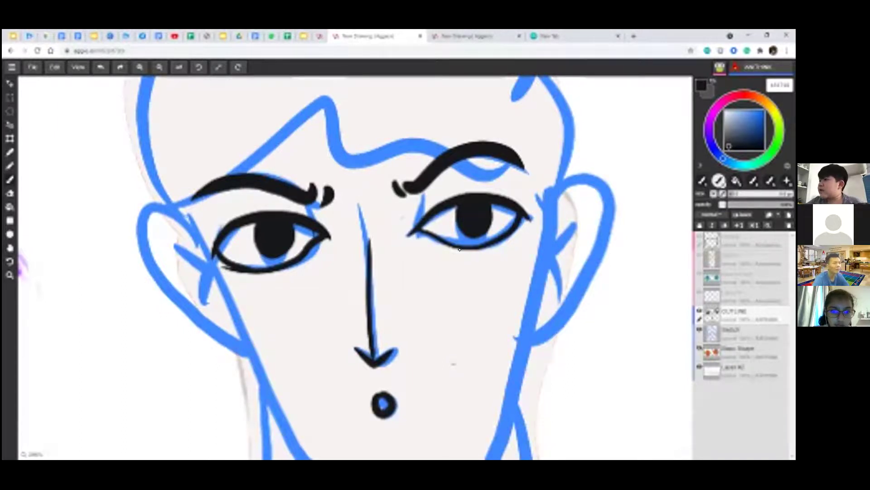
Check the second shared drawing, return to the first and paint a pale dde5f2 highlight in each pupil.
click(498, 36)
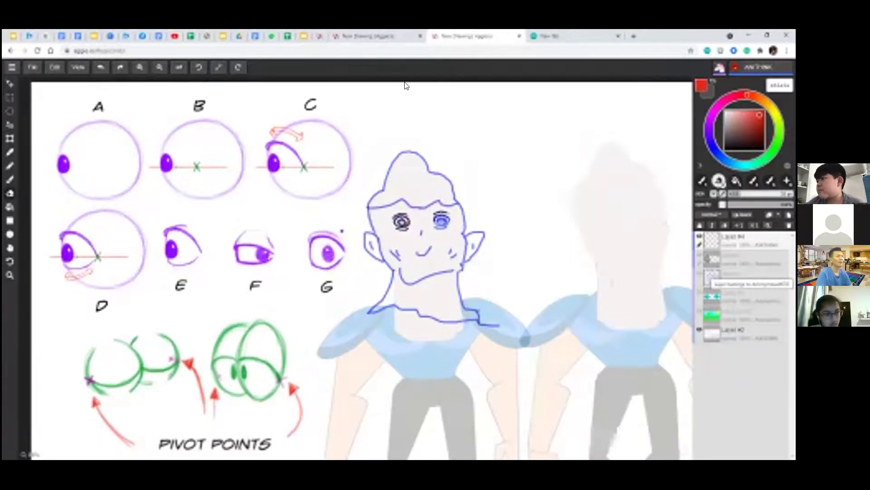
click(390, 35)
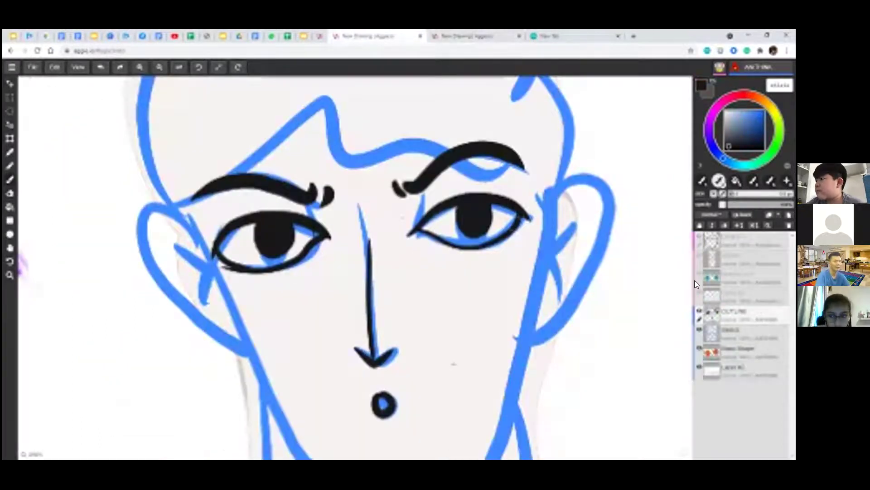
click(729, 112)
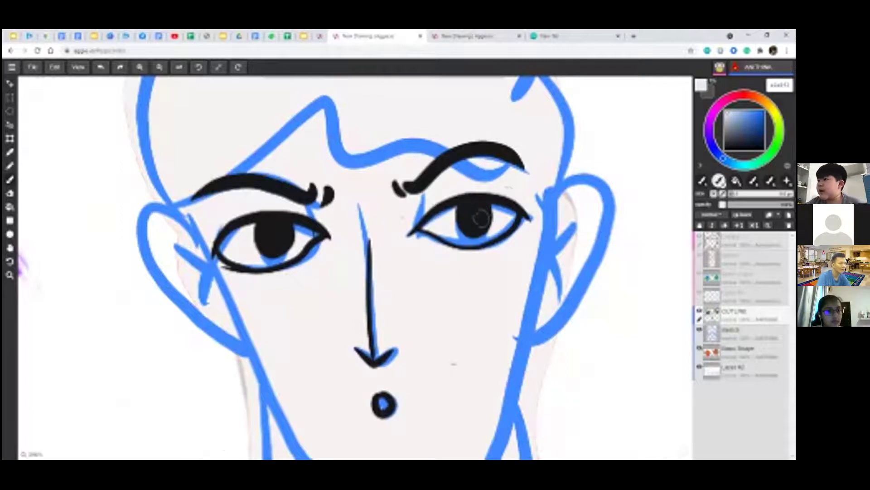
drag(483, 212, 482, 210)
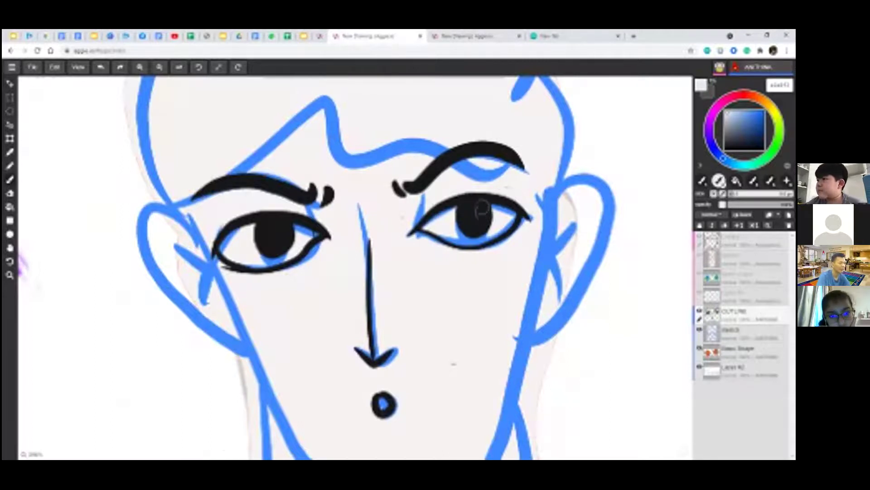
click(481, 210)
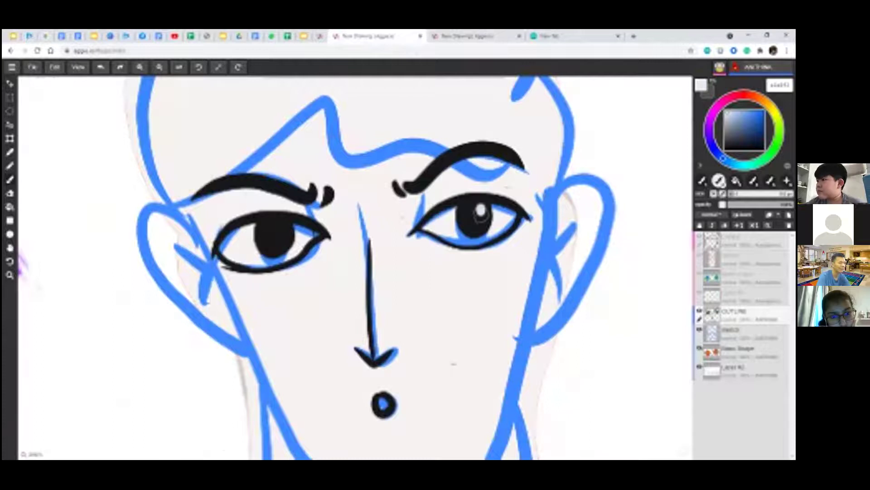
drag(285, 227, 284, 232)
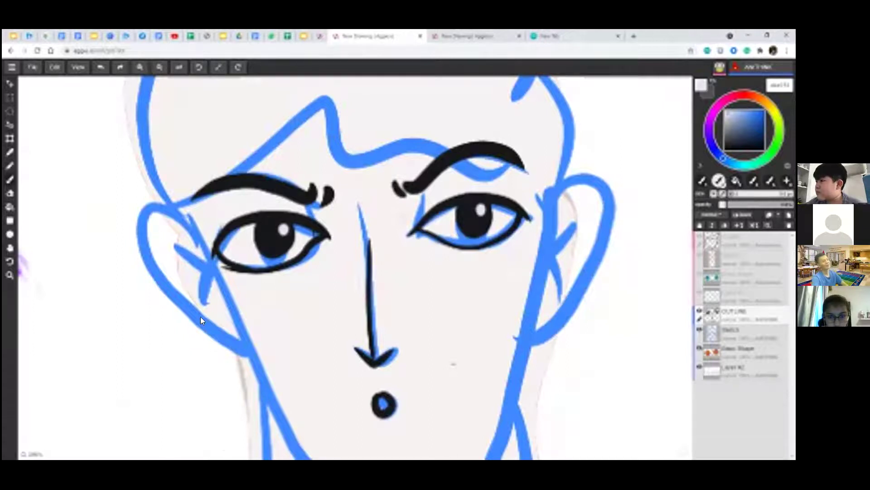
Sample the near-black 161718 from the right-hand eyebrow and go back to the brush.
scroll(438, 267, down, 3)
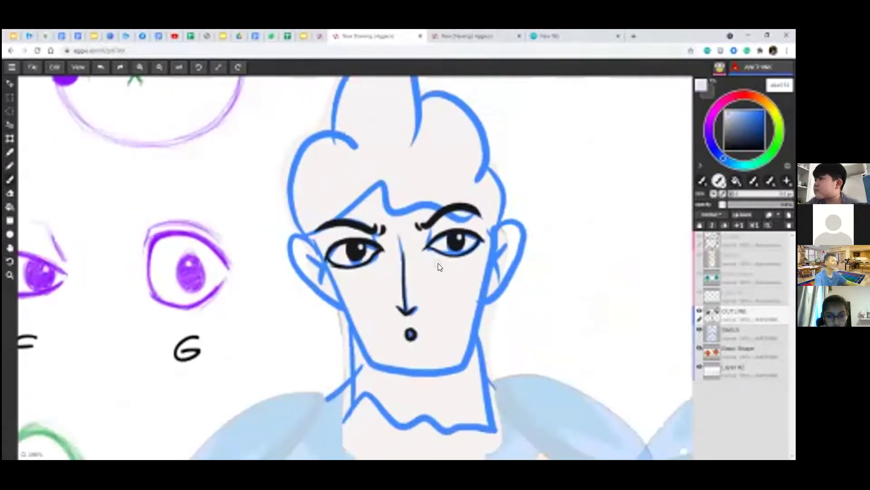
scroll(438, 267, up, 3)
scroll(438, 267, down, 1)
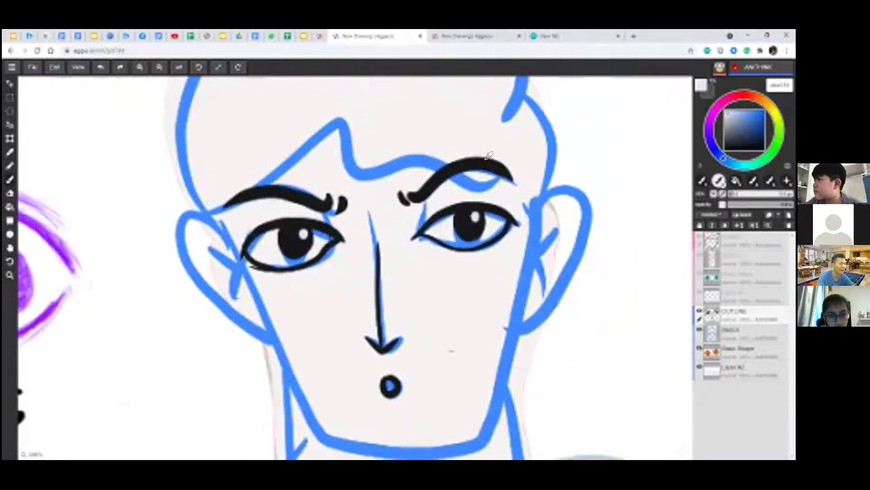
key(alt)
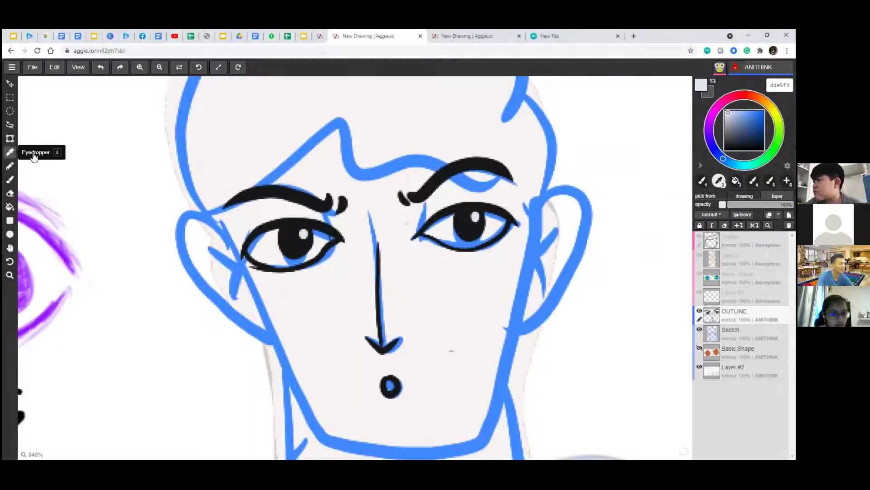
click(494, 156)
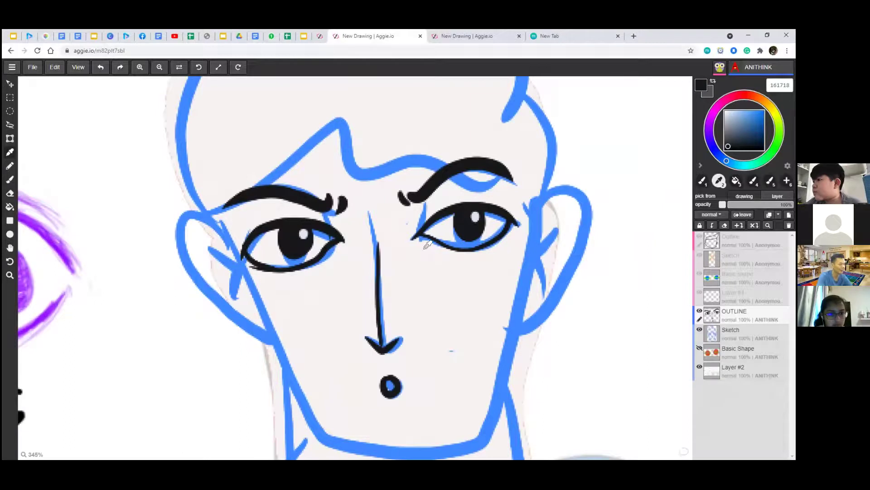
scroll(428, 245, down, 2)
key(b)
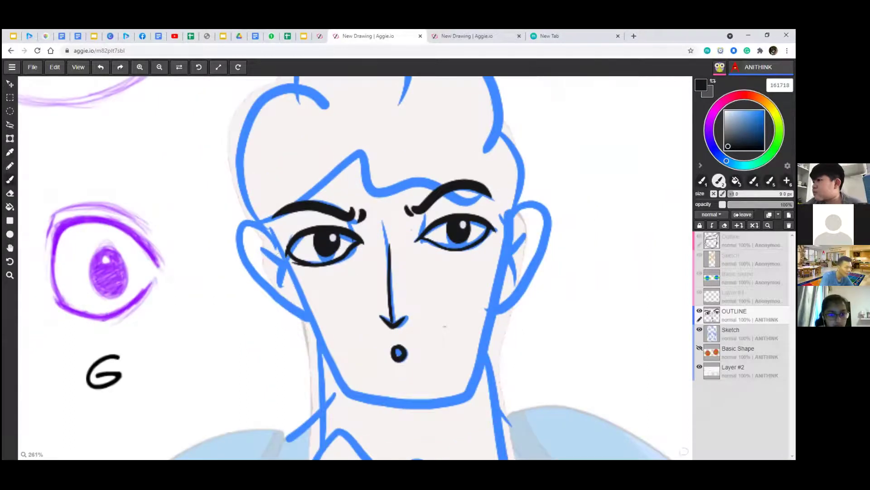
drag(277, 246, 331, 392)
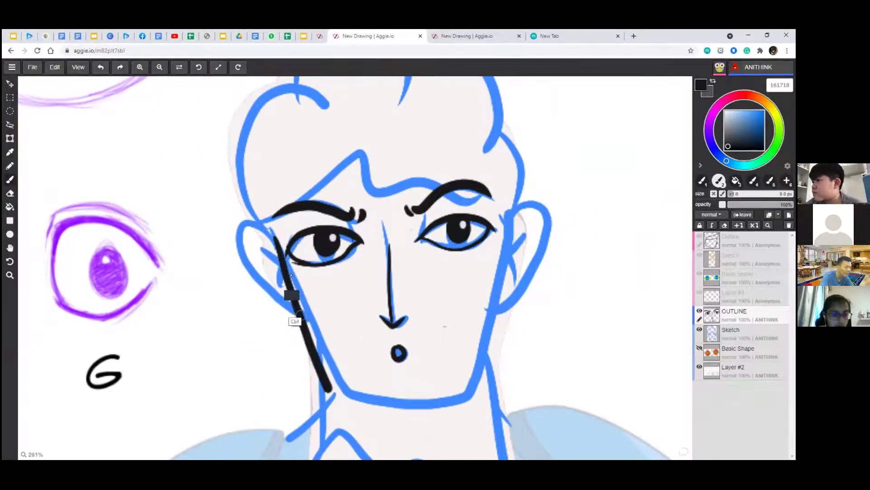
key(ctrl+z)
mouse_move(276, 234)
mouse_down()
mouse_move(323, 357)
mouse_move(405, 411)
mouse_up()
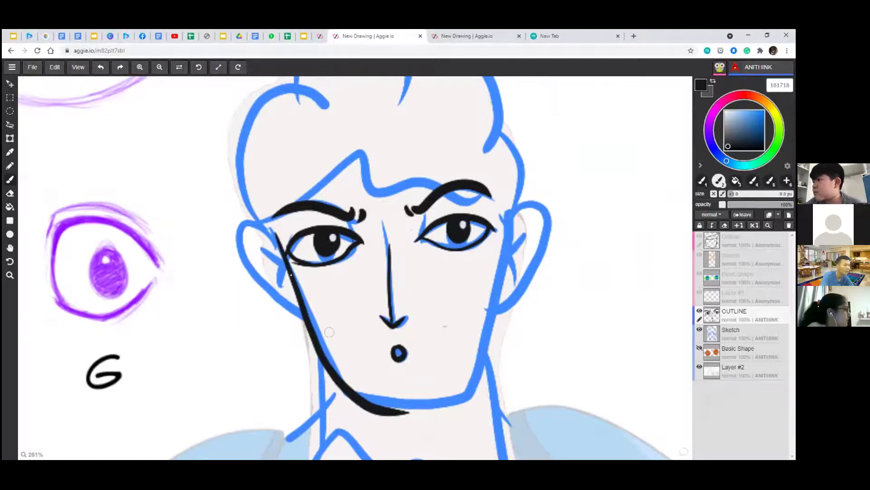
key(ctrl+z)
Trace the face contour in black down both cheeks and along the jaw, redoing strokes that stray from the sketch.
mouse_move(271, 228)
mouse_down()
mouse_move(325, 354)
mouse_move(383, 403)
mouse_move(433, 408)
mouse_up()
mouse_move(514, 216)
mouse_down()
mouse_move(458, 398)
mouse_move(397, 403)
mouse_move(463, 397)
mouse_move(507, 238)
mouse_move(452, 405)
mouse_up()
key(ctrl+z)
key(ctrl+z)
key(ctrl+z)
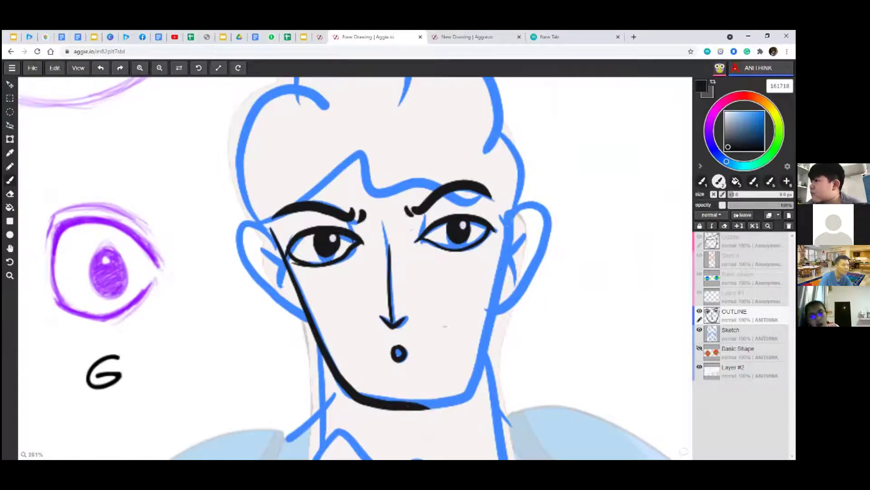
mouse_move(511, 209)
mouse_down()
mouse_move(470, 387)
mouse_move(455, 401)
mouse_move(408, 406)
mouse_up()
Trace the outer contours and inner folds of both ears in black on the OUTLINE layer.
mouse_move(272, 228)
mouse_down()
mouse_move(249, 275)
mouse_move(316, 311)
mouse_up()
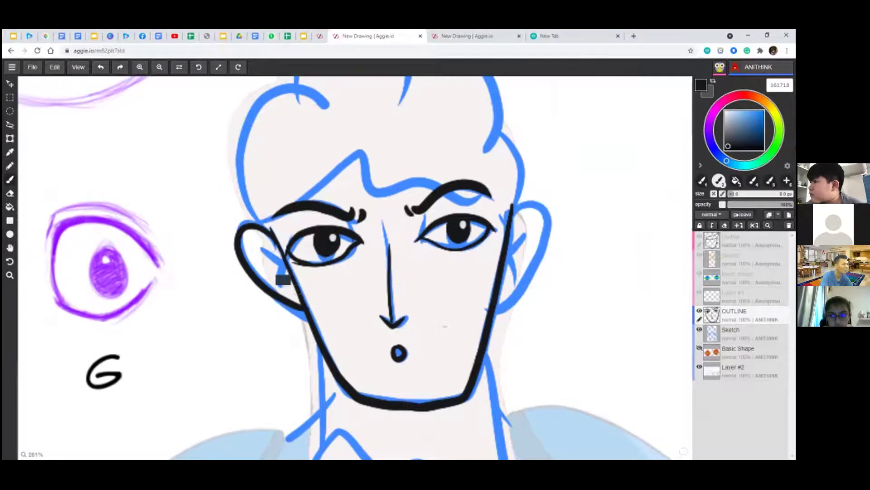
key(ctrl+z)
mouse_move(272, 226)
mouse_down()
mouse_move(268, 297)
mouse_move(311, 312)
mouse_up()
mouse_move(513, 215)
mouse_down()
mouse_move(535, 197)
mouse_move(561, 219)
mouse_move(527, 290)
mouse_move(494, 311)
mouse_up()
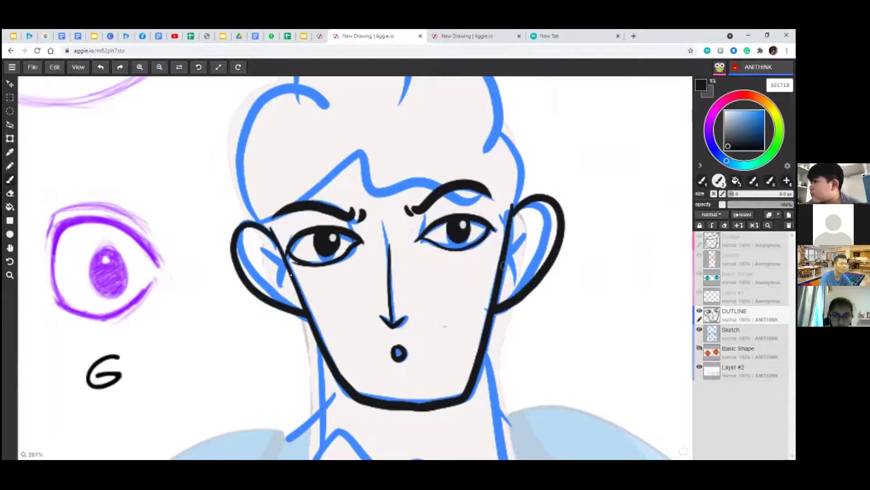
key(ctrl+z)
mouse_move(511, 206)
mouse_down()
mouse_move(514, 288)
mouse_move(487, 309)
mouse_up()
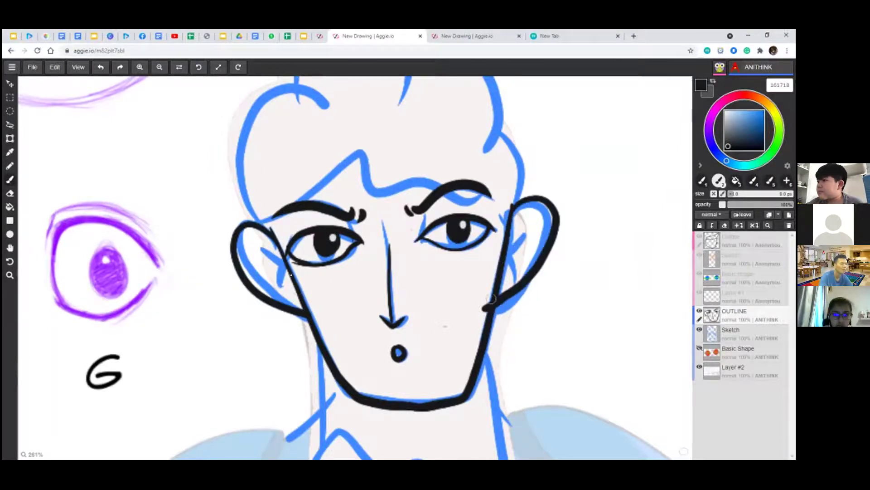
key(ctrl+z)
mouse_move(512, 206)
mouse_down()
mouse_move(561, 231)
mouse_move(491, 307)
mouse_up()
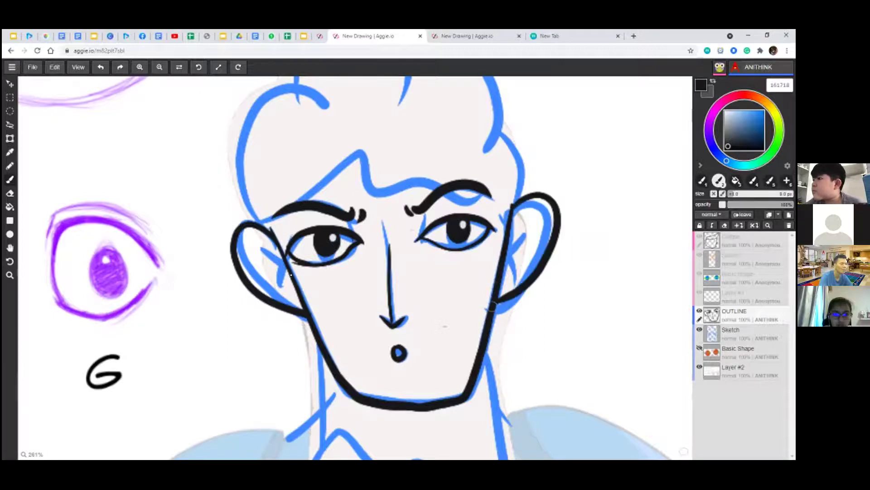
drag(524, 234, 509, 271)
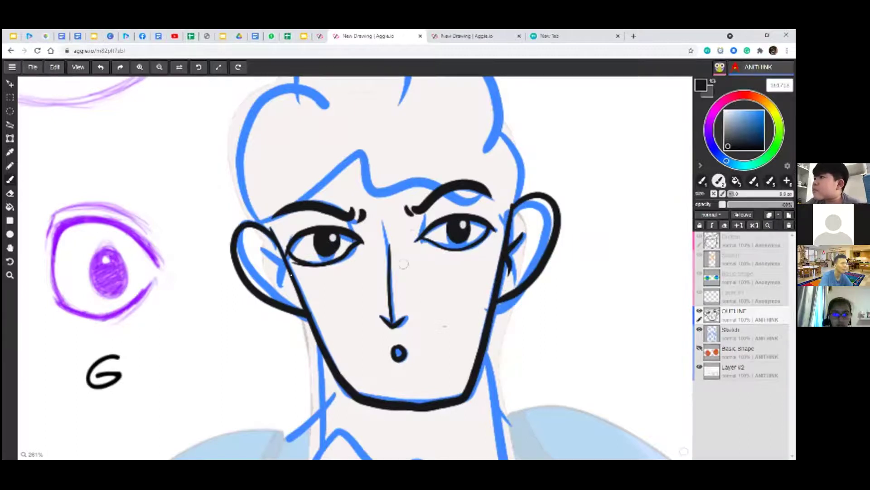
mouse_move(261, 249)
mouse_down()
mouse_move(280, 282)
mouse_move(268, 364)
mouse_up()
Outline the left-hand hair curl and the tall central tuft in black.
key(space)
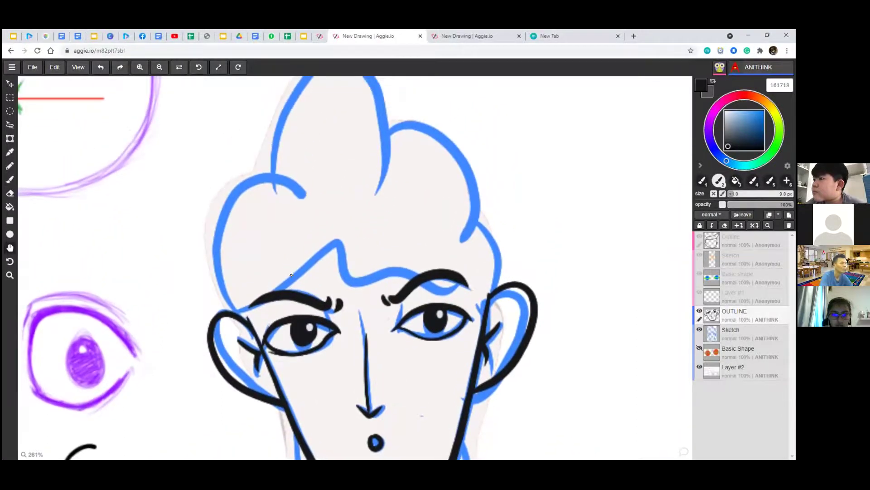
mouse_move(232, 318)
mouse_down()
mouse_move(220, 290)
mouse_move(223, 204)
mouse_move(283, 266)
mouse_up()
key(space)
mouse_move(243, 223)
mouse_down()
mouse_move(261, 134)
mouse_move(356, 207)
mouse_move(346, 243)
mouse_up()
key(ctrl+z)
mouse_move(241, 223)
mouse_down()
mouse_move(286, 106)
mouse_move(354, 244)
mouse_move(349, 254)
mouse_up()
Outline the large right-hand hair curl and the small side curve that runs down to the ear.
mouse_move(371, 180)
mouse_down()
mouse_move(410, 177)
mouse_move(431, 304)
mouse_up()
drag(437, 272, 457, 268)
key(ctrl+z)
key(ctrl+z)
drag(373, 177, 426, 303)
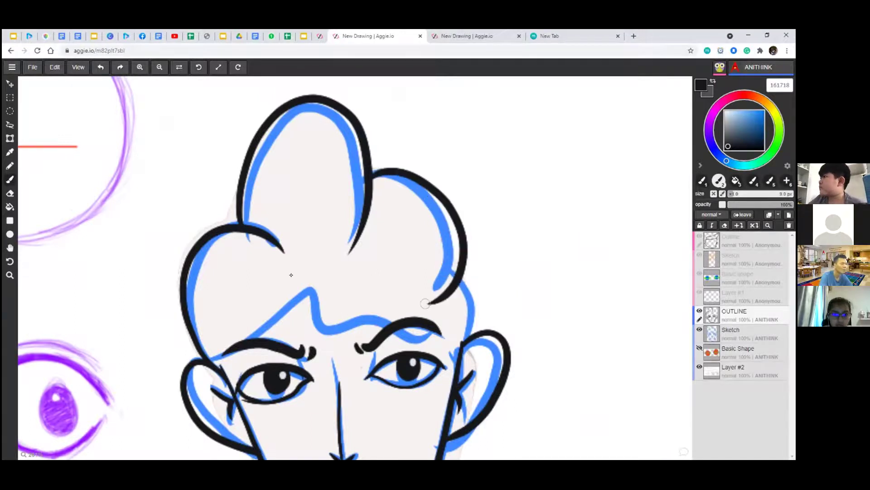
key(ctrl+z)
mouse_move(373, 175)
mouse_down()
mouse_move(458, 260)
mouse_move(422, 299)
mouse_up()
drag(455, 271, 474, 312)
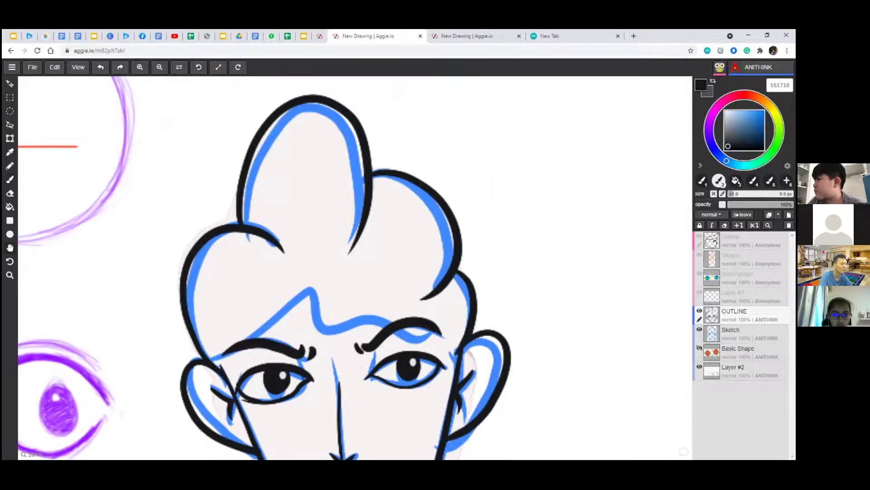
Try to trace the wavy hairline across the forehead in black, review it against the whole face, and undo it.
scroll(291, 274, down, 4)
scroll(291, 275, left, 2)
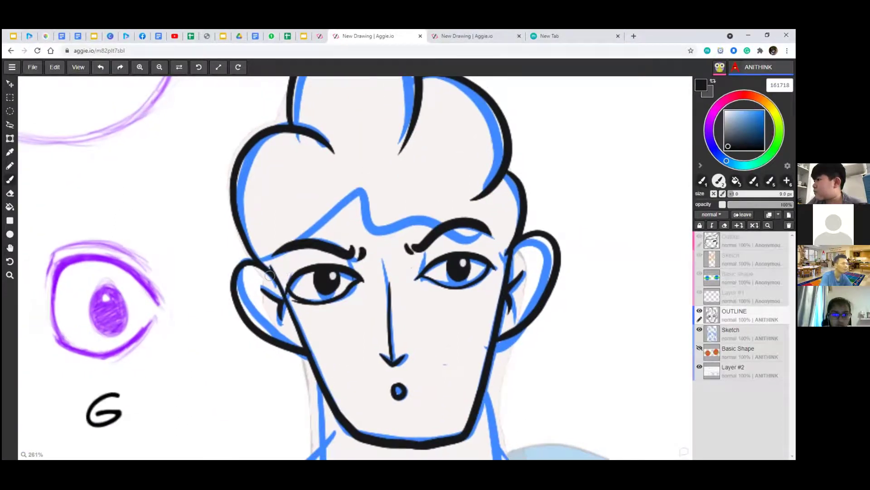
mouse_move(281, 269)
mouse_down()
mouse_move(380, 214)
mouse_move(561, 239)
mouse_up()
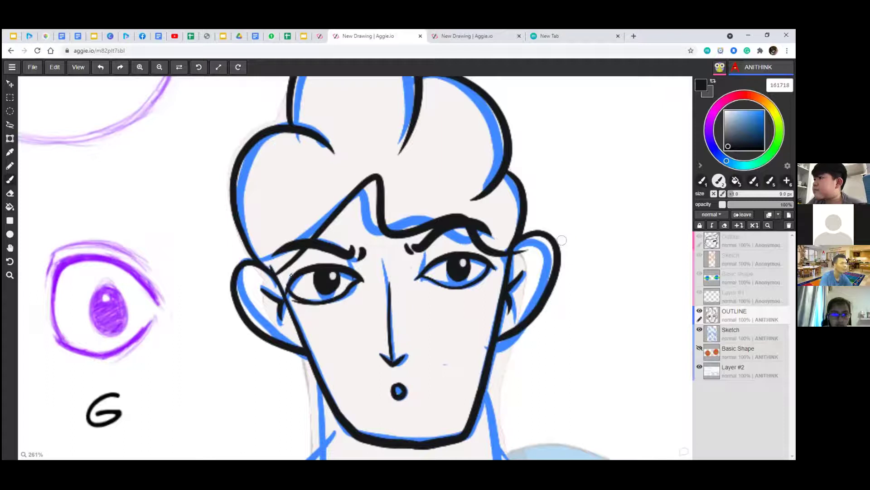
key(ctrl+z)
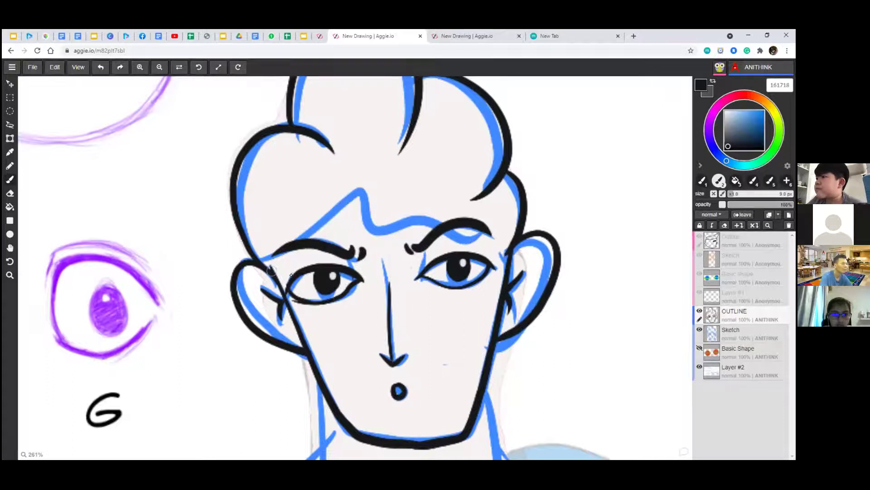
mouse_move(272, 270)
mouse_down()
mouse_move(369, 198)
mouse_move(399, 234)
mouse_move(442, 226)
mouse_move(510, 258)
mouse_up()
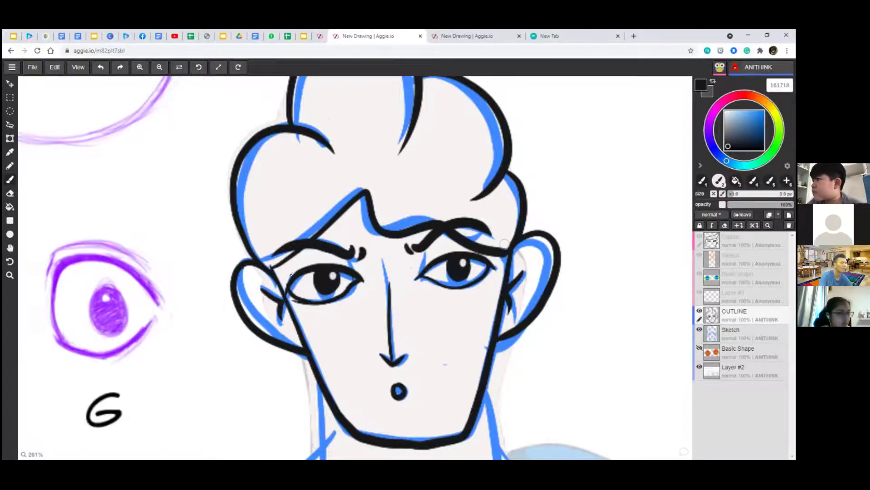
scroll(280, 308, down, 4)
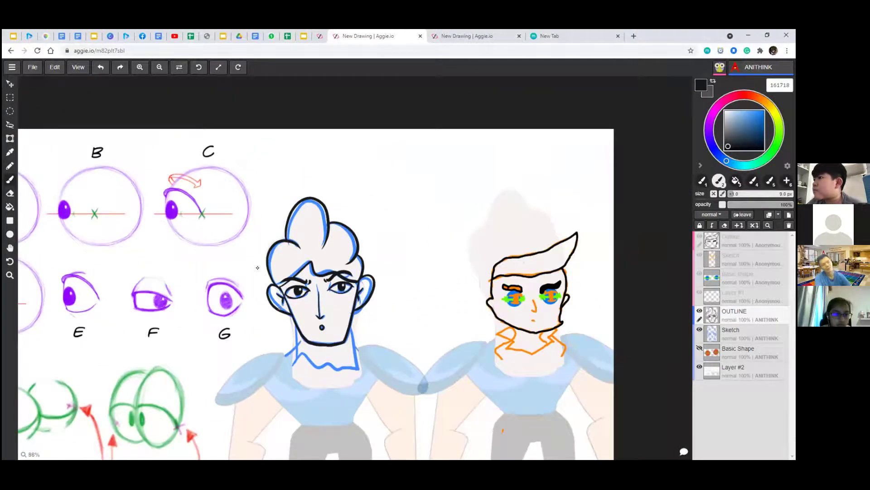
scroll(343, 277, up, 3)
scroll(344, 278, up, 3)
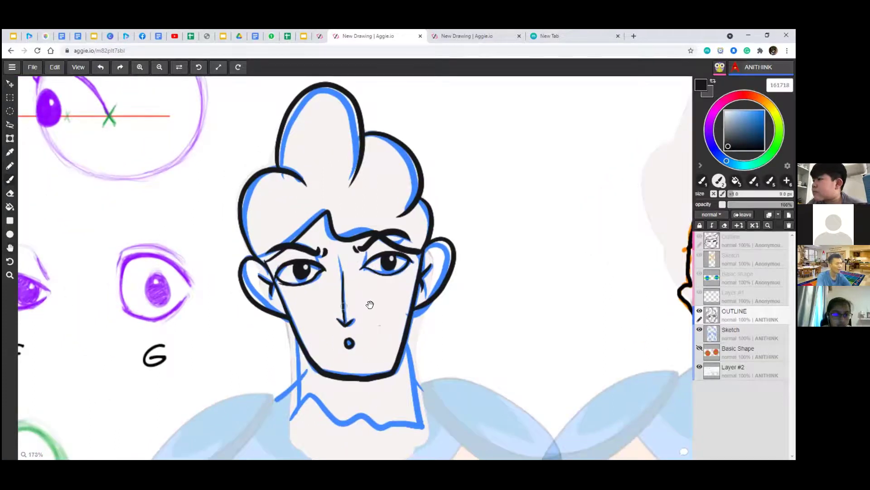
scroll(370, 304, up, 1)
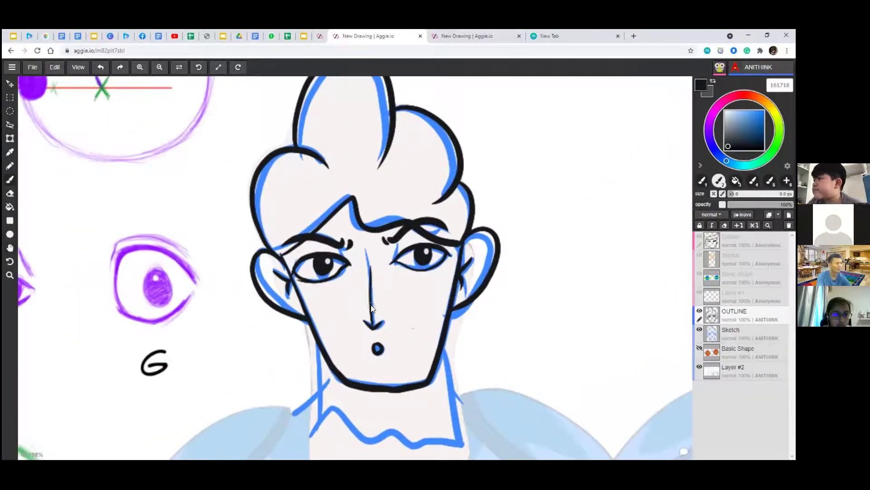
scroll(370, 308, up, 2)
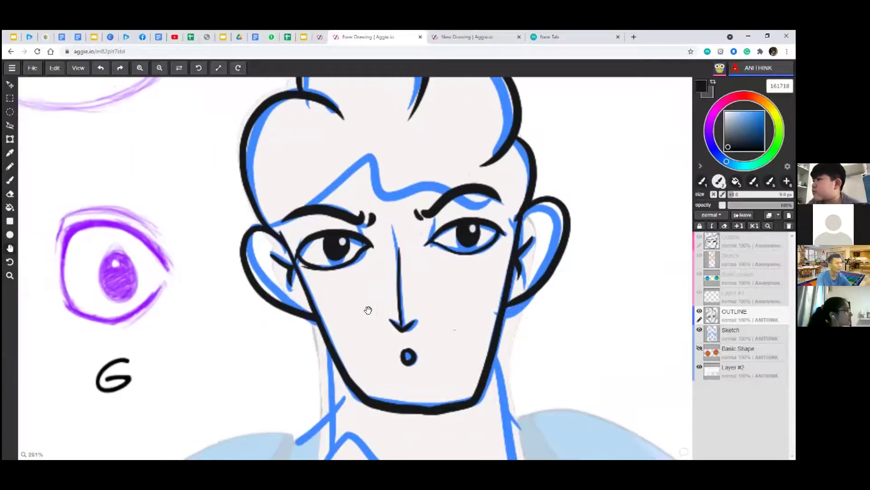
Erase the lower ends of both ear outlines where they meet the jaw on the OUTLINE layer.
key(e)
drag(292, 307, 296, 311)
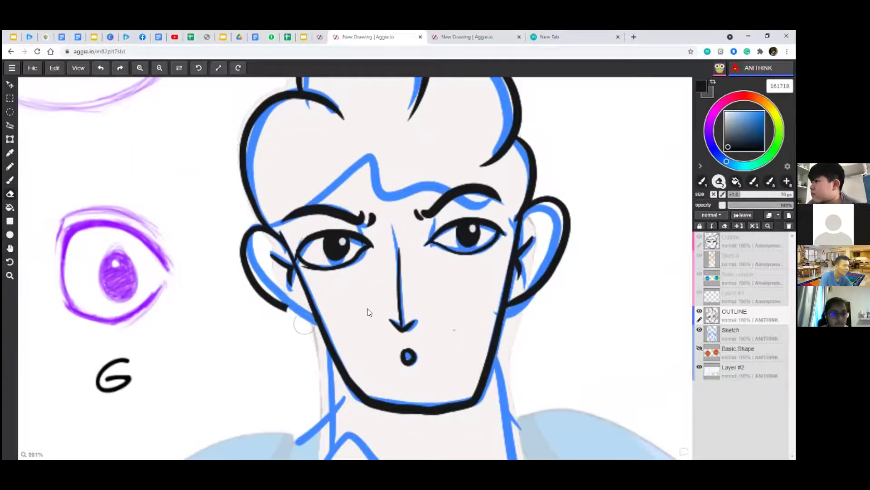
key([)
drag(525, 291, 519, 302)
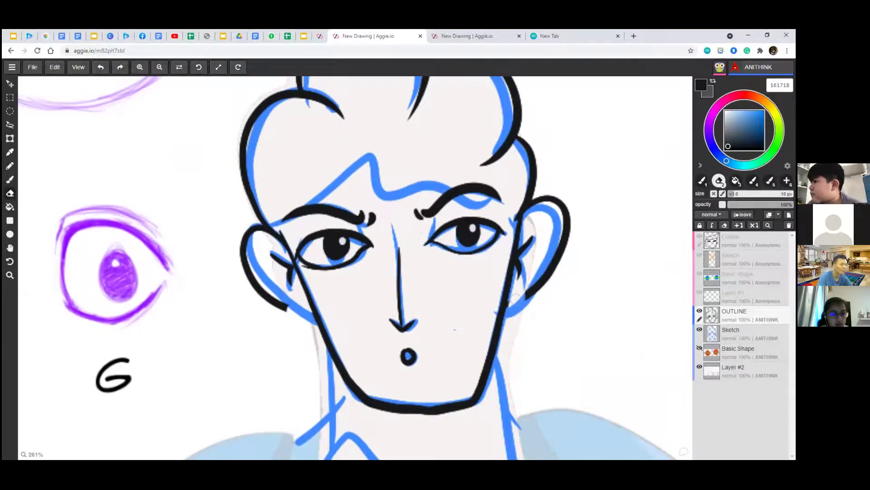
Redraw the lower ends of both ears as rounded black earlobes joining the sides of the face.
key(b)
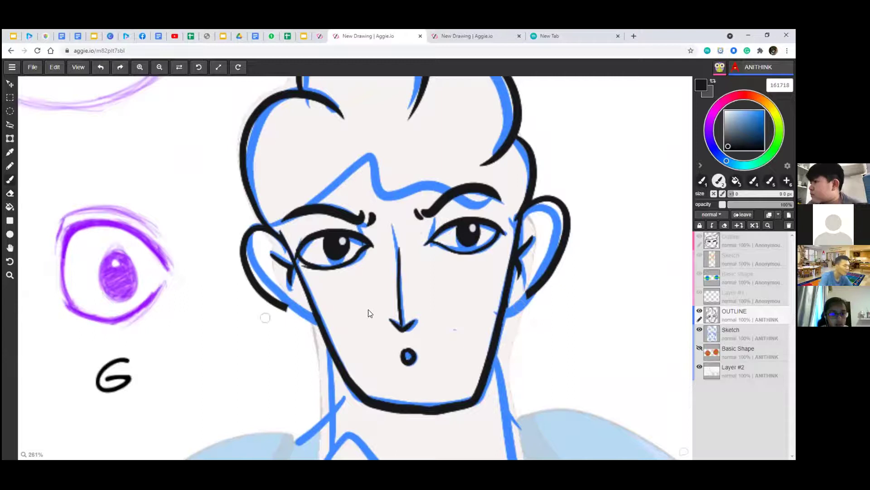
drag(286, 308, 312, 306)
key(ctrl+z)
key(ctrl+z)
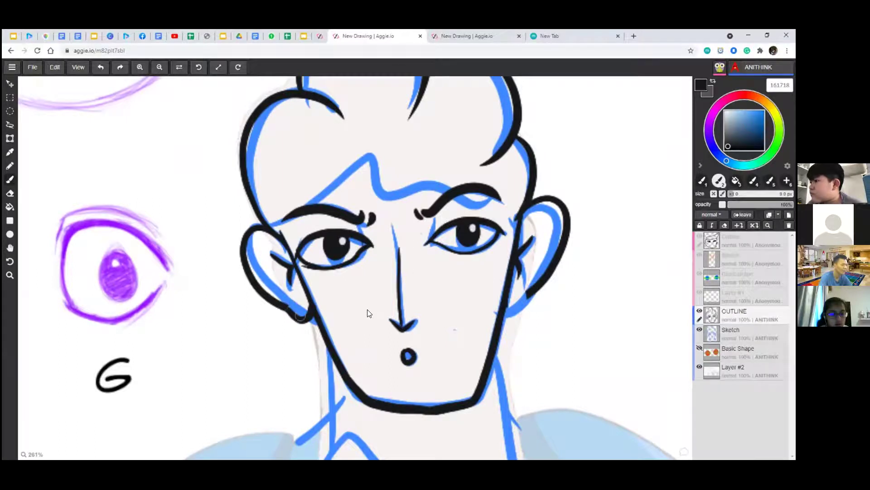
mouse_move(509, 309)
mouse_down()
mouse_move(528, 309)
mouse_move(533, 286)
mouse_move(511, 315)
mouse_up()
key(ctrl+z)
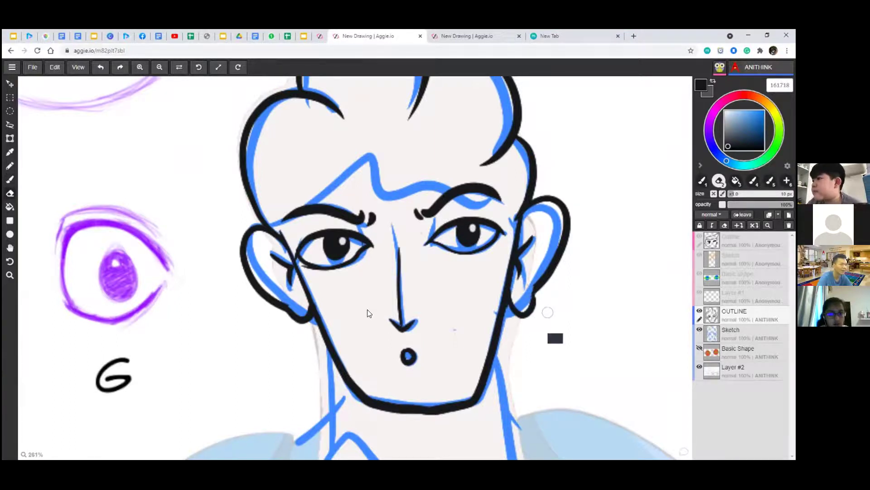
key(ctrl+z)
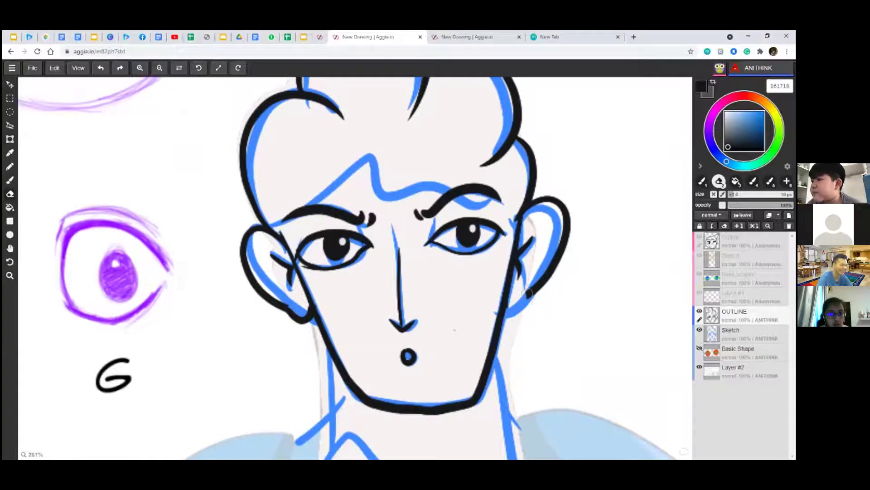
key(b)
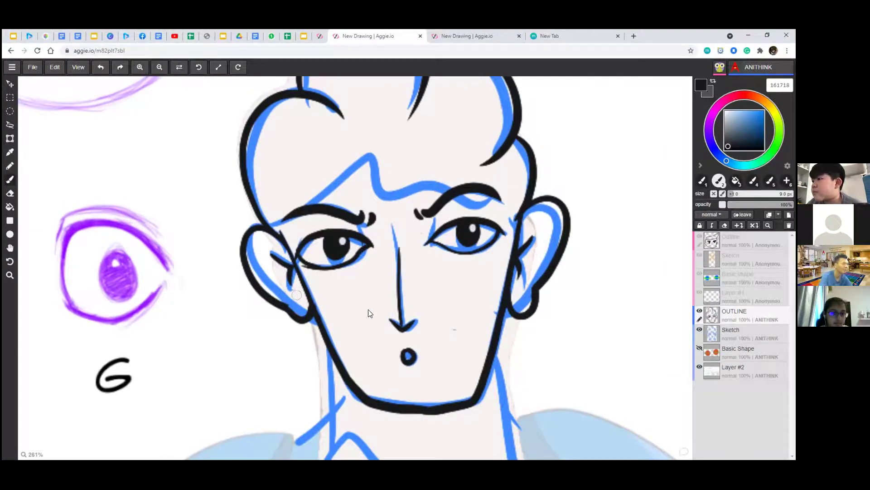
Outline both sides of the neck and the wavy edge across its base in black, redoing the first left-hand strokes.
scroll(368, 313, down, 5)
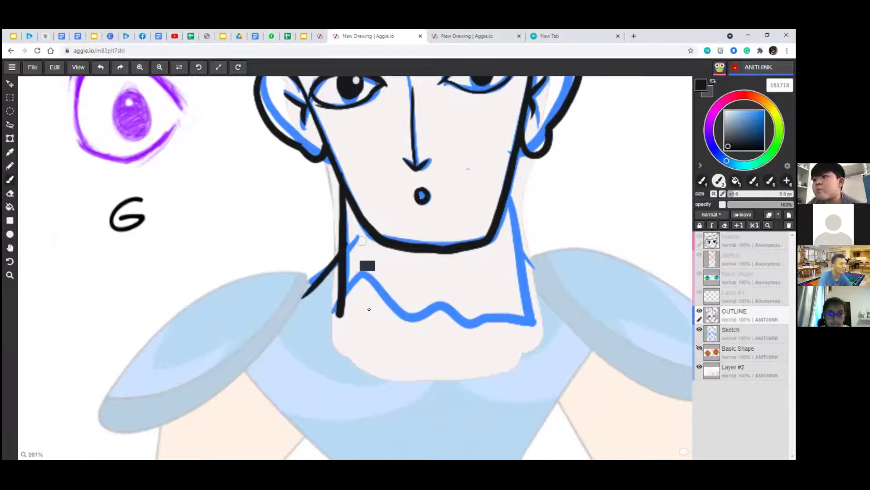
key(ctrl+z)
key(ctrl+z)
key(space)
drag(458, 305, 370, 309)
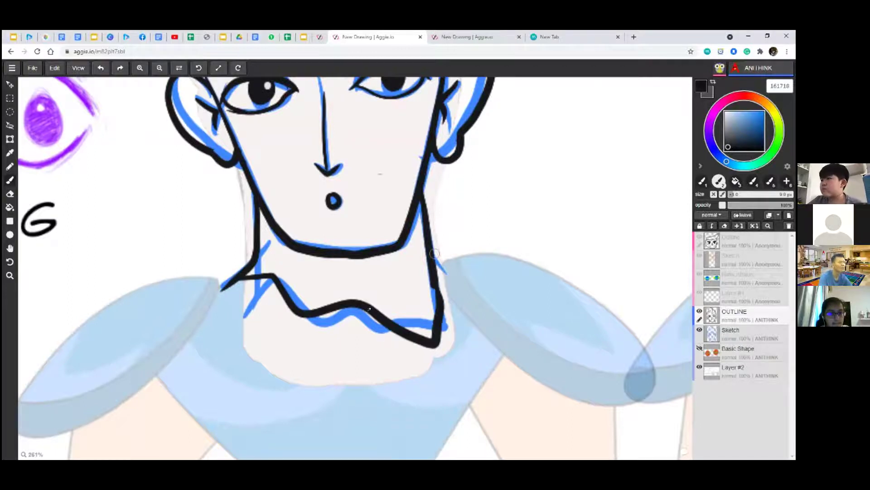
Toggle the Sketch layer's visibility repeatedly to compare the black outline with the blue sketch, leaving the sketch shown.
scroll(370, 309, down, 5)
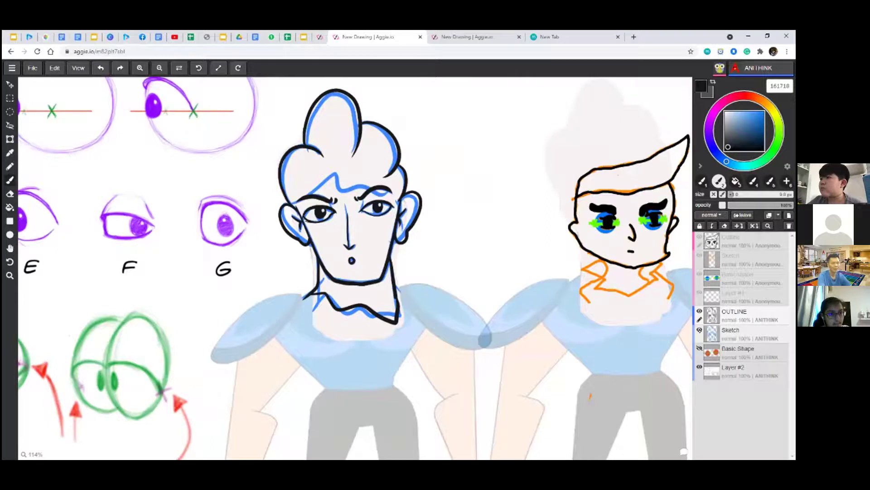
click(700, 330)
click(700, 329)
click(700, 329)
click(699, 329)
click(699, 330)
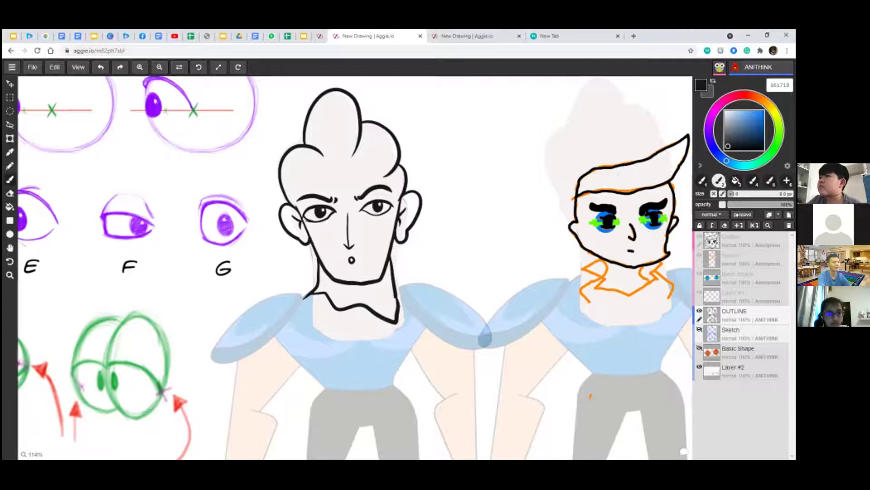
click(699, 329)
click(699, 330)
click(700, 329)
scroll(411, 307, up, 5)
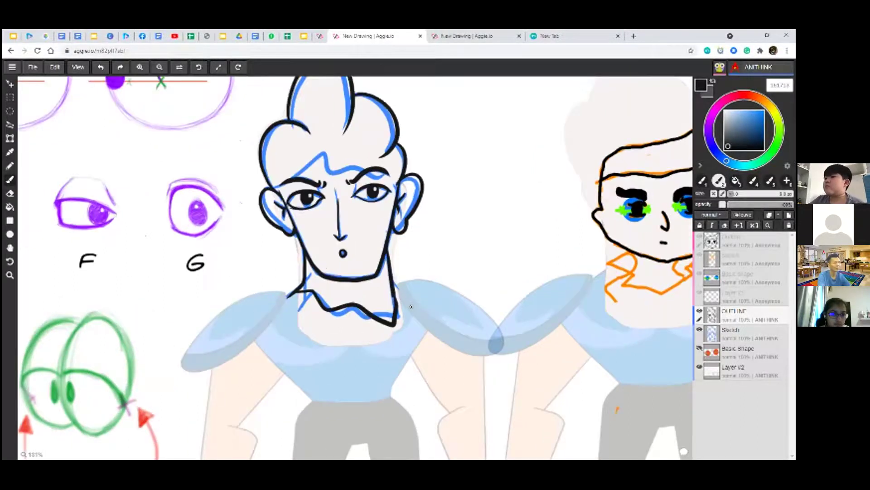
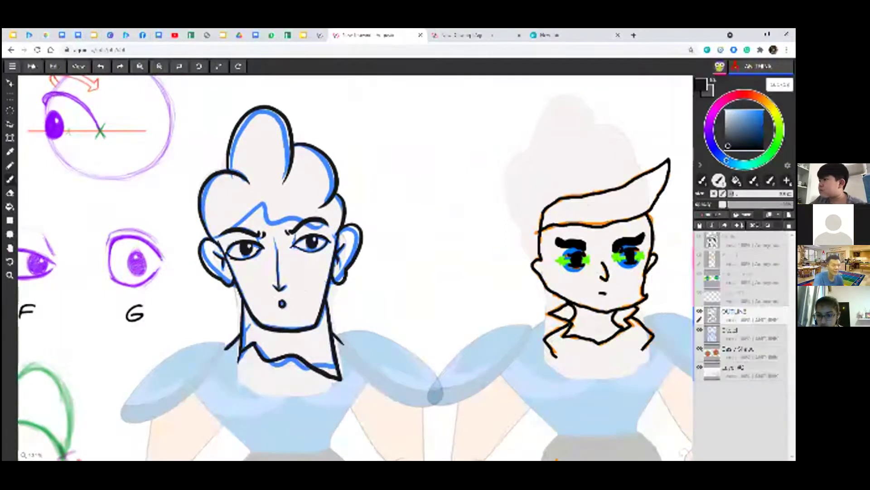
Toggle the student's sketch and basic-shape layers and the Sketch layer to compare both characters' outlines with and without them.
click(698, 255)
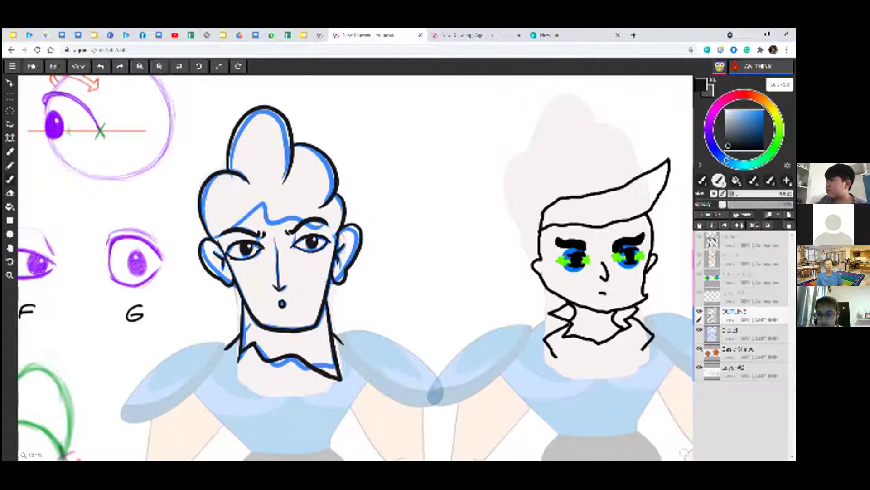
click(700, 273)
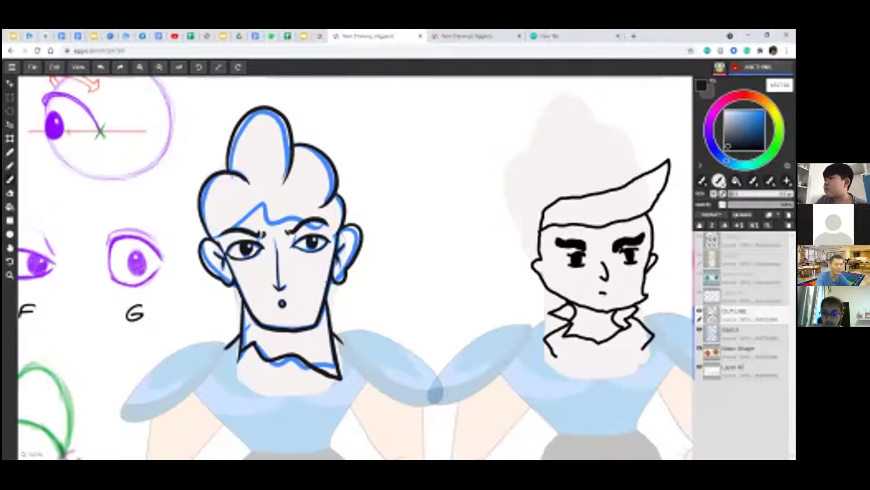
click(699, 328)
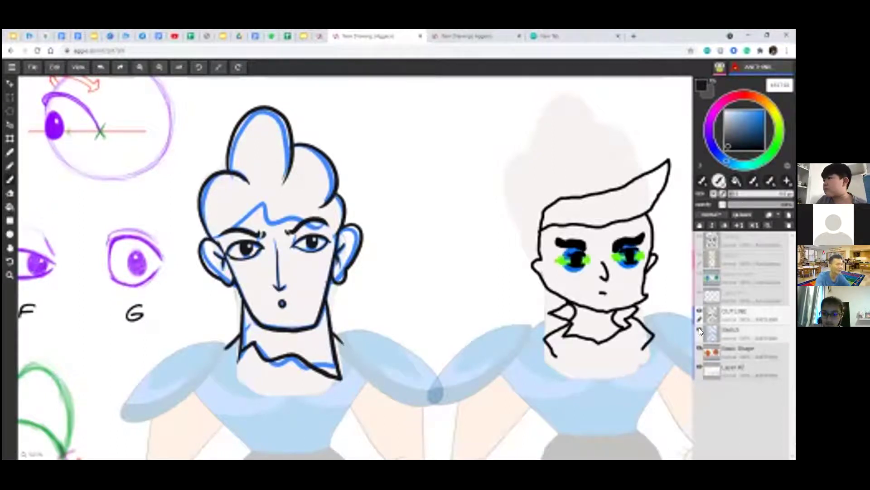
click(699, 328)
click(699, 328)
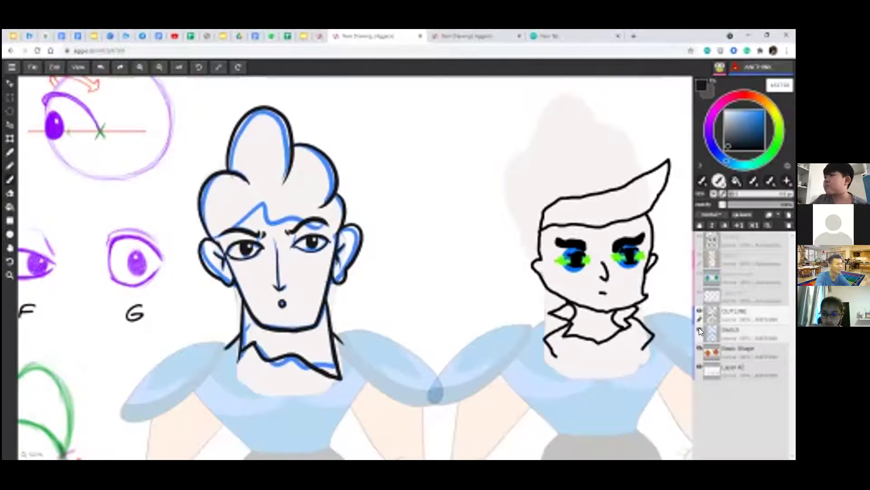
click(699, 327)
click(699, 328)
Redraw the inner fold of the ear on the right side of the face as curved black strokes, retrying until the shape fits.
scroll(230, 271, up, 5)
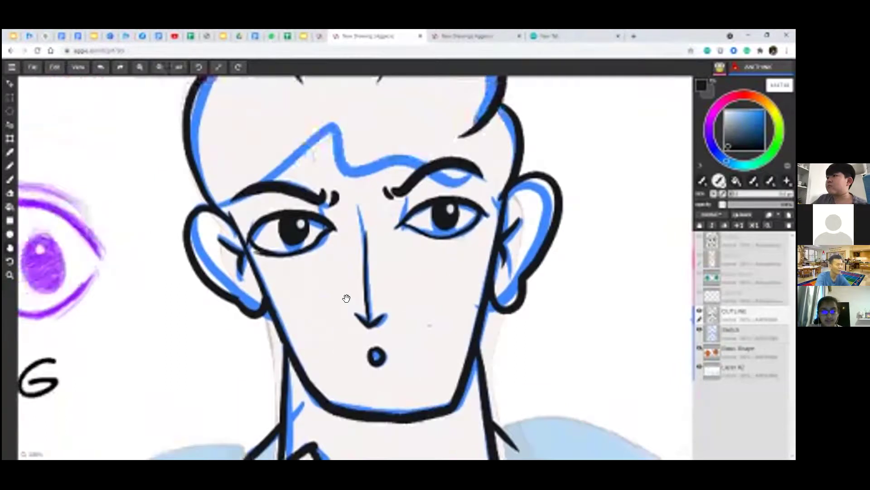
scroll(346, 297, up, 3)
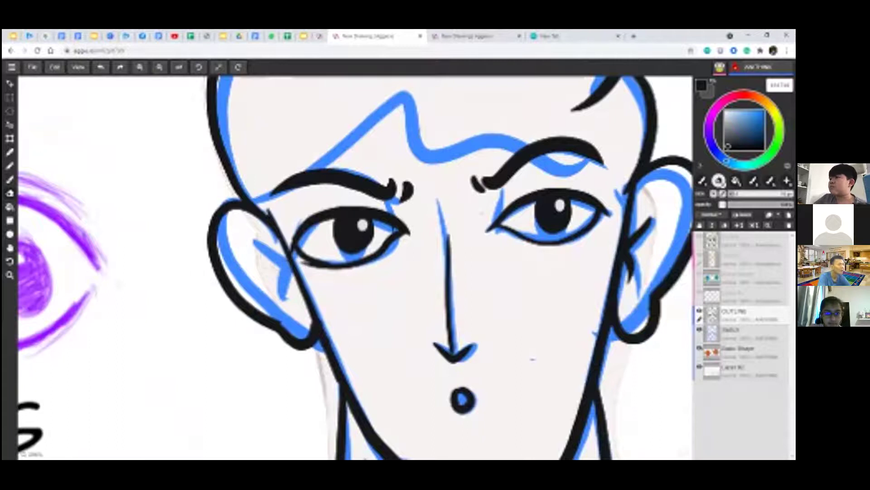
drag(445, 304, 348, 299)
mouse_move(551, 222)
mouse_down()
mouse_move(534, 238)
mouse_move(531, 277)
mouse_up()
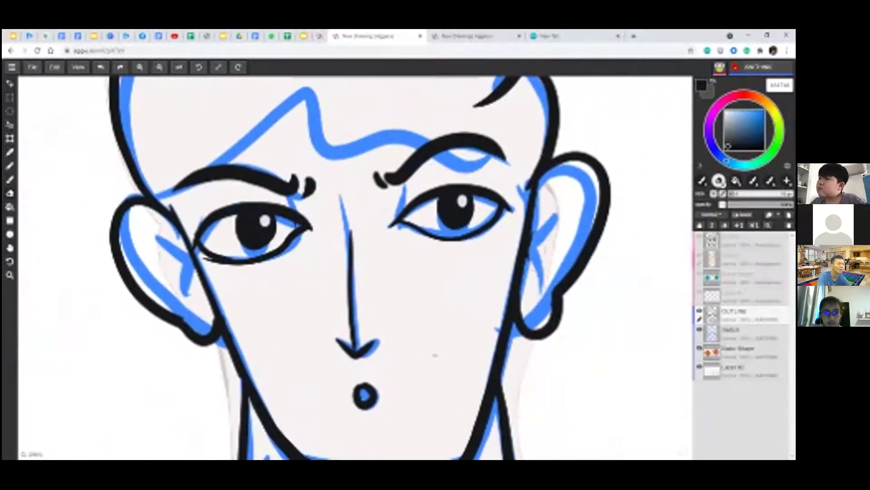
mouse_move(550, 193)
mouse_down()
mouse_move(549, 259)
mouse_move(535, 291)
mouse_up()
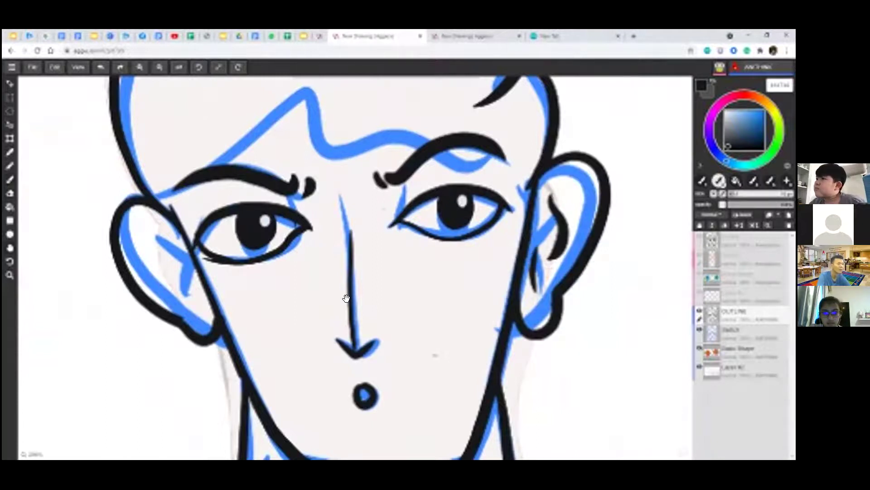
drag(346, 297, 360, 295)
key(ctrl+z)
key(ctrl+z)
mouse_move(578, 198)
mouse_down()
mouse_move(558, 227)
mouse_move(554, 280)
mouse_up()
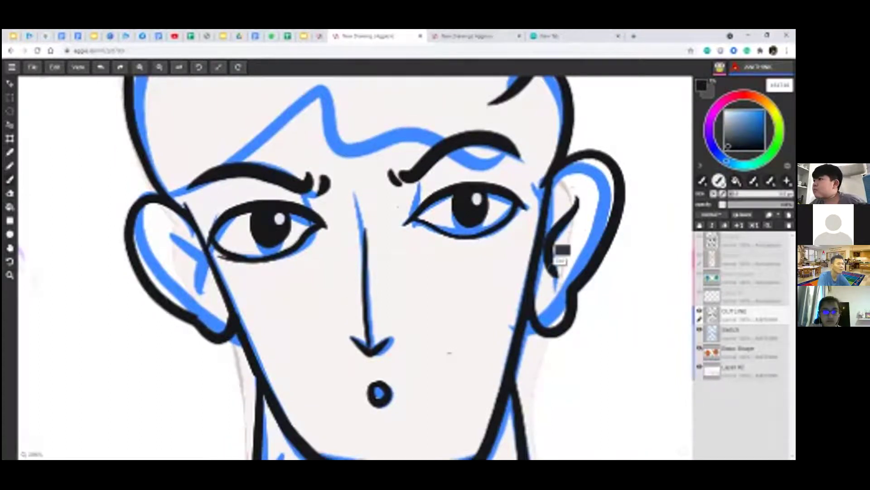
key(ctrl+z)
key(ctrl+z)
drag(577, 206, 550, 292)
Ink the inner fold of the ear on the left side of the face with a bent black stroke, redoing the first attempts.
drag(347, 298, 404, 296)
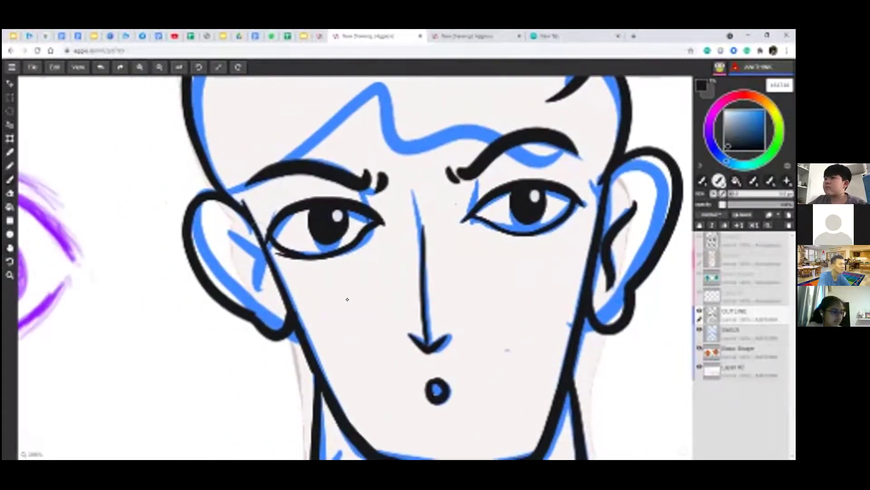
drag(225, 232, 261, 296)
key(ctrl+z)
drag(222, 229, 266, 297)
key(ctrl+z)
mouse_move(226, 228)
mouse_down()
mouse_move(268, 297)
mouse_move(246, 294)
mouse_up()
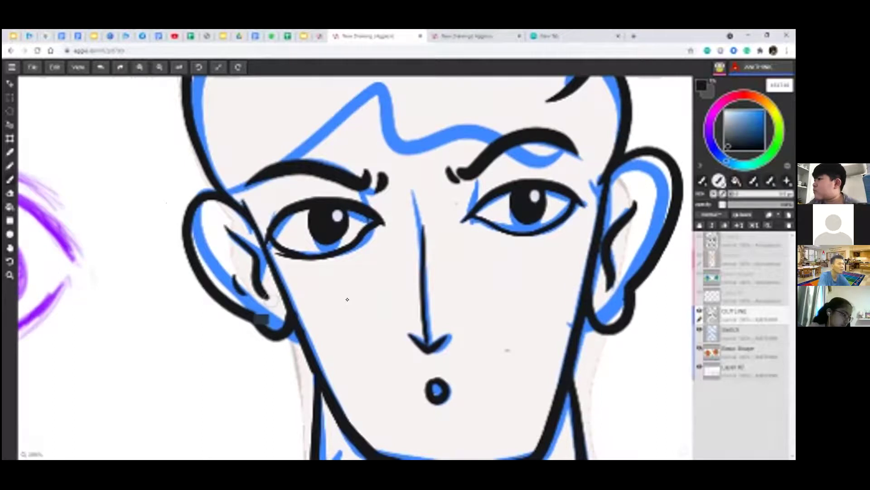
Check the second shared drawing's black outline with its blue sketch hidden and shown, and return to both faces in the first drawing.
scroll(493, 236, down, 3)
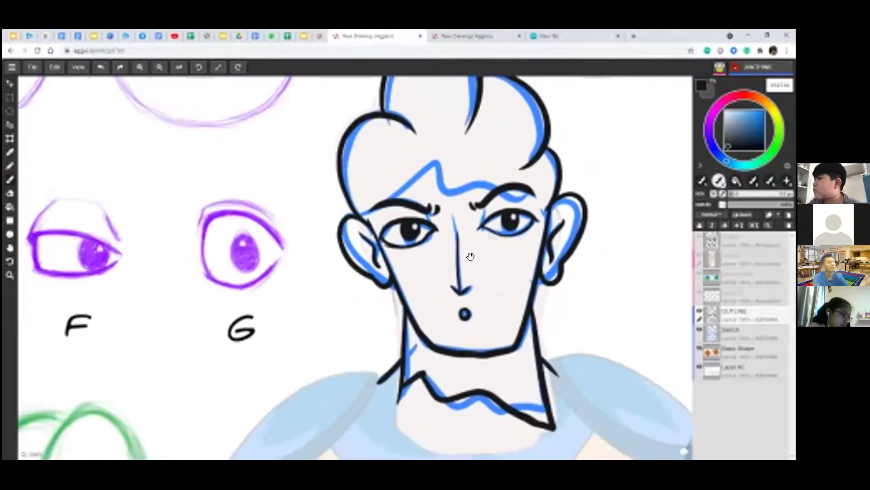
drag(493, 235, 439, 287)
scroll(439, 287, down, 1)
scroll(439, 286, down, 1)
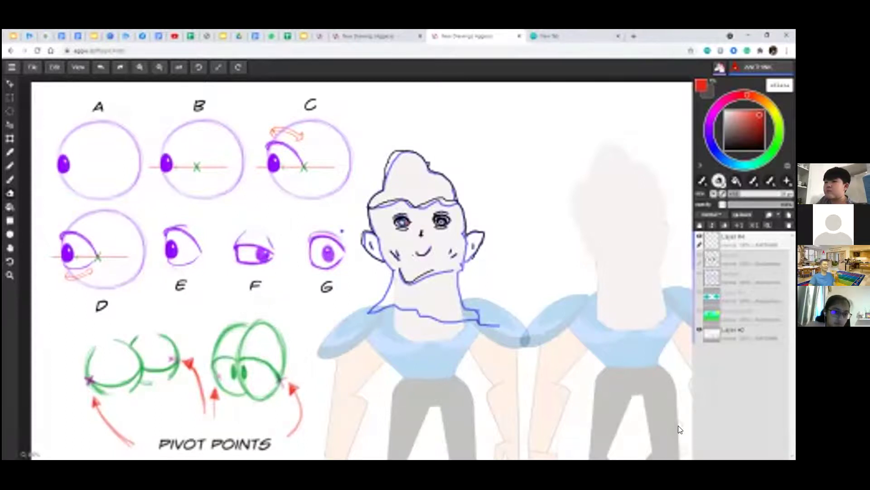
key(ctrl+z)
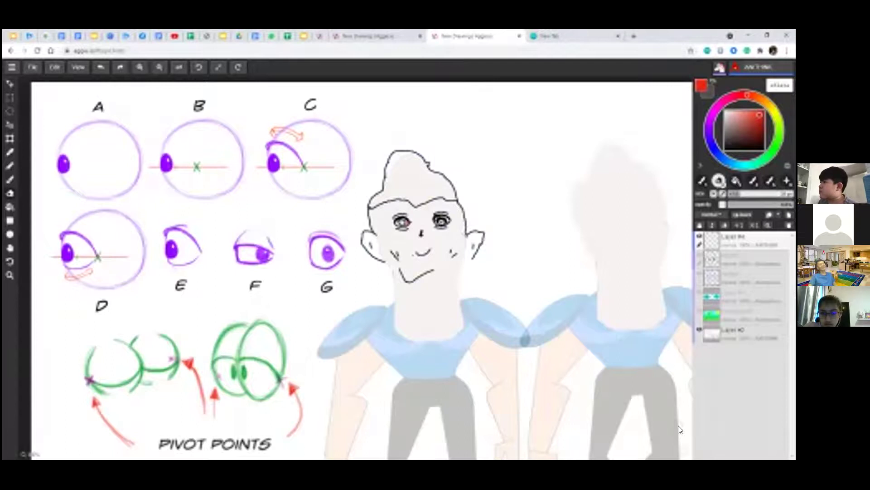
key(ctrl+y)
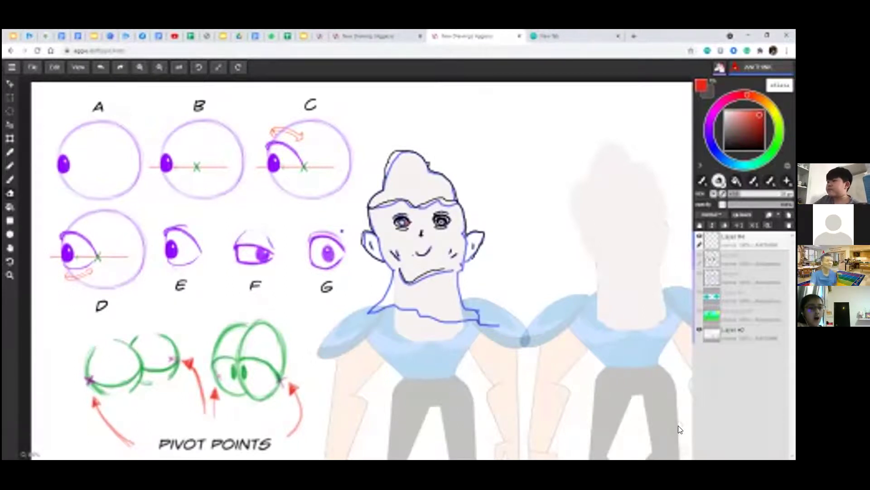
click(393, 35)
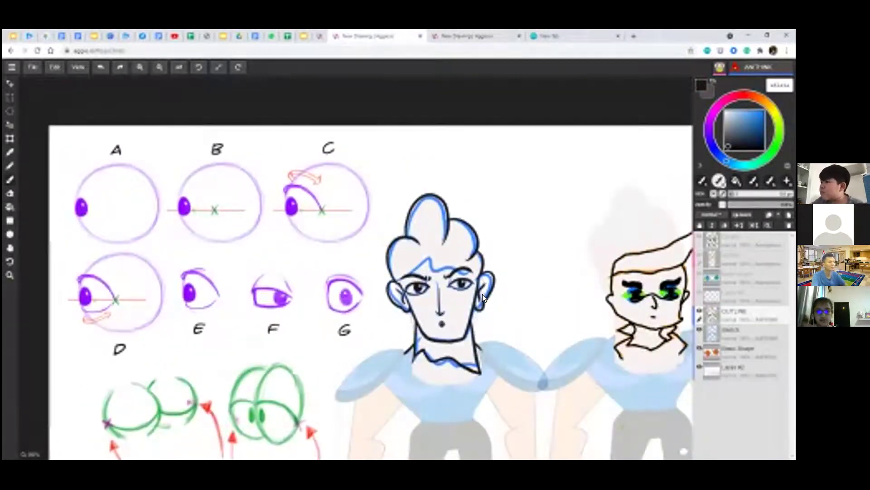
scroll(482, 295, down, 1)
scroll(488, 299, up, 2)
drag(456, 292, 388, 301)
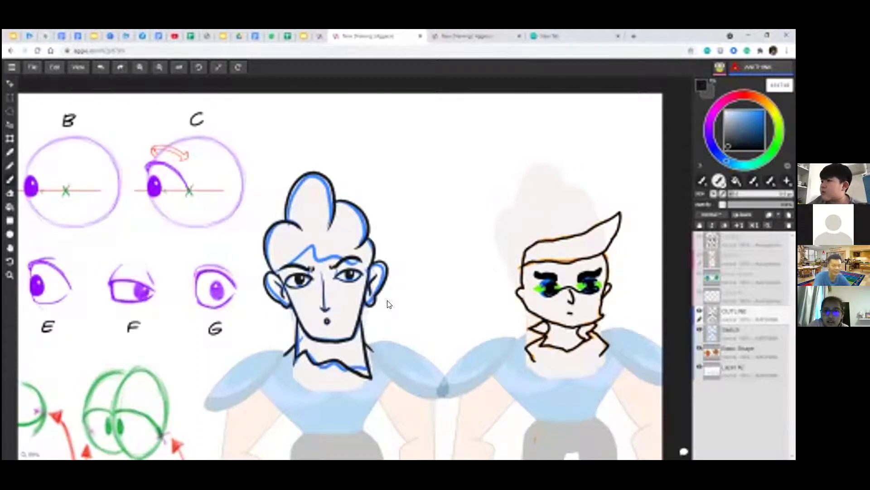
Present the Google Slides lesson page "Drawing Software (Basic Function)" full screen, and return to the first Aggie.io drawing.
click(304, 36)
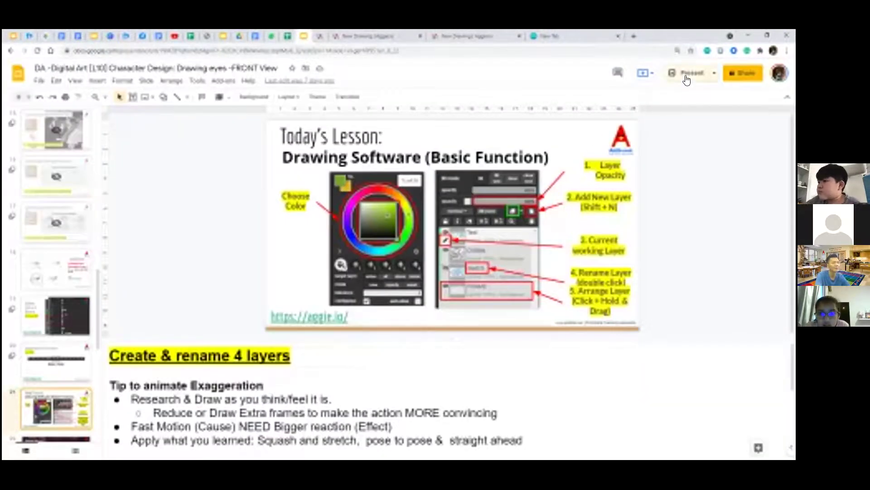
click(687, 78)
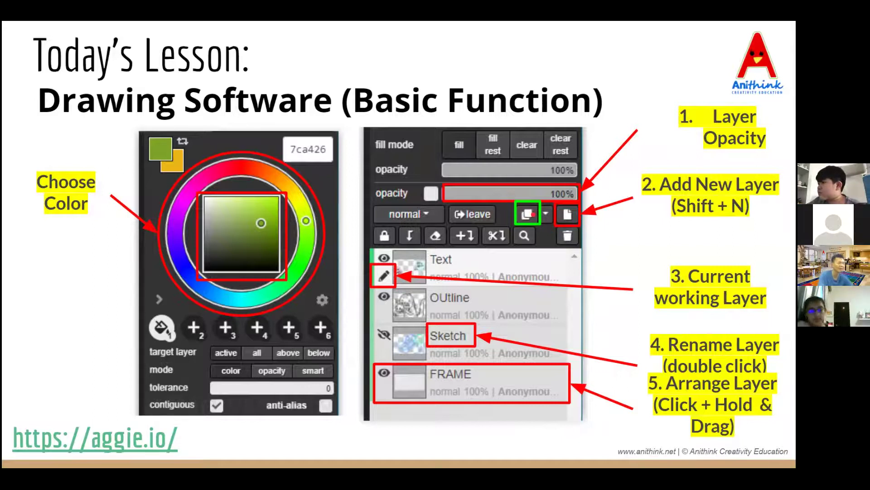
key(Escape)
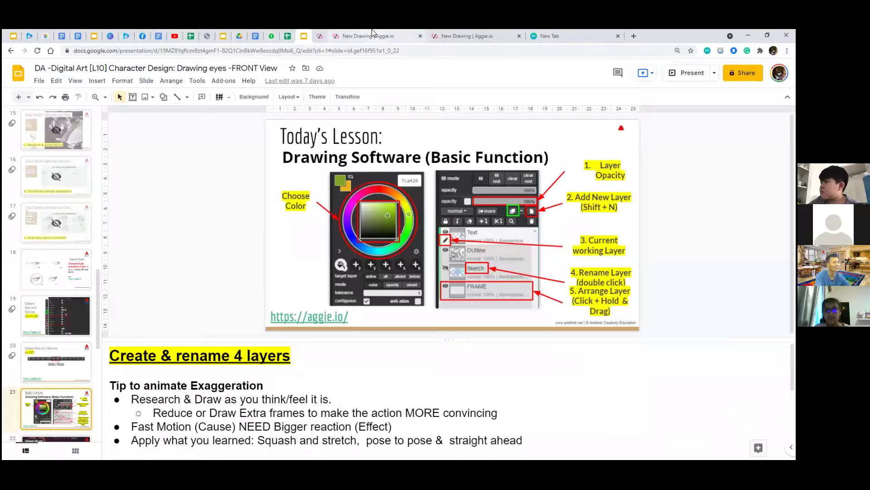
click(371, 29)
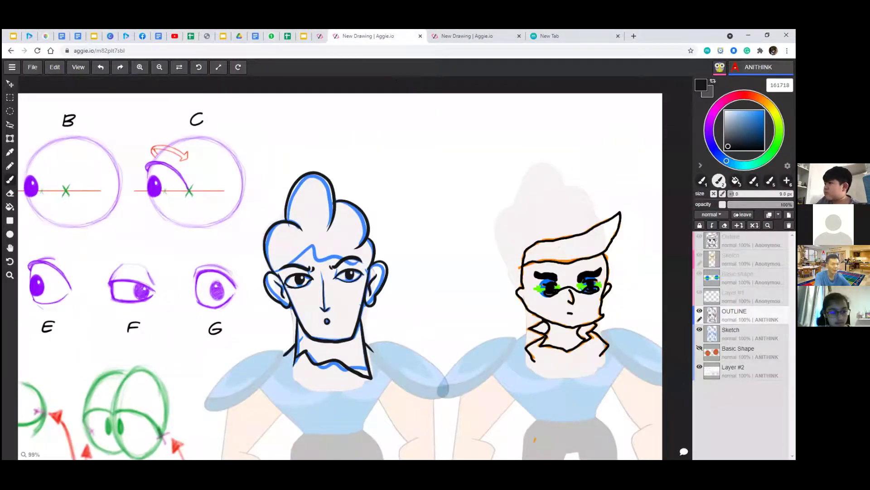
Duplicate the OUTLINE layer, rename the copy COLOR, and move it directly below OUTLINE.
click(768, 214)
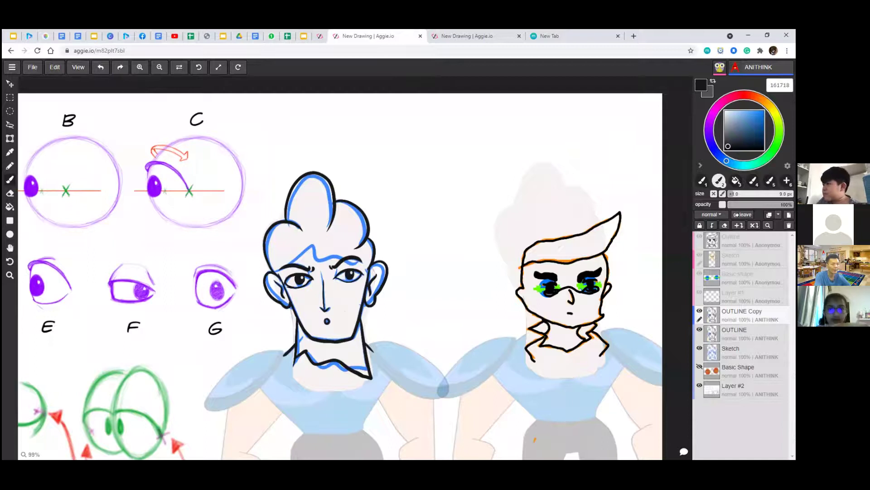
double_click(742, 311)
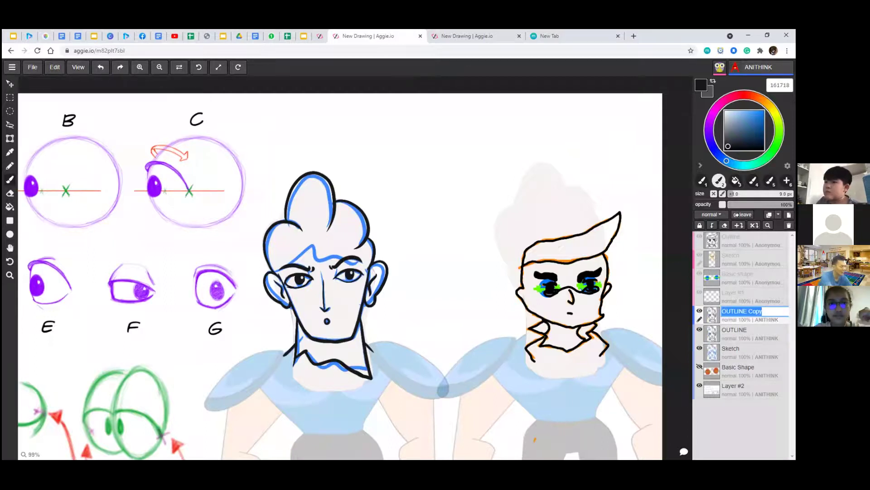
text(COLOR)
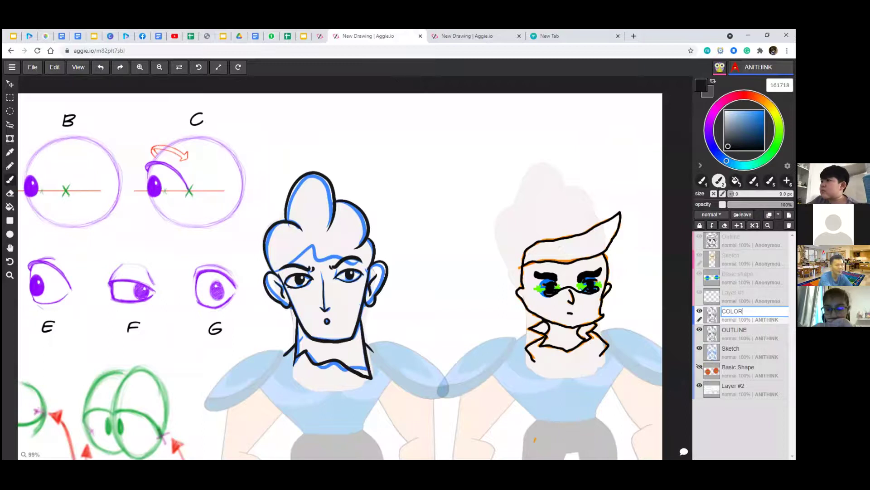
key(Return)
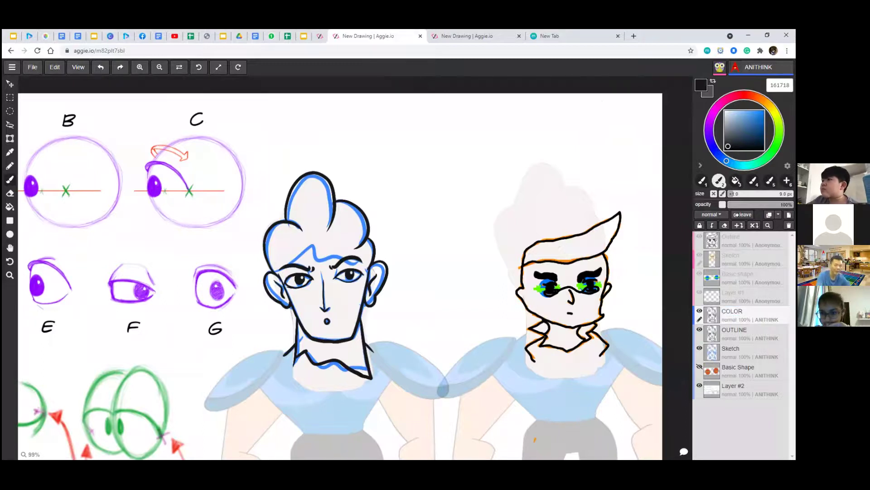
mouse_move(746, 315)
mouse_down()
mouse_move(746, 336)
mouse_move(744, 262)
mouse_move(744, 358)
mouse_move(744, 311)
mouse_move(744, 330)
mouse_up()
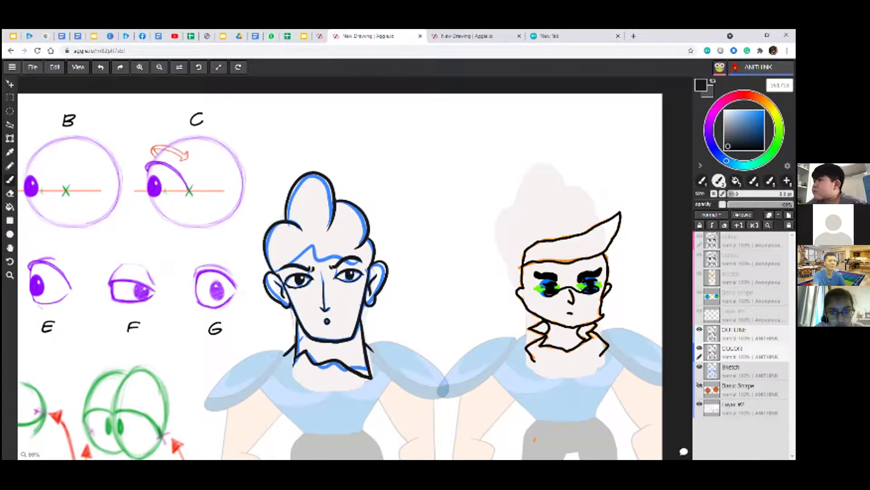
Check the second shared drawing, and try closing the student character's open neck base with a black curve in the first one.
click(483, 33)
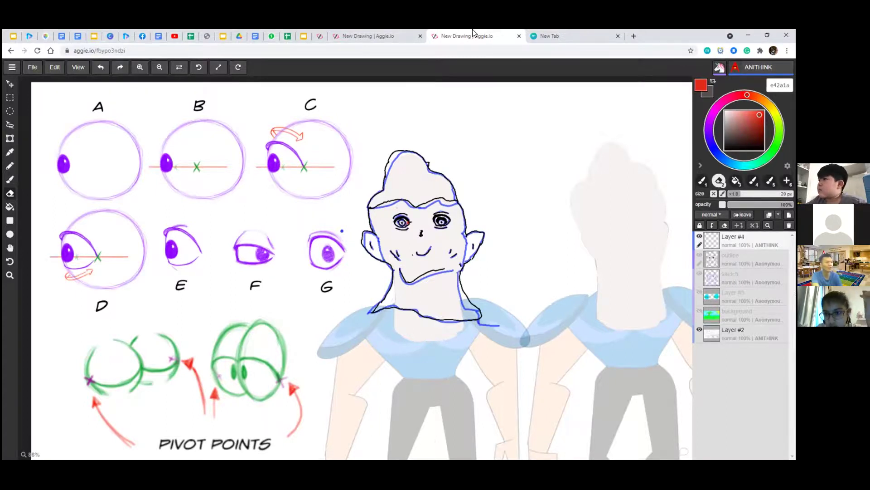
click(380, 33)
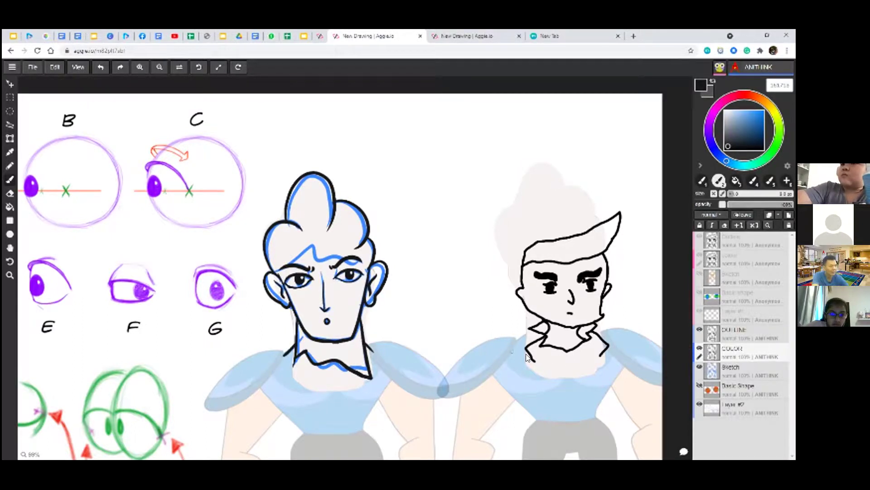
drag(527, 358, 607, 350)
key(ctrl+z)
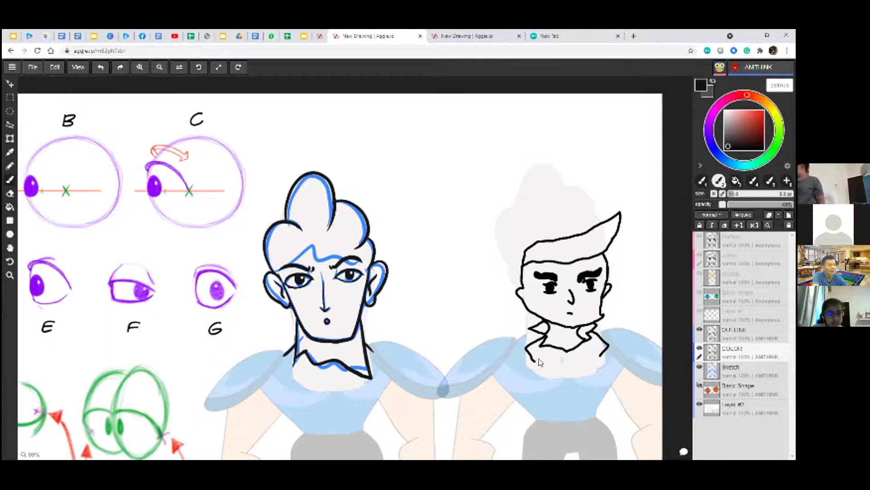
mouse_move(532, 363)
mouse_down()
mouse_move(560, 366)
mouse_move(605, 354)
mouse_up()
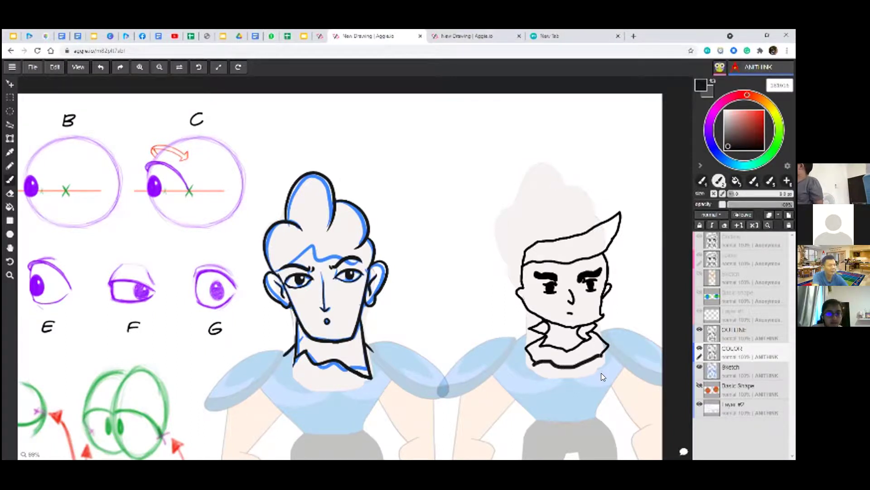
key(ctrl+z)
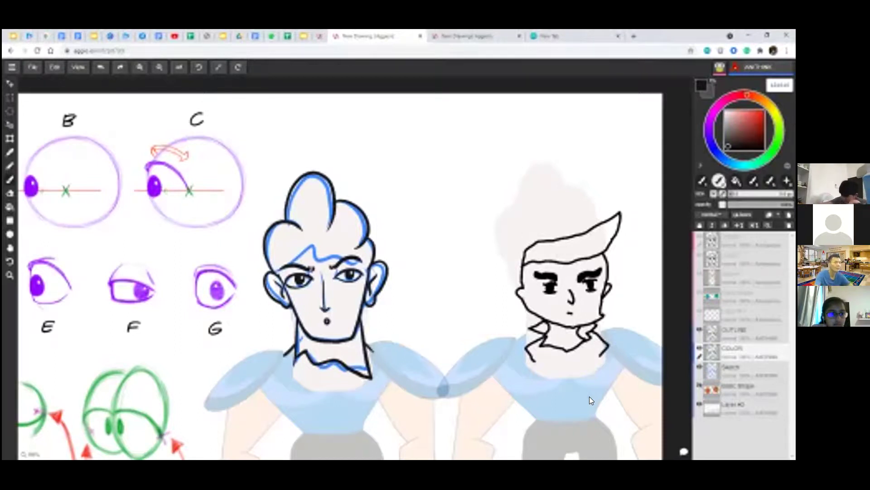
Look over the second shared drawing again, and temporarily circle the student character's lower-left neck corner in red in the first one.
click(438, 31)
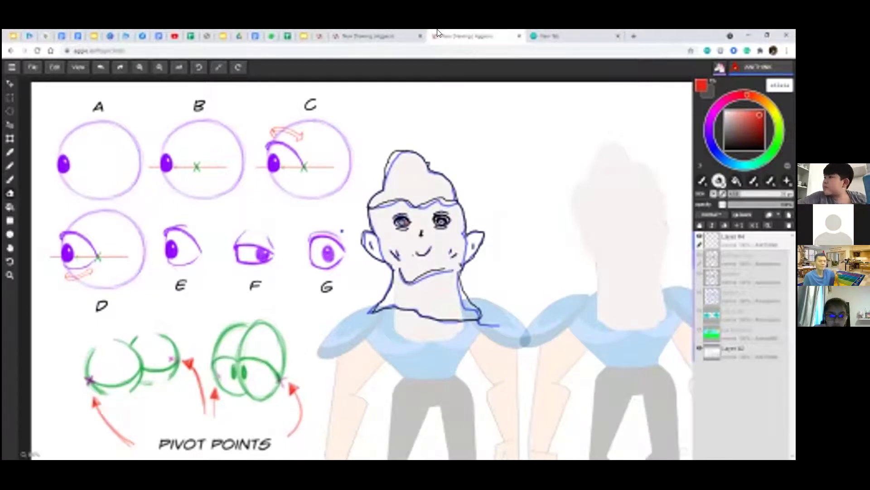
click(374, 32)
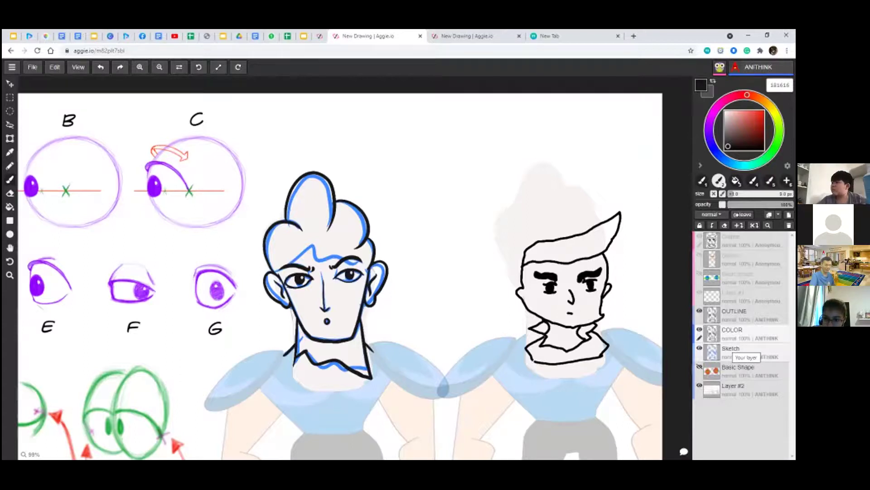
click(759, 117)
mouse_move(536, 350)
mouse_down()
mouse_move(522, 371)
mouse_move(551, 360)
mouse_move(520, 358)
mouse_up()
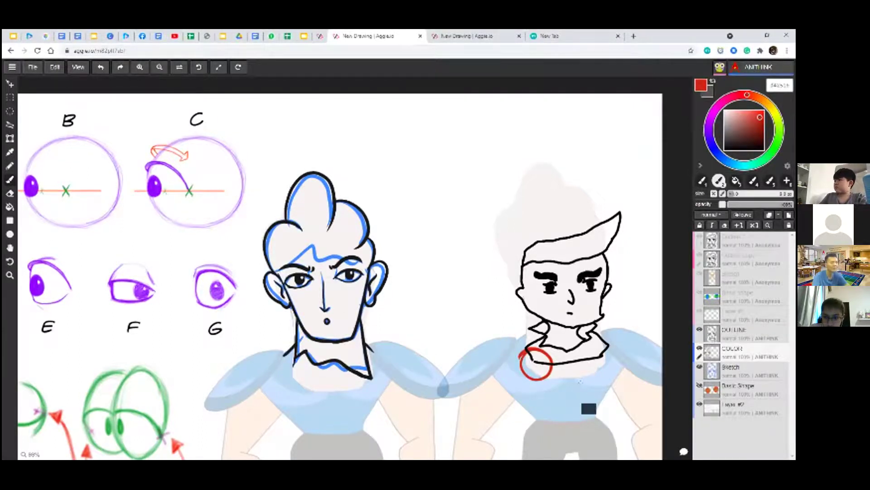
key(ctrl+z)
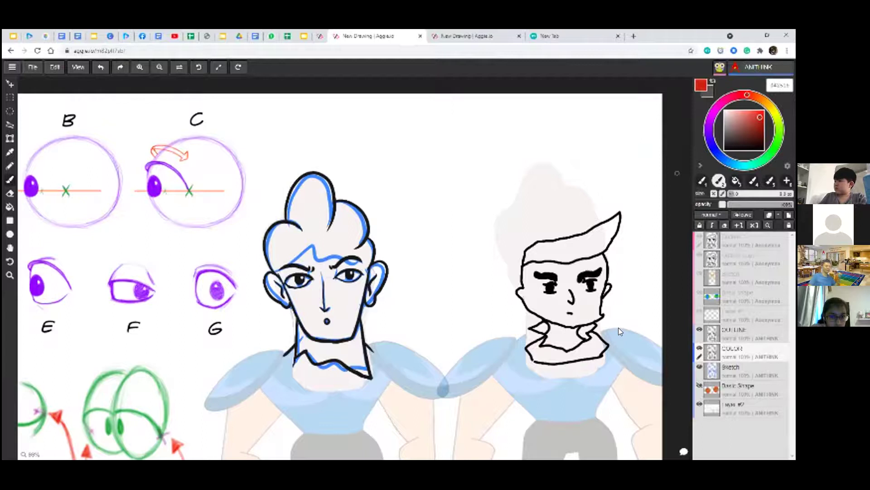
Check the second shared drawing, and fill the first one's inked character's hair, face, neck and ears with pale beige dcdac5 on COLOR.
click(466, 37)
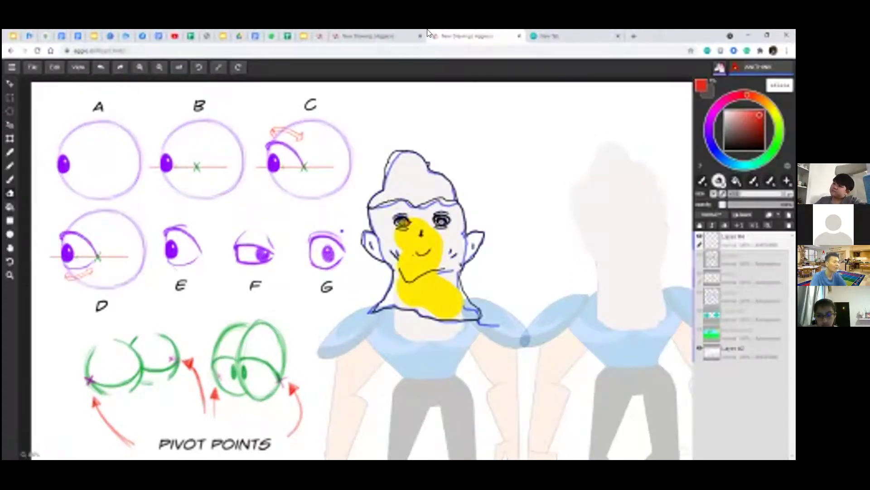
click(375, 30)
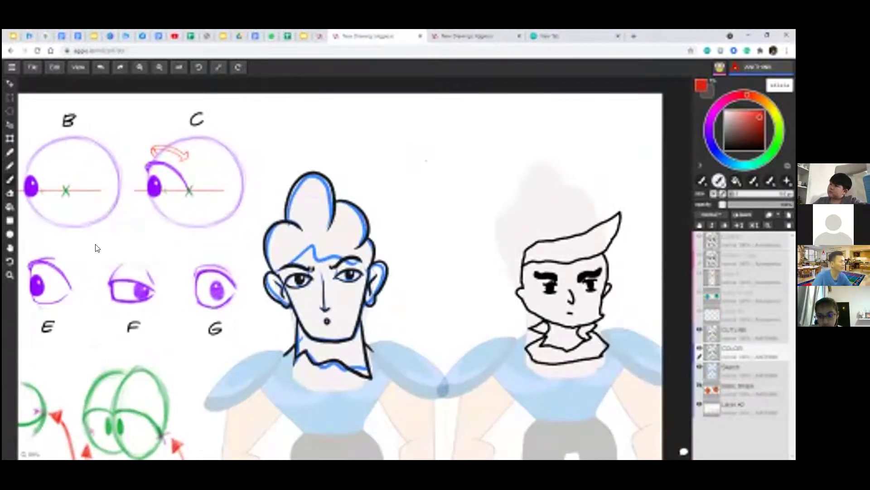
click(740, 127)
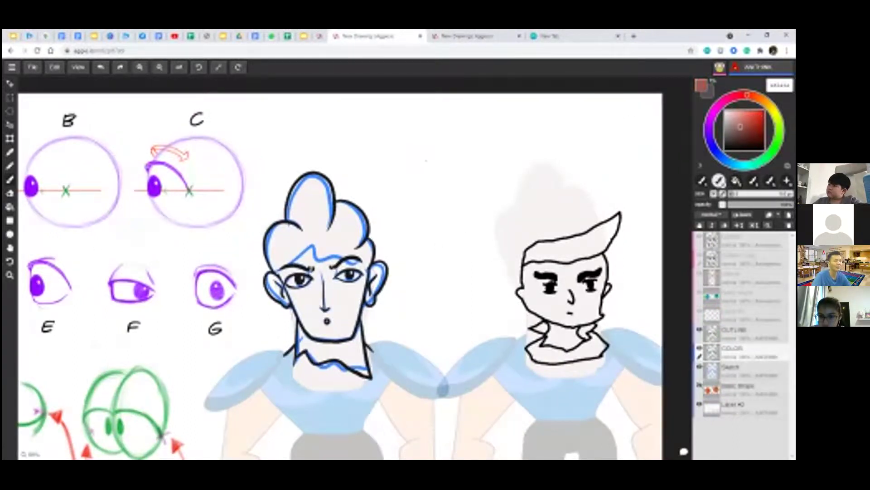
click(775, 112)
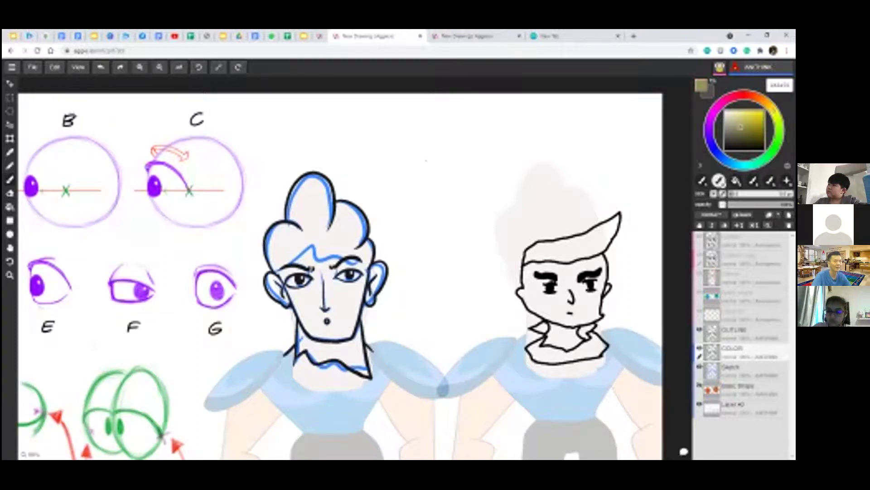
click(731, 113)
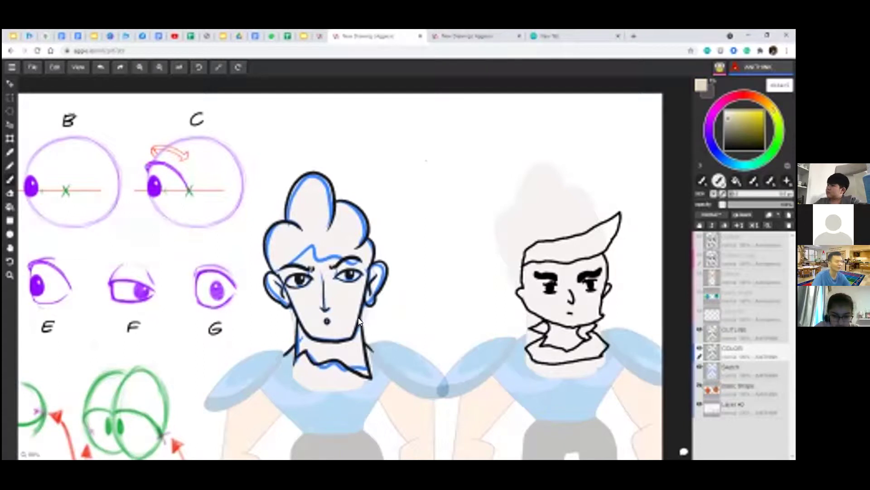
key(g)
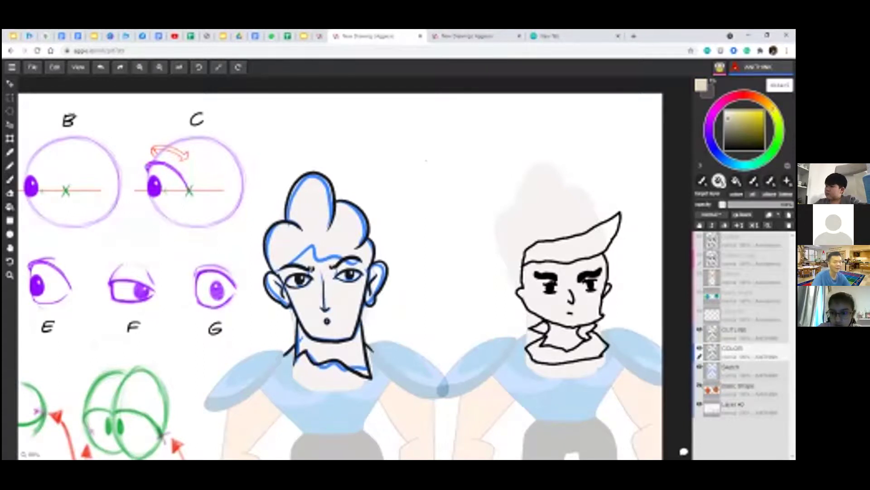
click(344, 303)
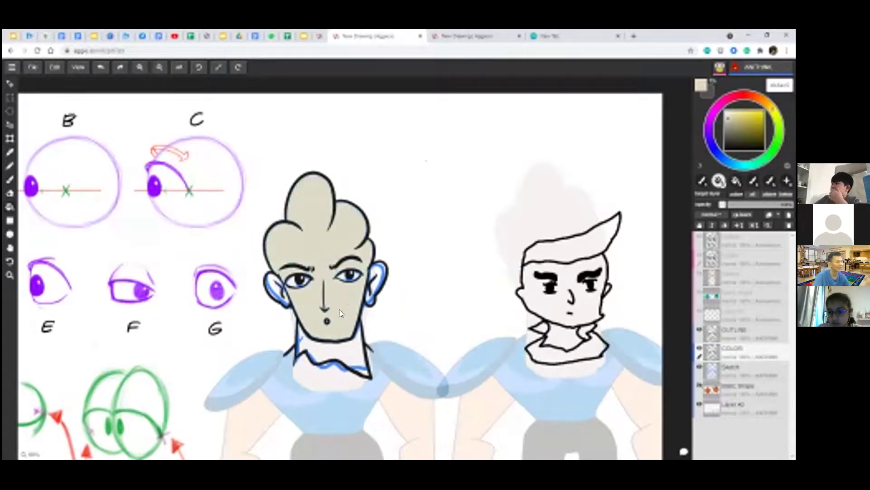
click(344, 356)
click(273, 285)
click(379, 280)
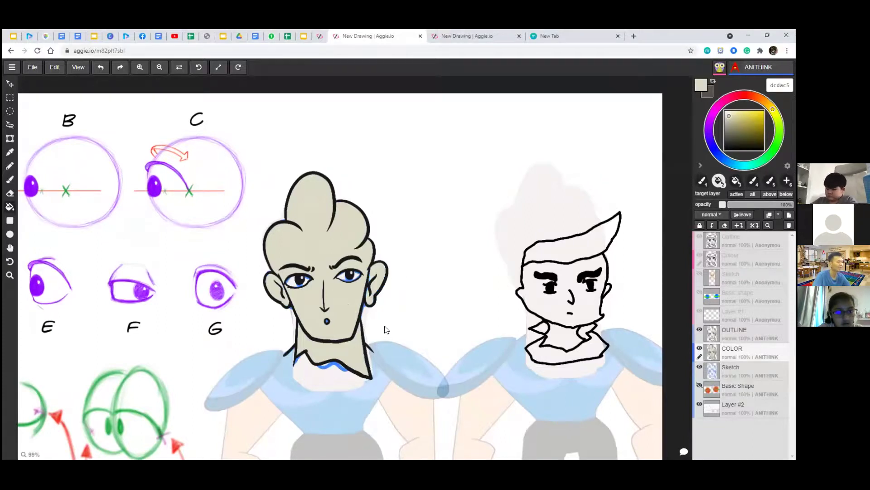
scroll(388, 326, down, 1)
scroll(388, 326, up, 1)
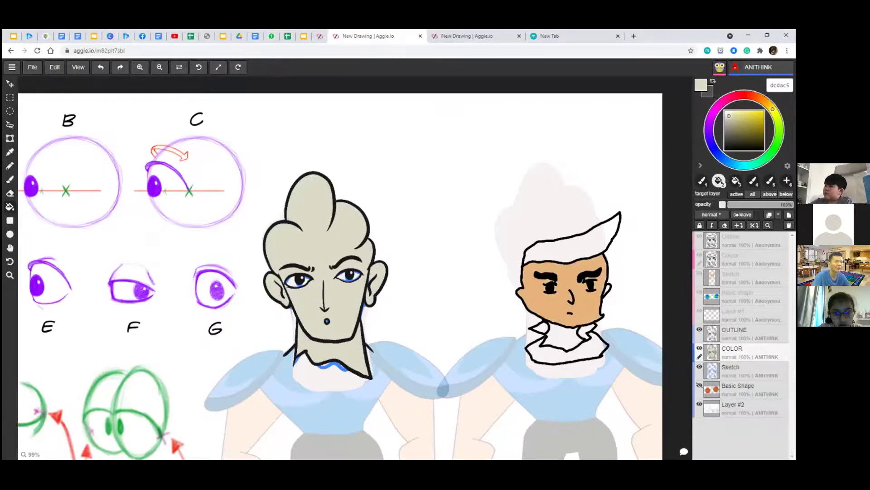
Refill the inked character's face, hair, neck and ears with pale yellow efea9c.
mouse_move(773, 109)
mouse_down()
mouse_move(768, 103)
mouse_move(774, 110)
mouse_up()
click(735, 114)
click(738, 113)
click(304, 307)
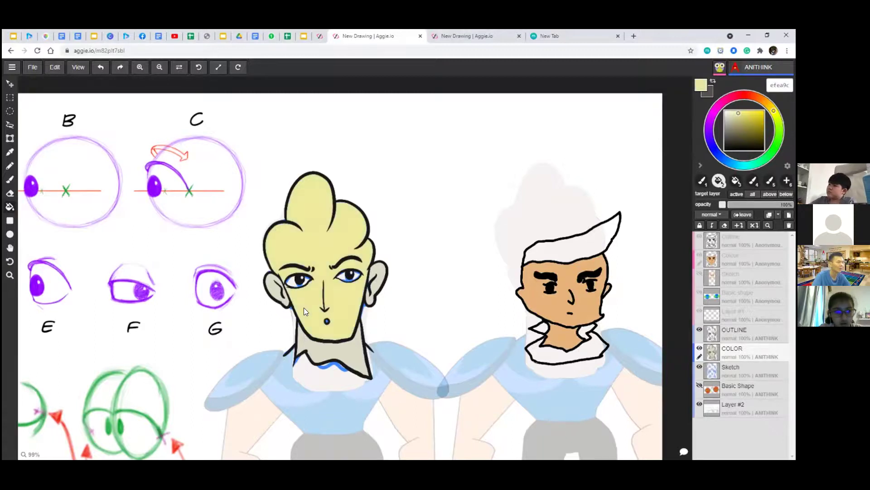
click(349, 350)
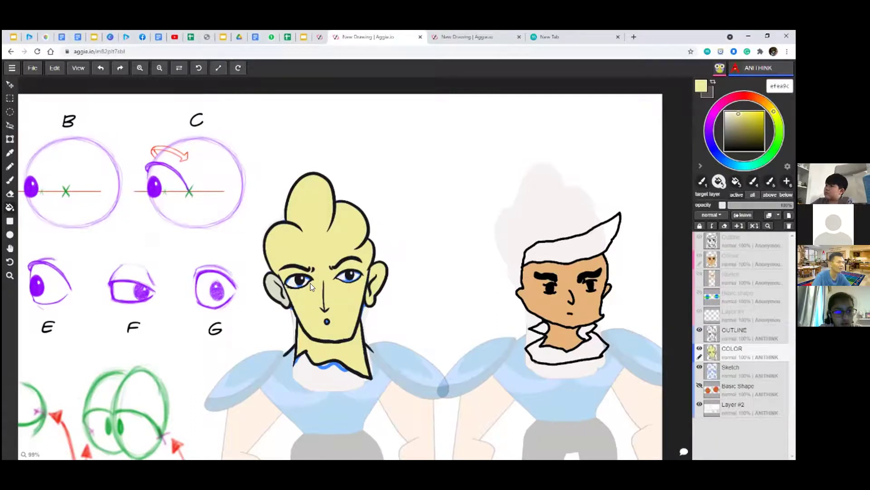
scroll(310, 283, down, 5)
scroll(348, 286, up, 2)
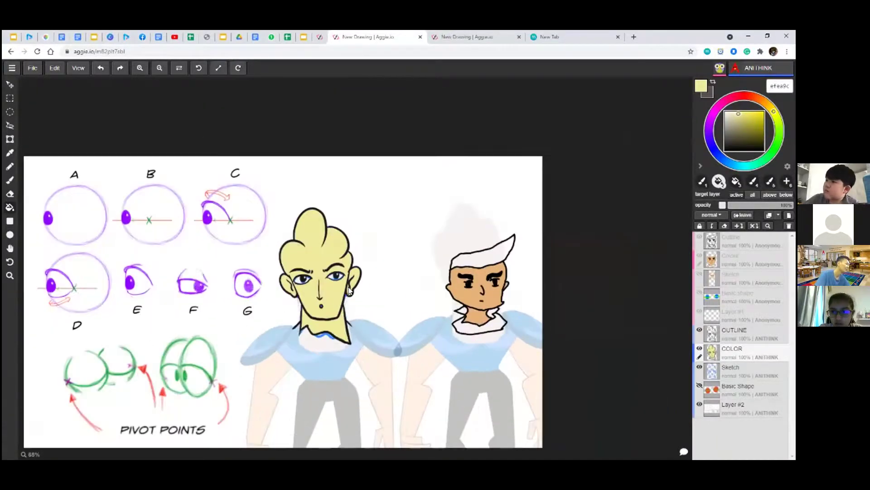
Brush an orange e77a35 hairline with pointed locks across the inked character's forehead on the COLOR layer.
scroll(348, 287, up, 5)
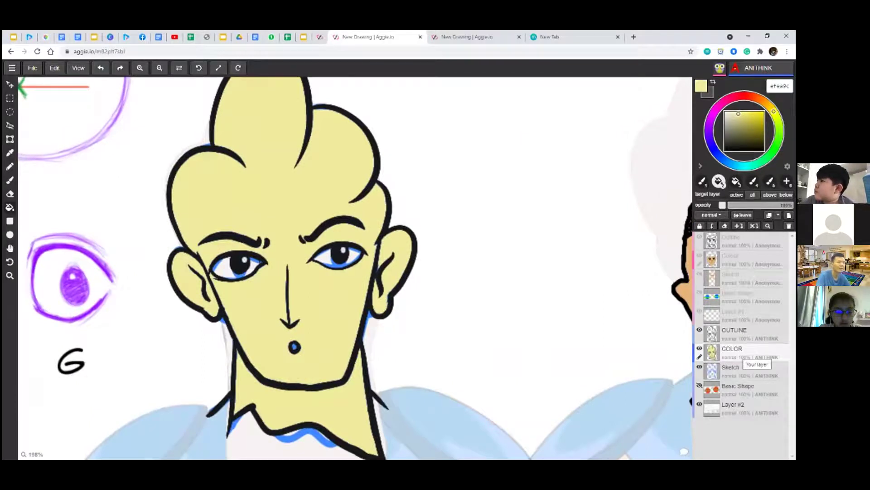
drag(774, 111, 757, 98)
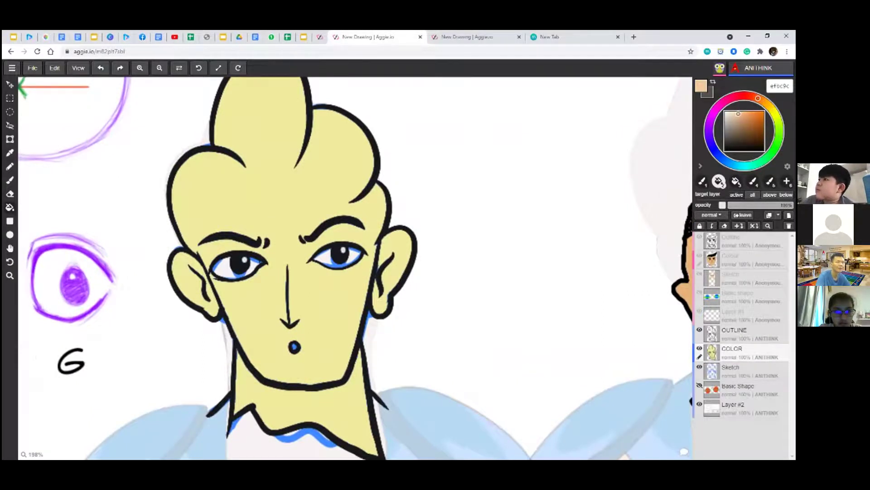
click(755, 114)
key(b)
mouse_move(200, 252)
mouse_down()
mouse_move(245, 218)
mouse_move(271, 233)
mouse_move(319, 224)
mouse_move(379, 243)
mouse_up()
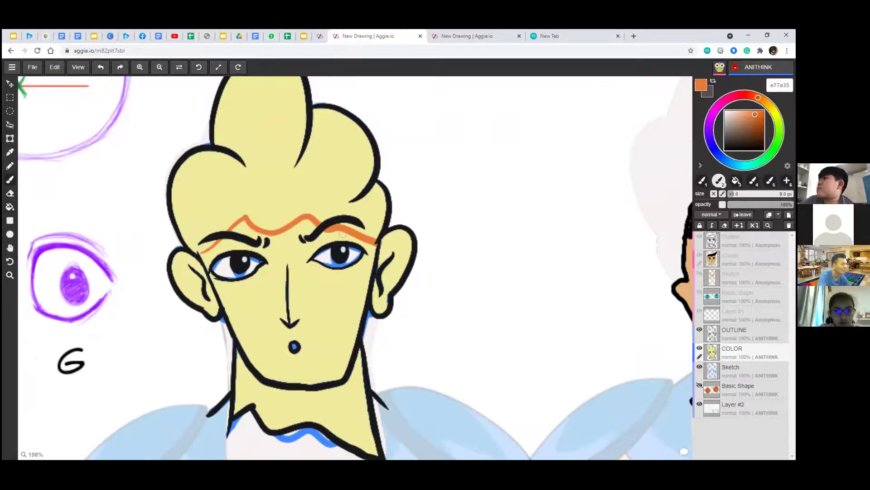
key(ctrl+z)
mouse_move(195, 249)
mouse_down()
mouse_move(228, 215)
mouse_move(274, 237)
mouse_move(308, 193)
mouse_up()
mouse_move(300, 232)
mouse_down()
mouse_move(322, 232)
mouse_move(342, 209)
mouse_move(330, 227)
mouse_move(386, 237)
mouse_up()
key(ctrl+z)
key(ctrl+z)
mouse_move(329, 228)
mouse_down()
mouse_move(352, 239)
mouse_move(382, 229)
mouse_up()
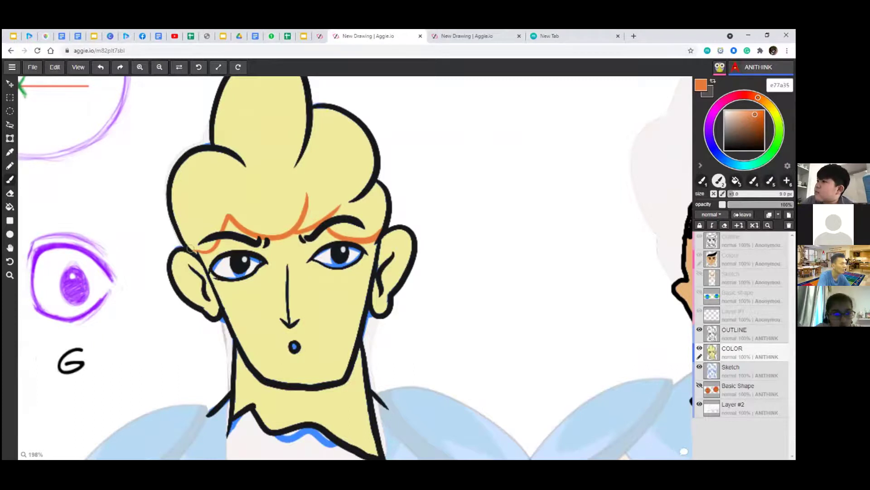
Fill the inked character's hair above the hairline with the same orange e77a35.
key(g)
click(200, 193)
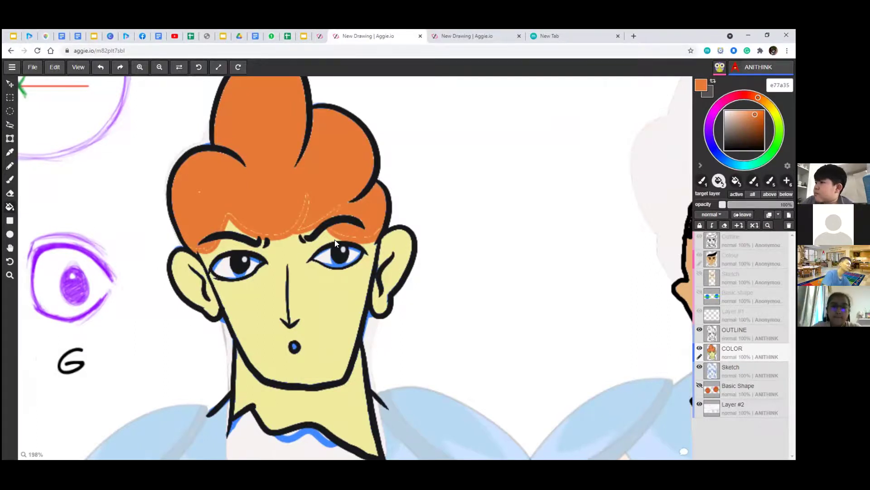
scroll(335, 240, down, 5)
scroll(331, 242, up, 5)
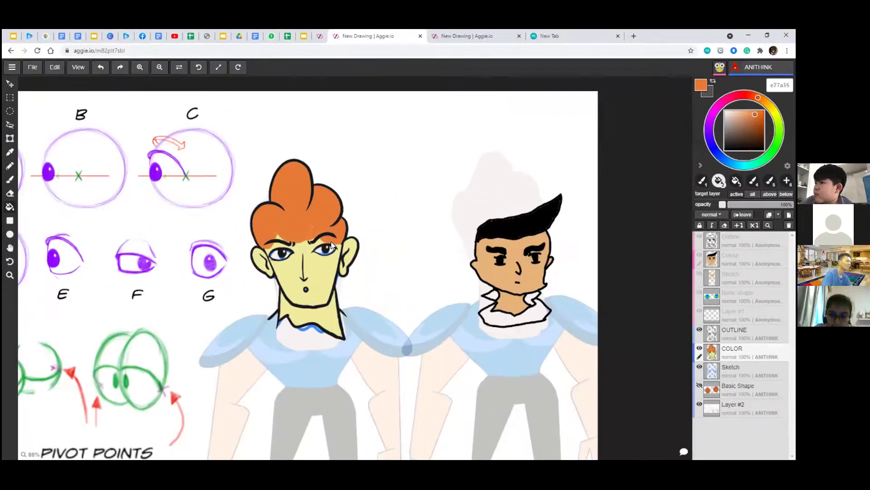
Brush dark brown 914515 strand lines upward from the hairline at the fringe's middle, right and left.
drag(159, 310, 298, 314)
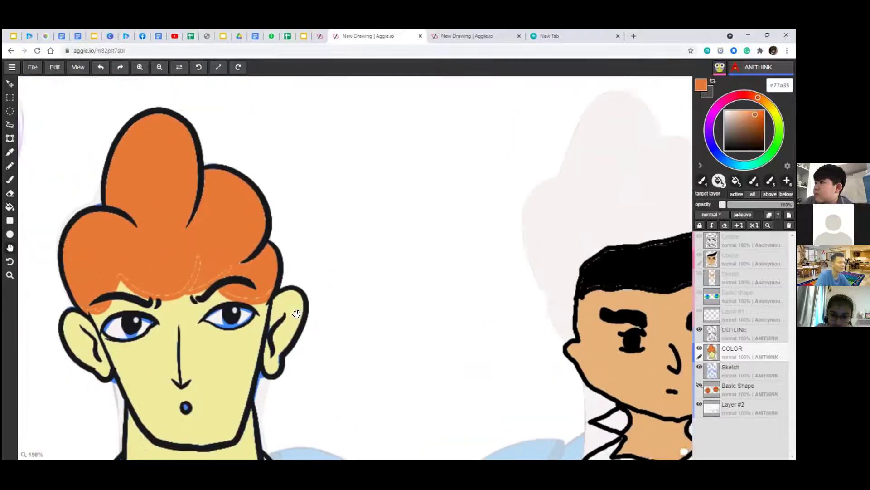
key(b)
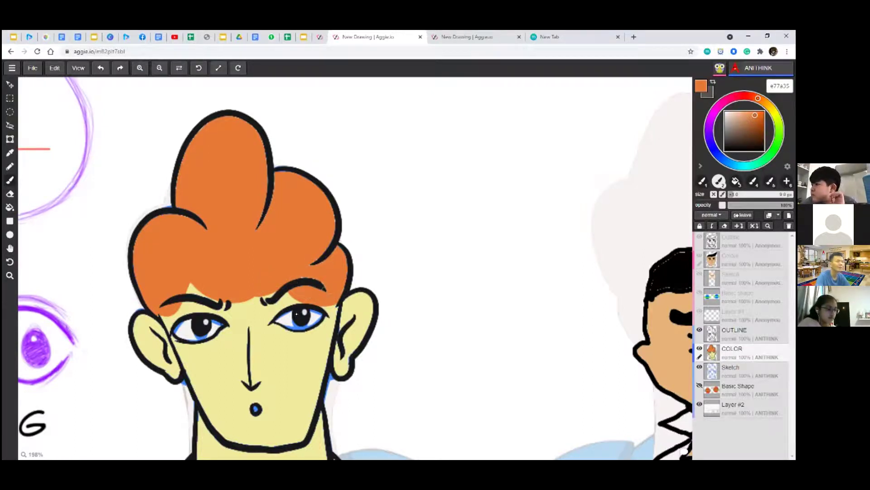
click(758, 128)
mouse_move(233, 300)
mouse_down()
mouse_move(258, 289)
mouse_move(267, 267)
mouse_up()
key(ctrl+z)
drag(216, 297, 264, 256)
drag(257, 296, 297, 252)
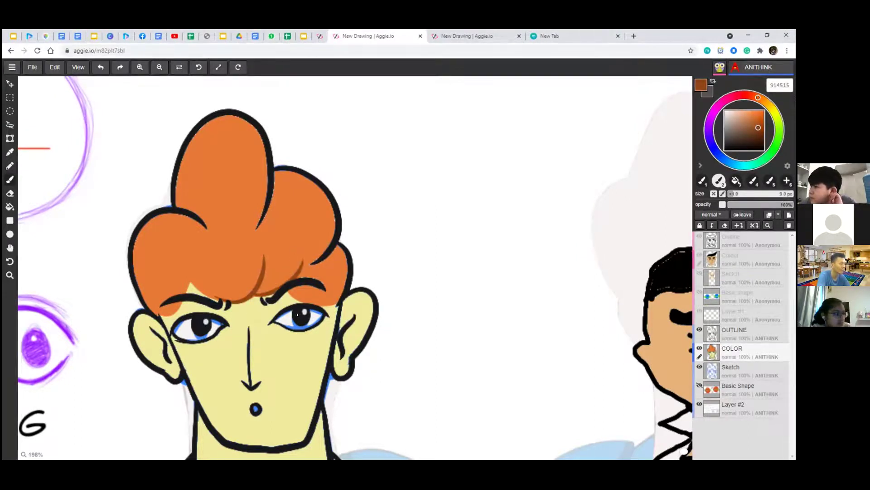
drag(178, 309, 192, 241)
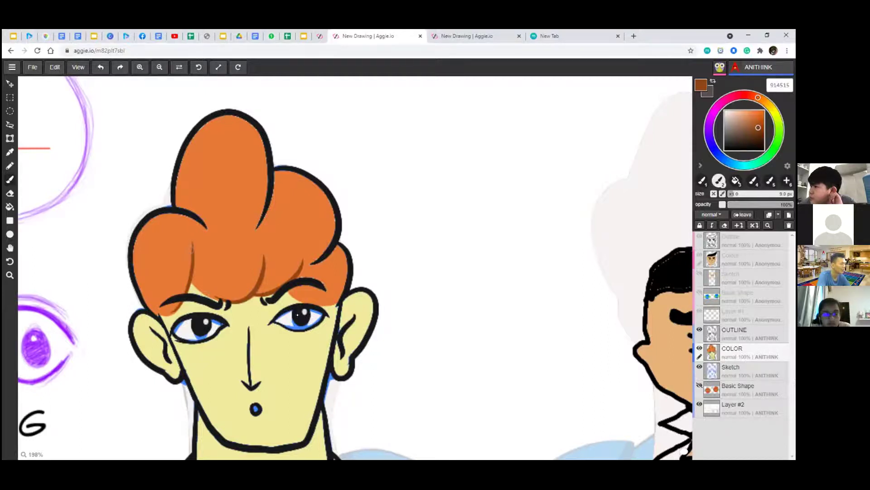
key(ctrl+z)
key(ctrl+y)
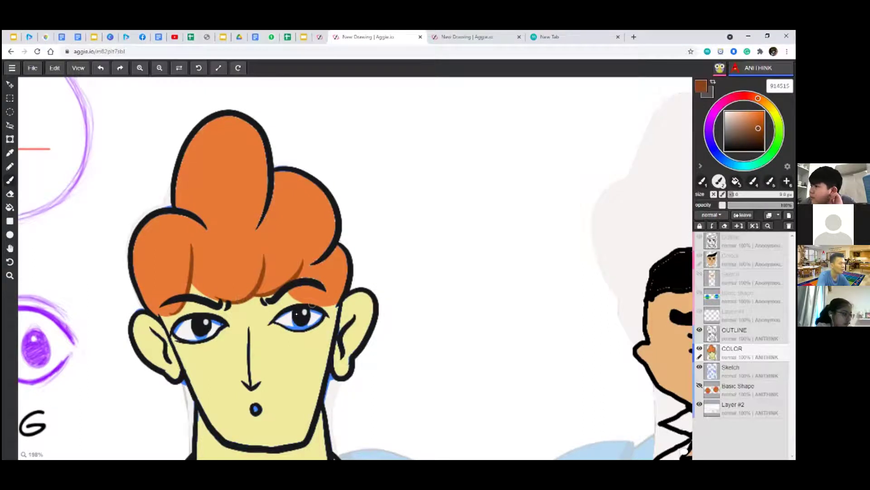
Draw a brown curly stray hair out of the upper-right hair lobe, and try others on the lower-right and left edges.
drag(320, 200, 369, 175)
drag(343, 267, 378, 259)
key(ctrl+z)
mouse_move(135, 223)
mouse_down()
mouse_move(111, 214)
mouse_move(115, 231)
mouse_up()
key(ctrl+z)
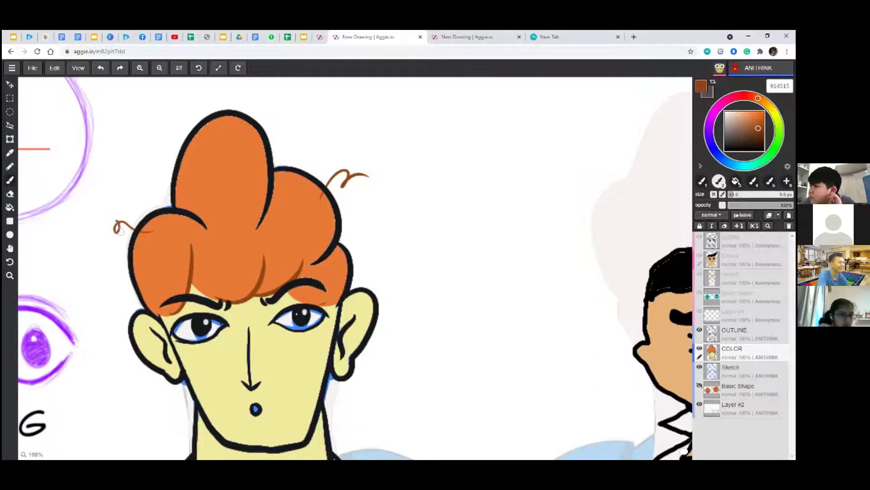
key(ctrl+z)
Add brown stray hairs on the hair's left edge, crown and right edge, plus short strands across the fringe.
drag(144, 259, 108, 282)
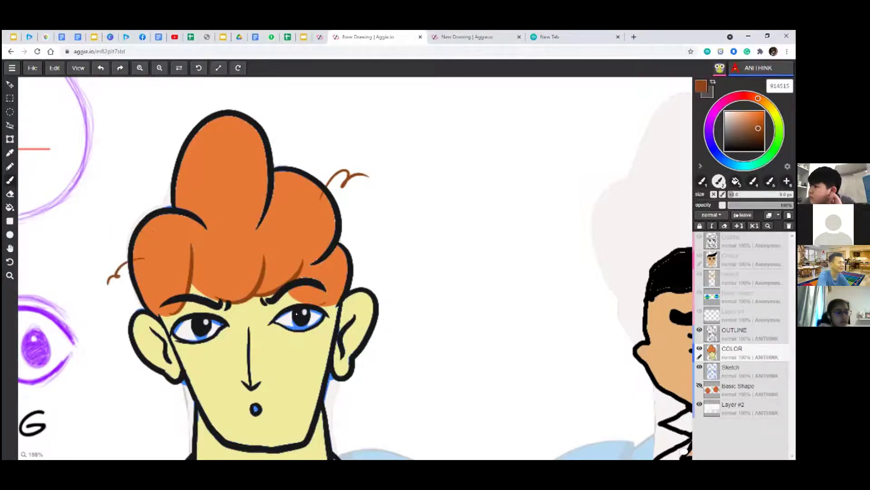
mouse_move(184, 146)
mouse_down()
mouse_move(169, 136)
mouse_move(161, 151)
mouse_up()
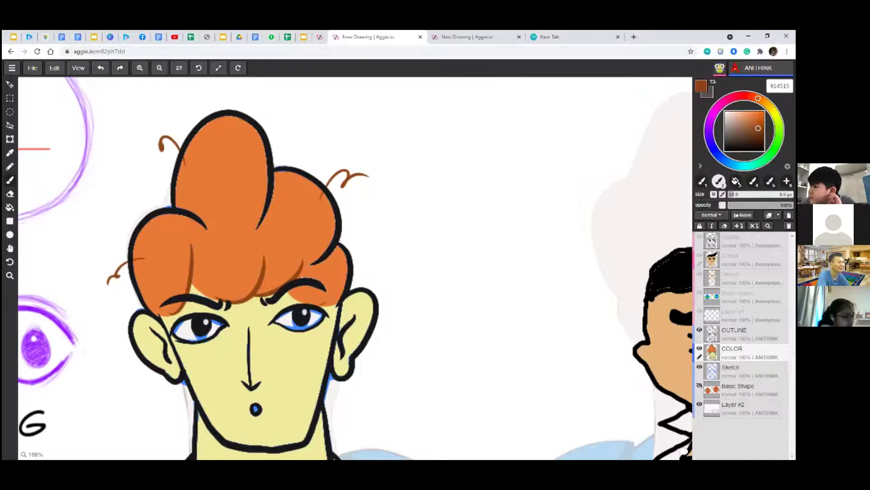
key(ctrl+z)
mouse_move(243, 134)
mouse_down()
mouse_move(254, 116)
mouse_move(271, 115)
mouse_up()
drag(333, 227, 347, 226)
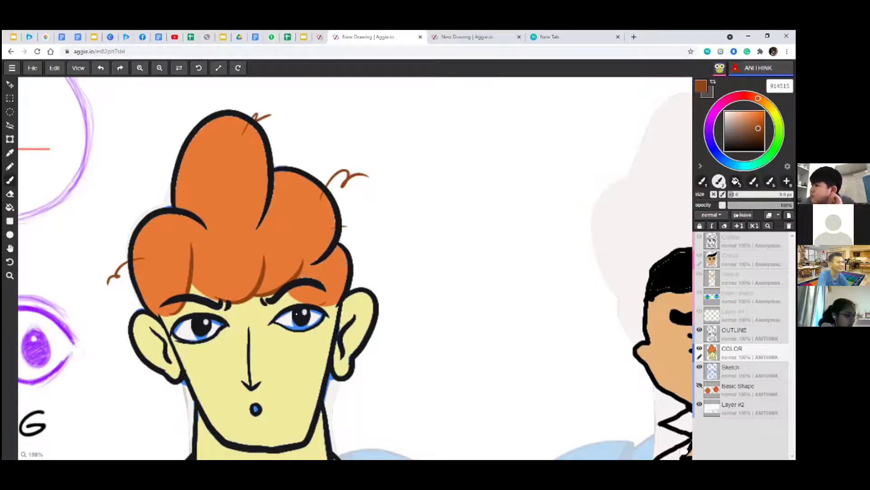
drag(344, 270, 355, 256)
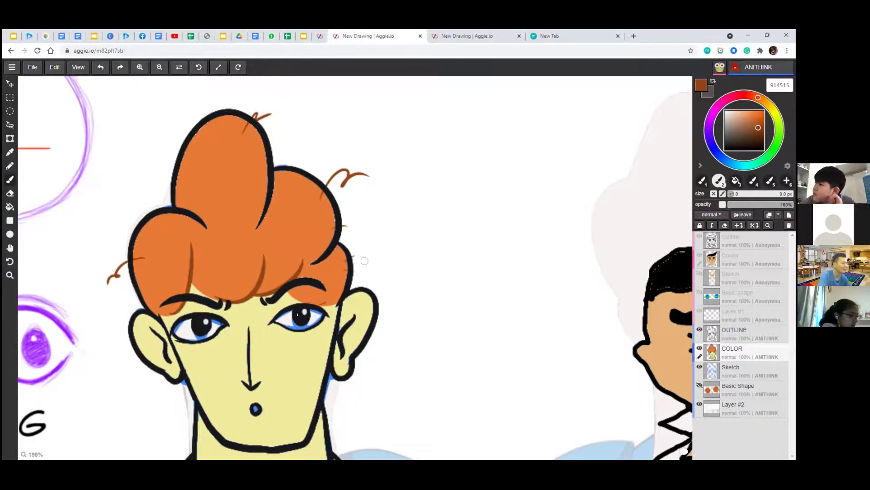
drag(236, 271, 239, 279)
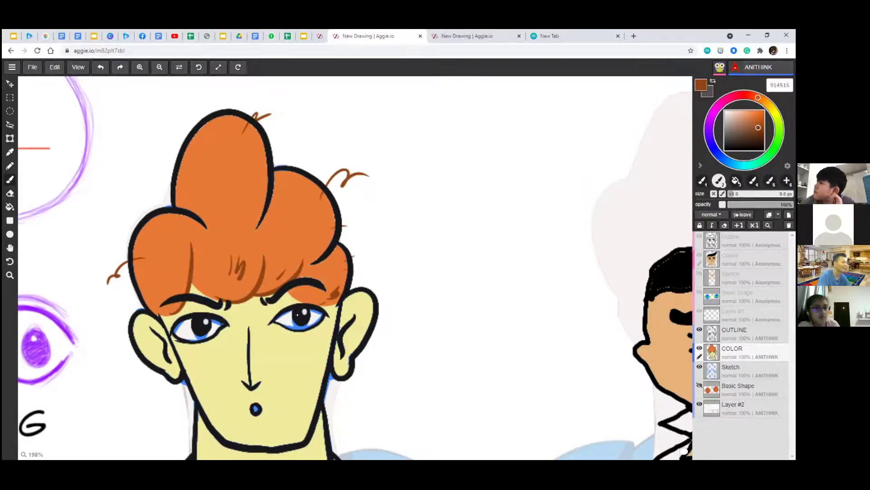
Choose warm grey 6e6560, and add a new layer at the top of the layer stack for the student character's hair.
scroll(316, 295, down, 5)
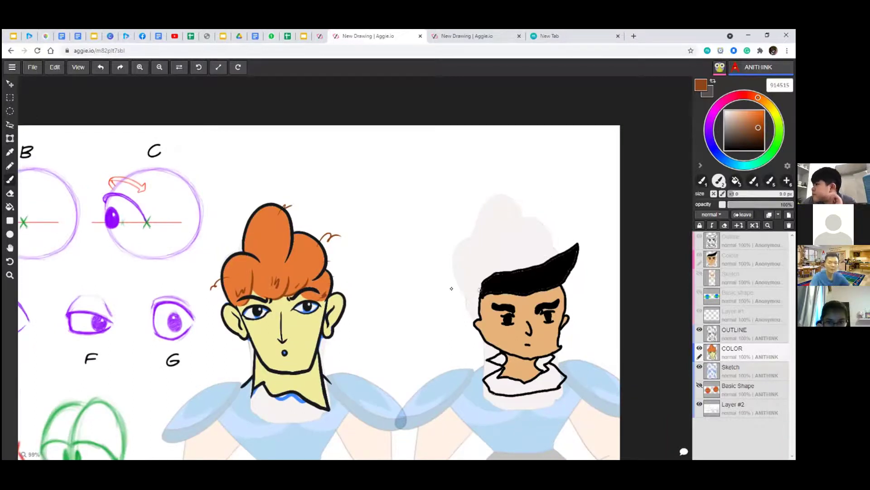
click(729, 133)
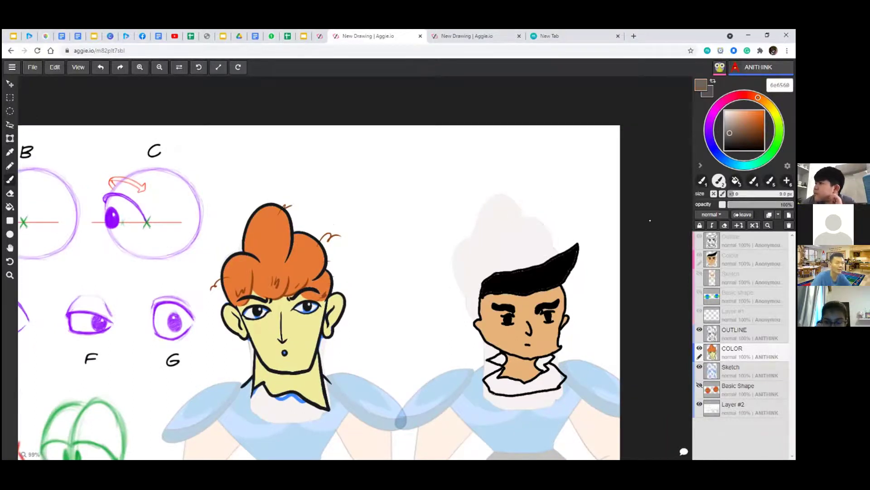
scroll(535, 303, up, 3)
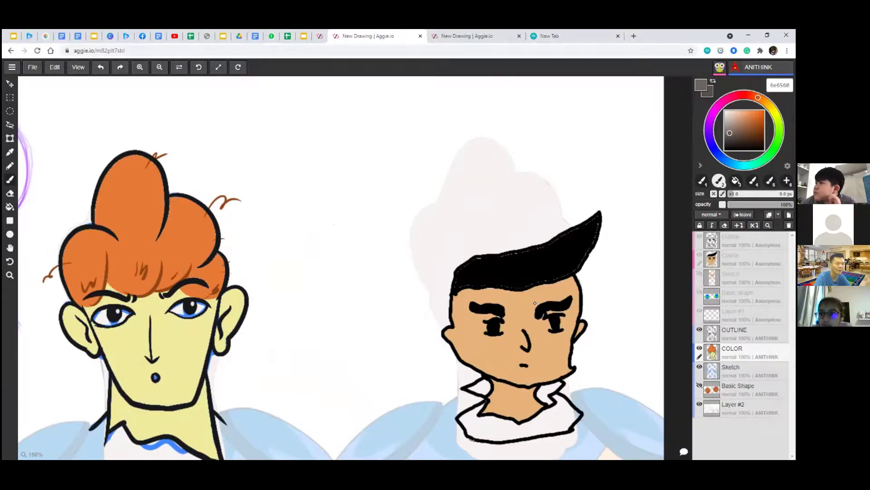
click(789, 215)
drag(744, 352, 751, 294)
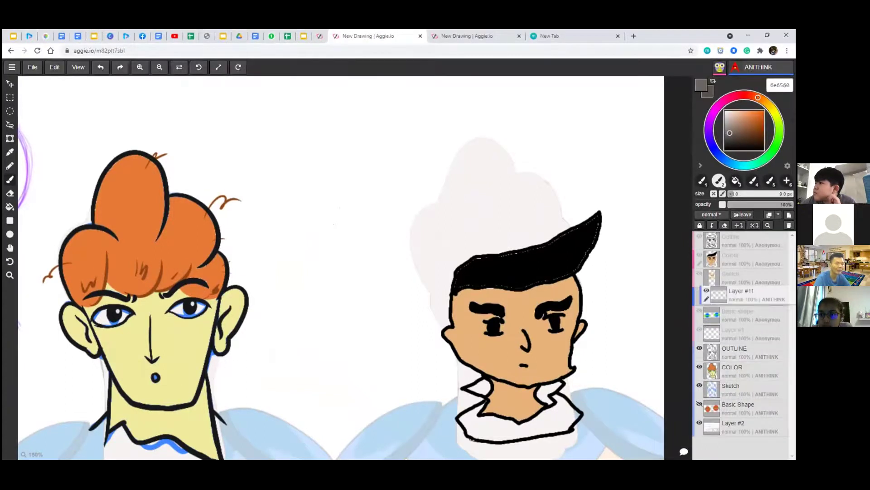
Try scribbling grey highlight strokes on the student character's black hair, and undo them.
mouse_move(541, 258)
mouse_down()
mouse_move(576, 246)
mouse_move(580, 255)
mouse_up()
drag(527, 274, 568, 277)
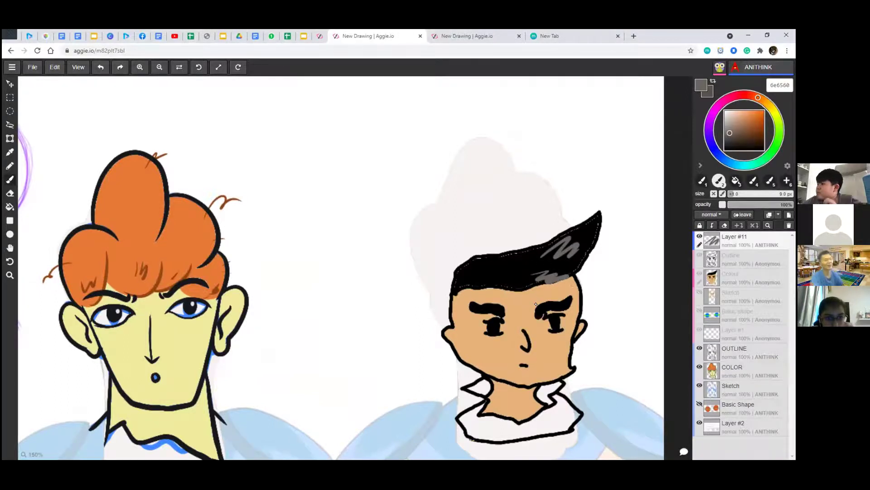
key(ctrl+z)
key(ctrl+z)
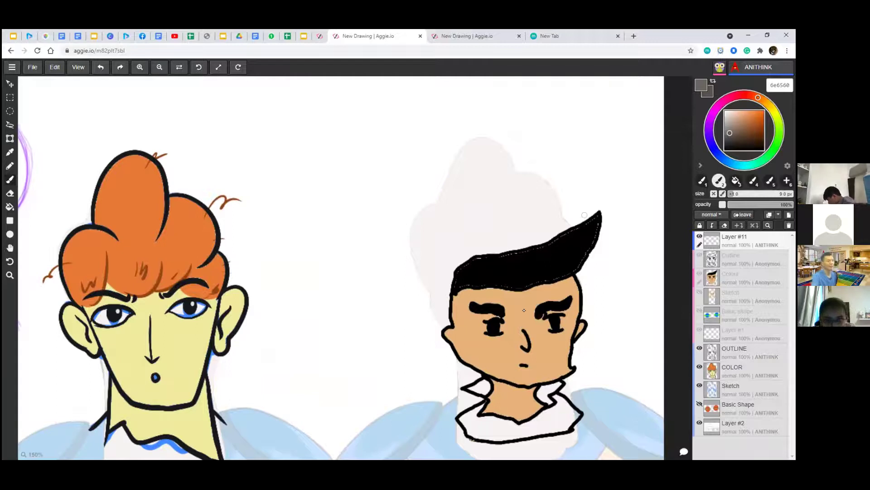
Choose pale grey e7e1dd and try a highlight dot in the student character's eye.
drag(730, 133, 726, 115)
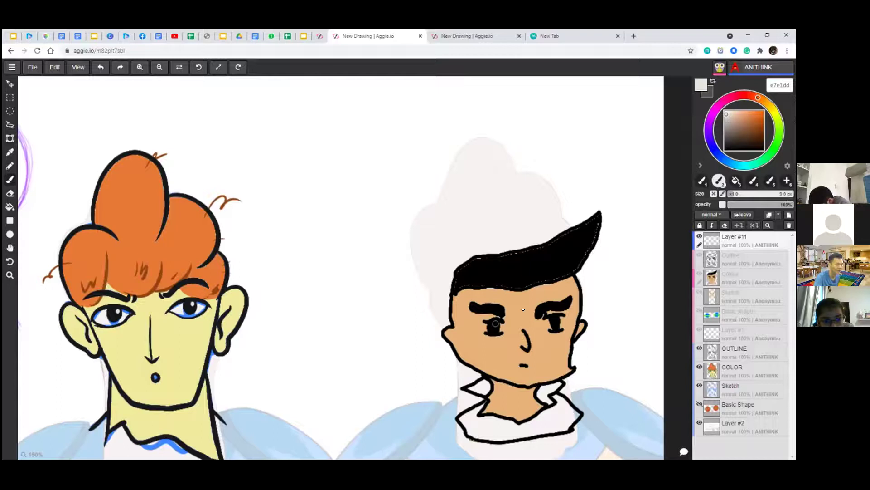
click(558, 320)
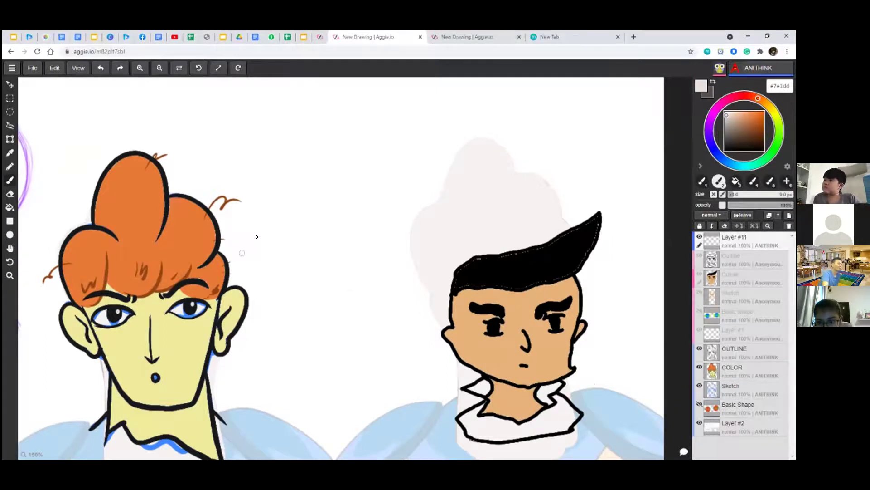
Choose yellow fff538 and fill the whites of both eyes of the orange-haired character on the COLOR layer.
scroll(256, 236, down, 3)
scroll(261, 236, down, 2)
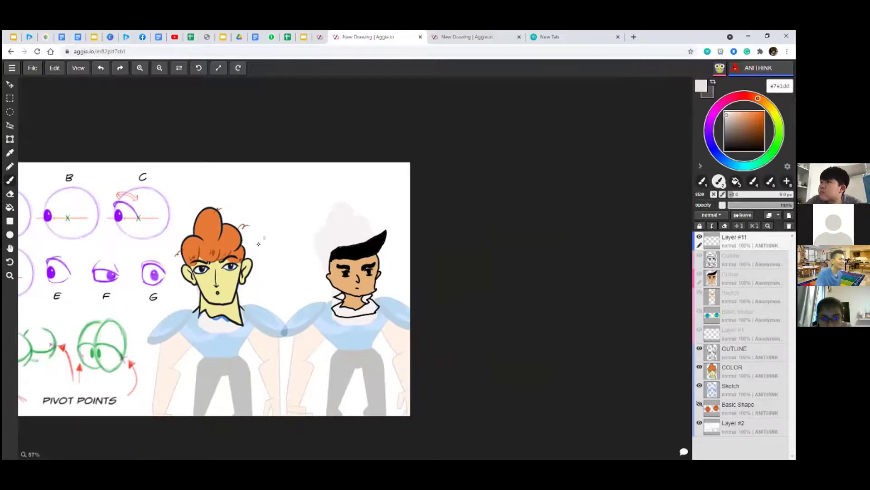
scroll(264, 236, up, 1)
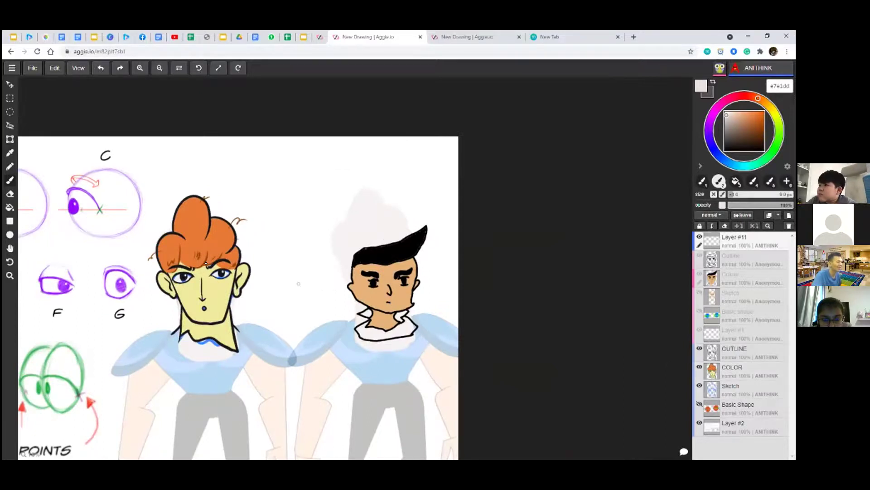
scroll(322, 288, up, 4)
drag(564, 150, 580, 144)
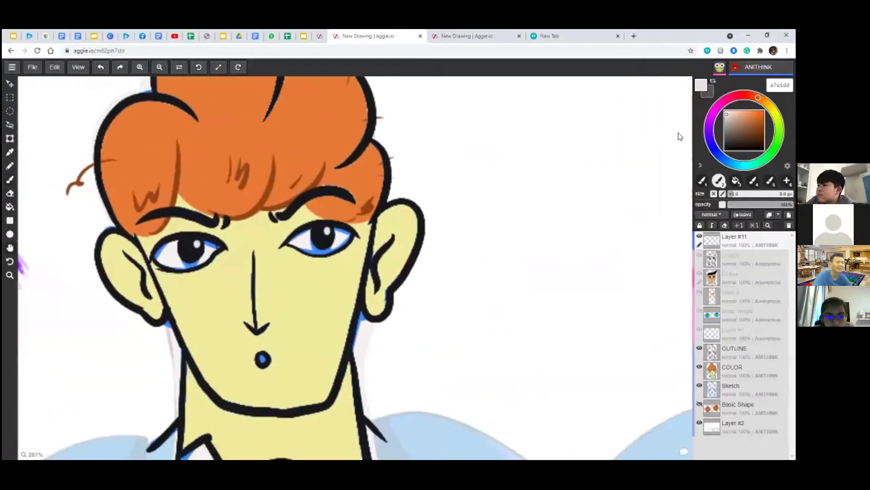
mouse_move(744, 113)
mouse_down()
mouse_move(774, 111)
mouse_move(755, 111)
mouse_up()
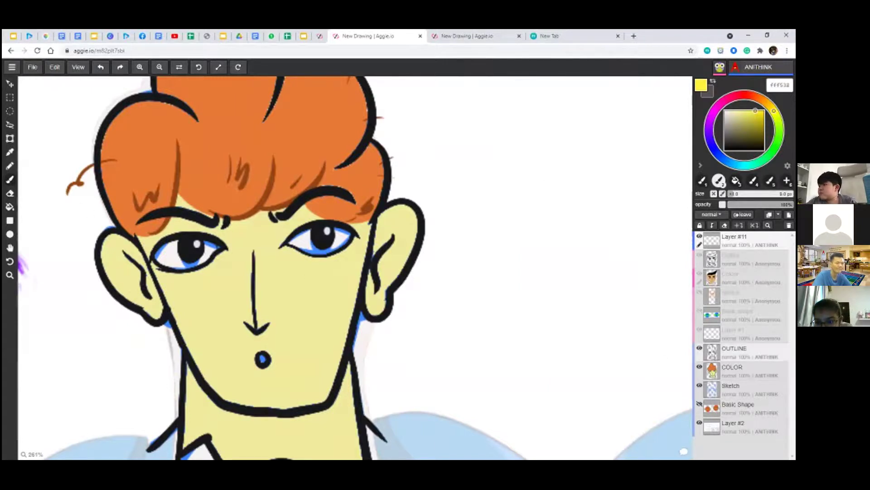
click(743, 369)
key(g)
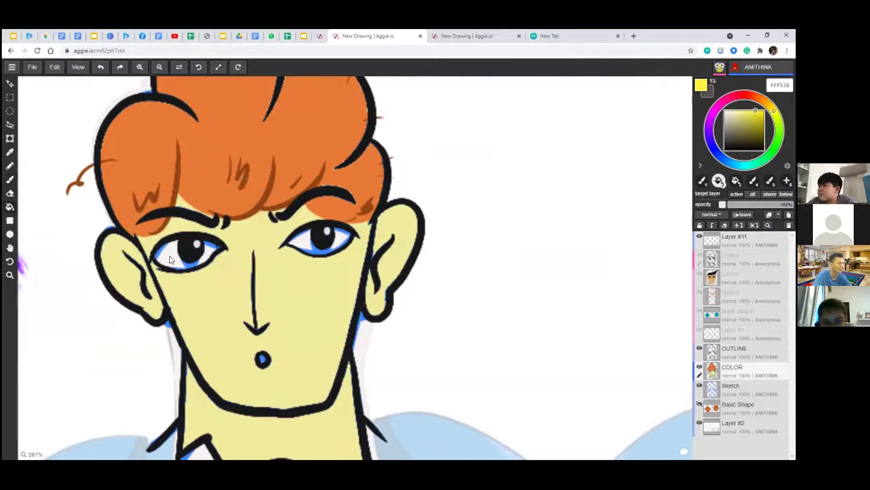
click(169, 255)
click(302, 240)
scroll(305, 280, down, 5)
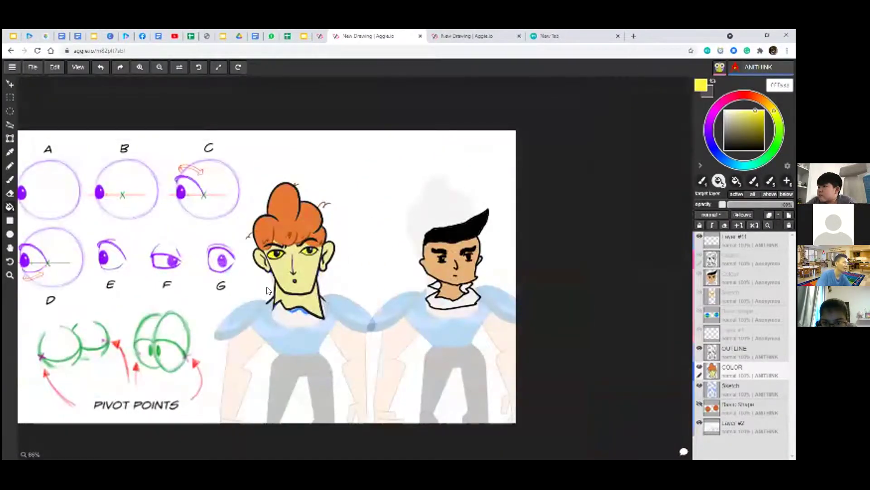
Touch up the yellow in the eye corners with the brush, and undo the stroke that runs onto the cheek.
scroll(267, 291, up, 5)
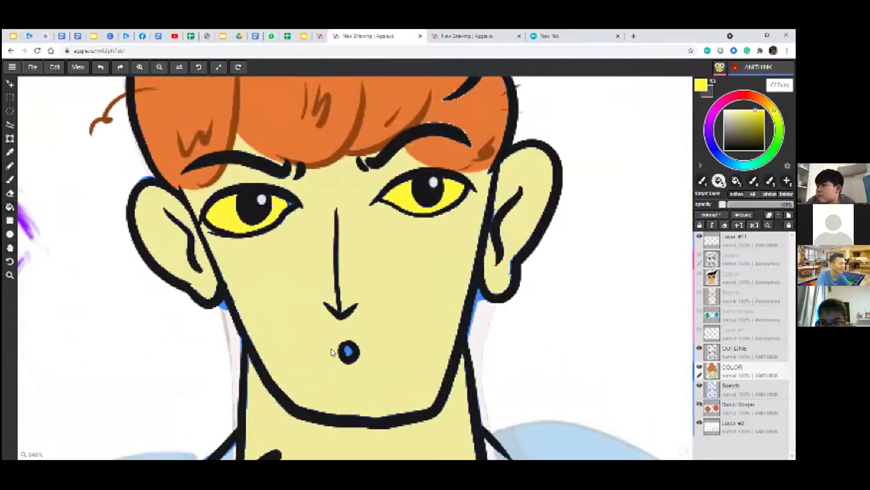
key(b)
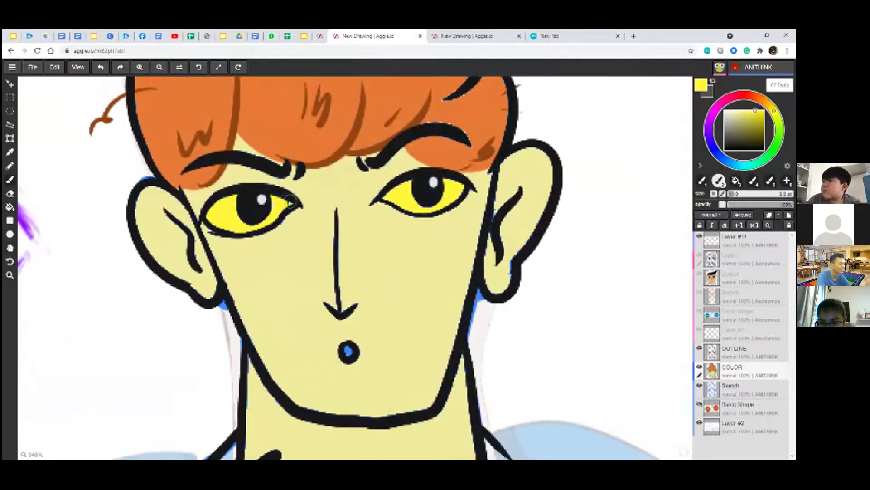
drag(267, 219, 287, 239)
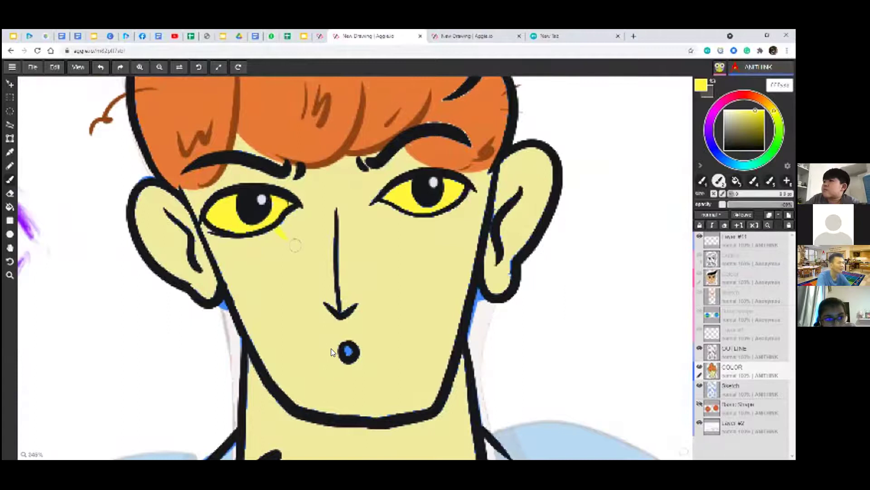
key(ctrl+z)
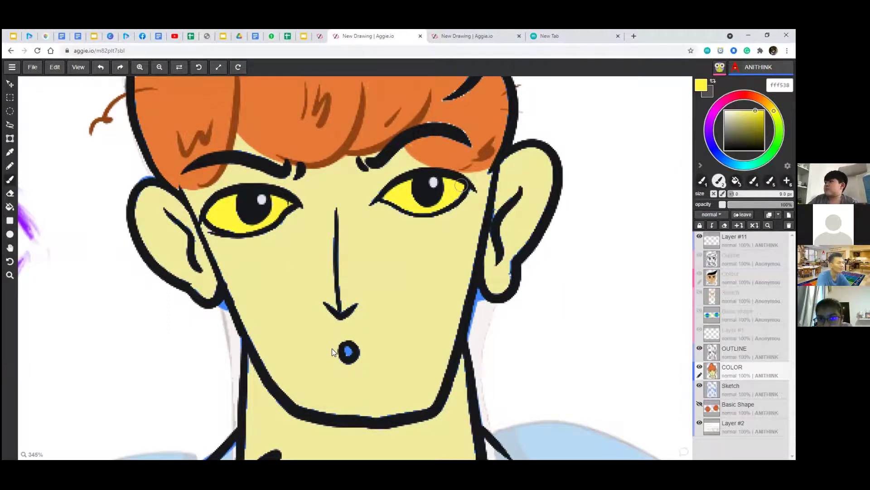
Choose orange-red f4531c and paint the inside of the orange-haired character's small round mouth.
mouse_move(774, 110)
mouse_down()
mouse_move(754, 96)
mouse_move(759, 122)
mouse_move(760, 113)
mouse_up()
click(348, 351)
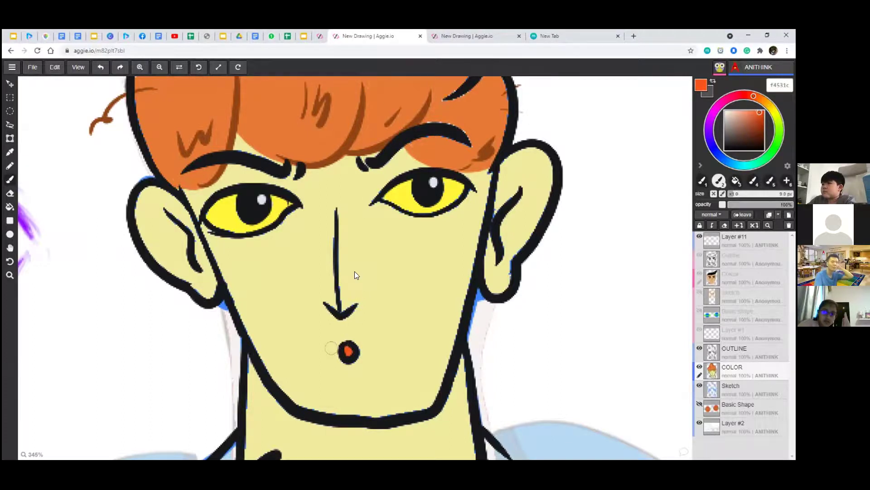
scroll(458, 279, down, 5)
scroll(459, 282, down, 2)
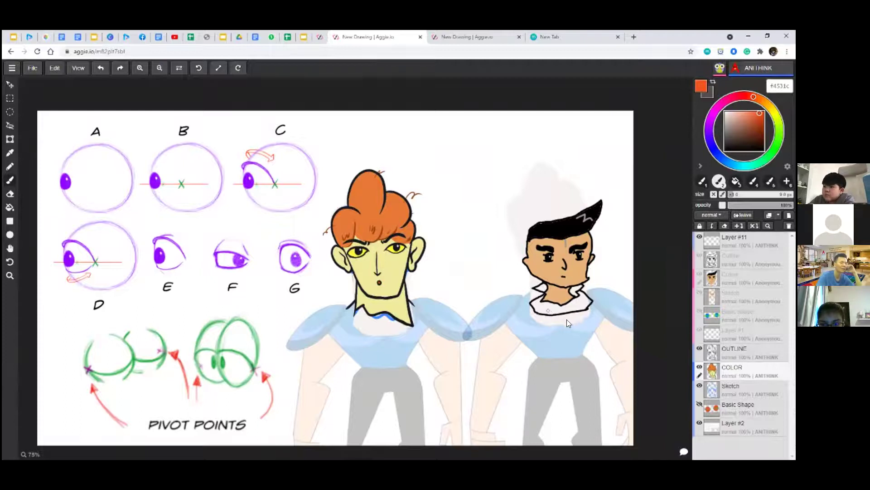
Switch to the other student's shared drawing, and set up the brush with pale pink efdad8.
click(452, 36)
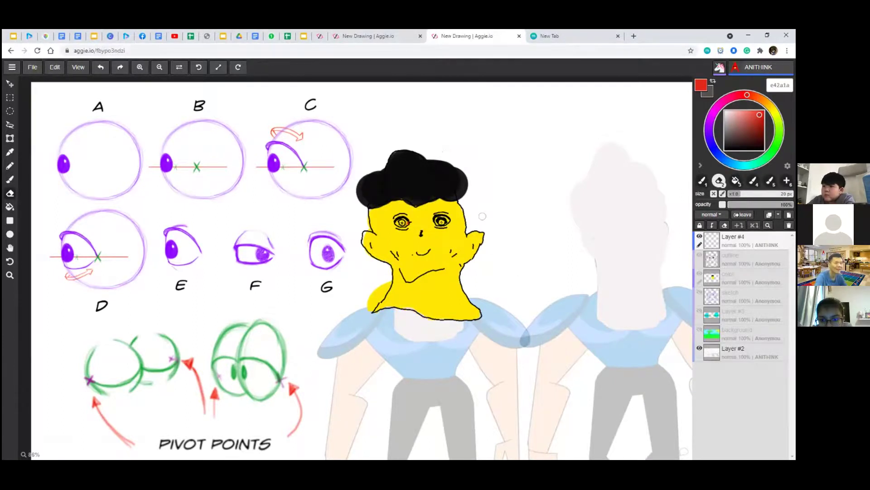
click(728, 113)
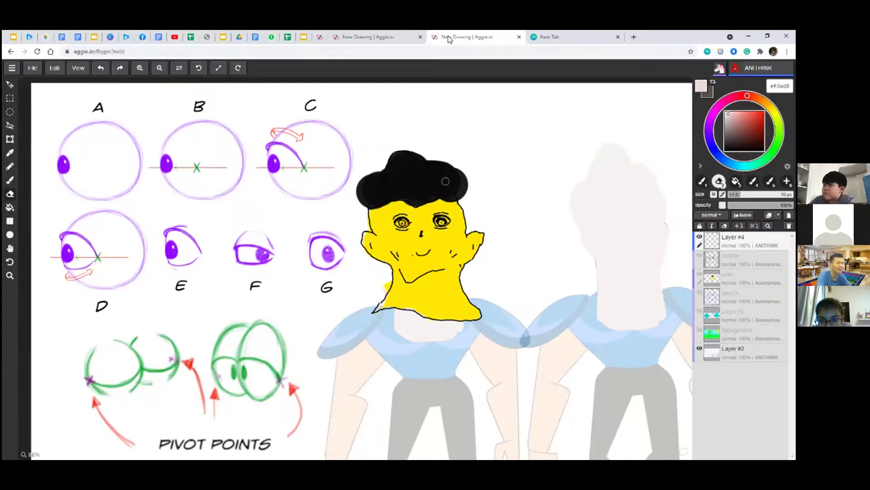
key(b)
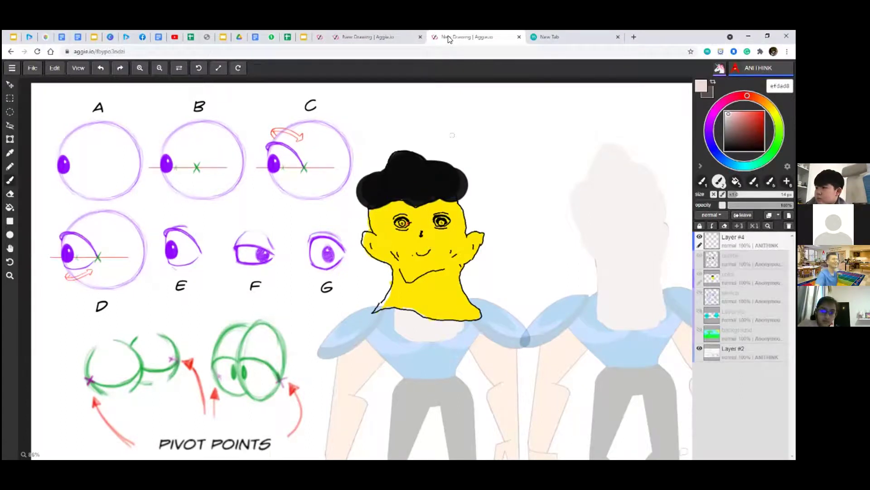
Return to the first drawing, try an orange-red ear line on the student character on Layer #11, and undo it.
click(369, 37)
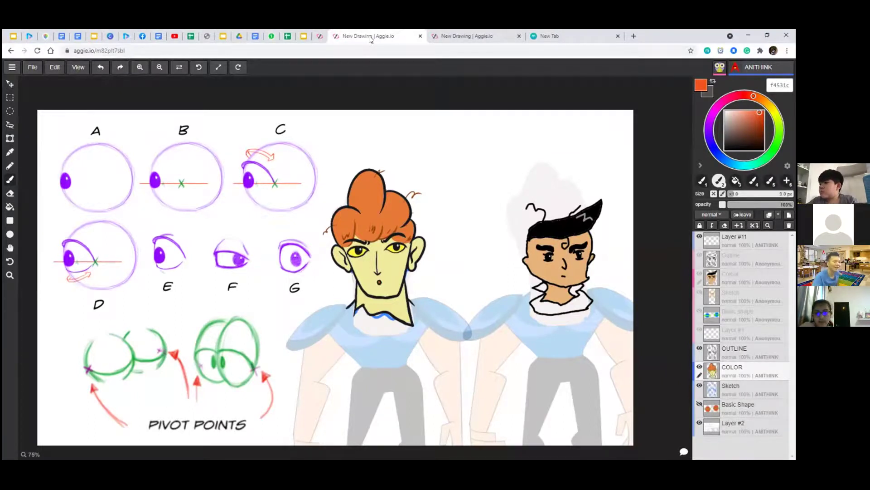
click(744, 240)
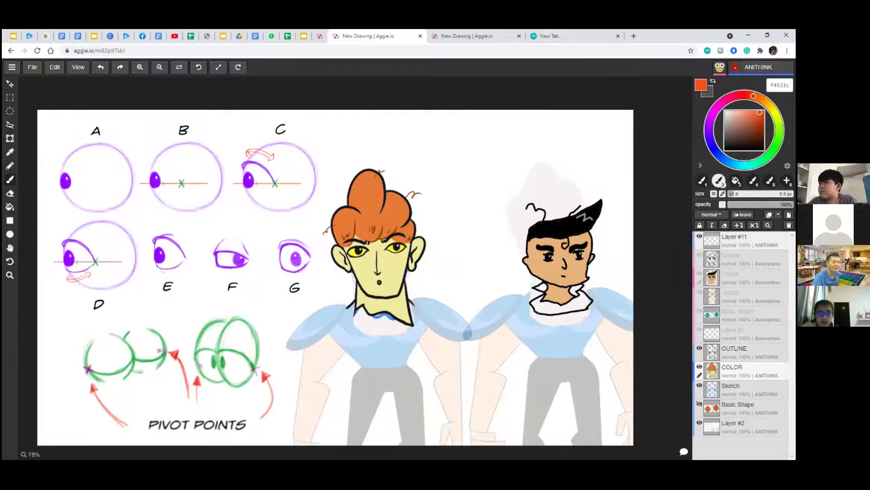
scroll(521, 279, up, 5)
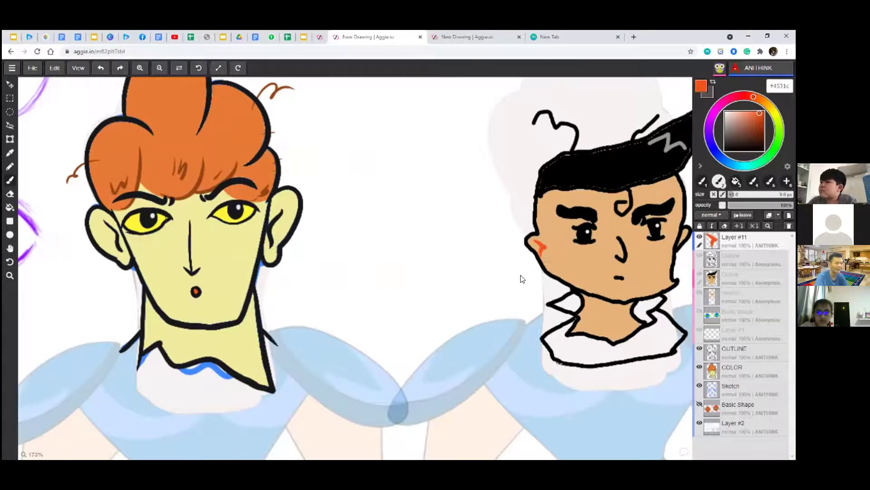
key(ctrl+z)
drag(534, 240, 540, 252)
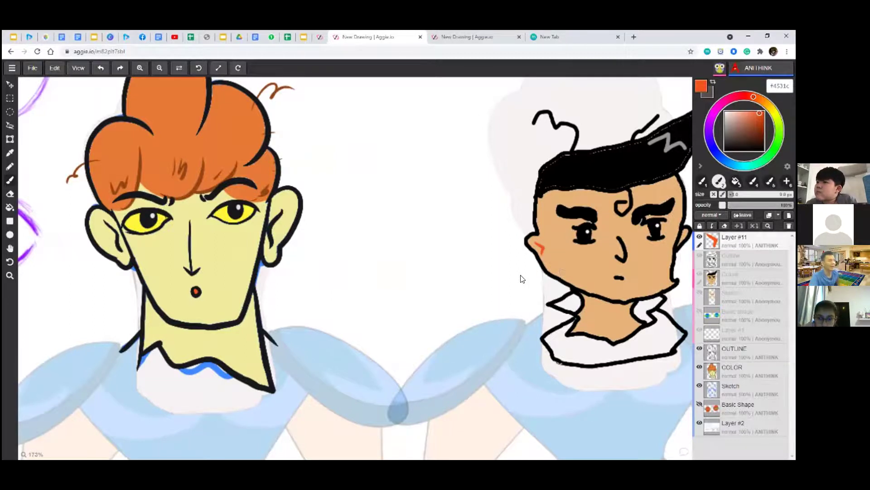
scroll(447, 240, down, 3)
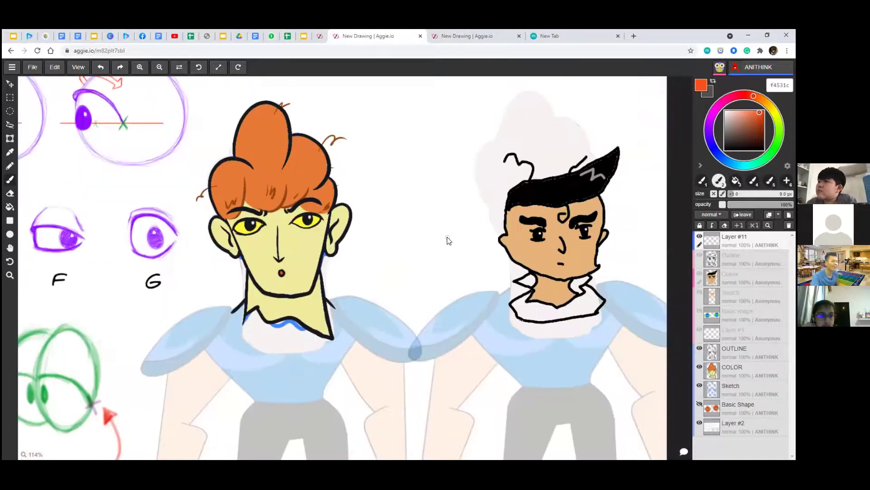
scroll(448, 240, down, 2)
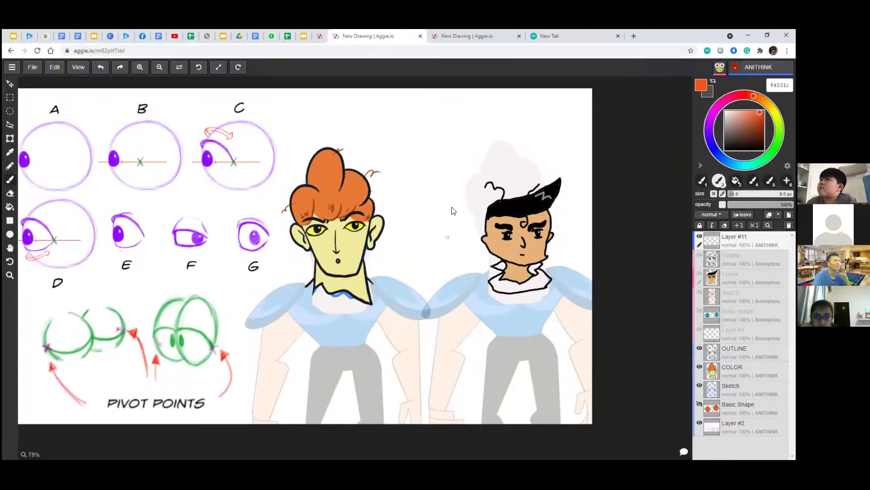
Examine the students' progress by comparing the other shared drawing and the first drawing with its layers.
click(447, 36)
click(335, 37)
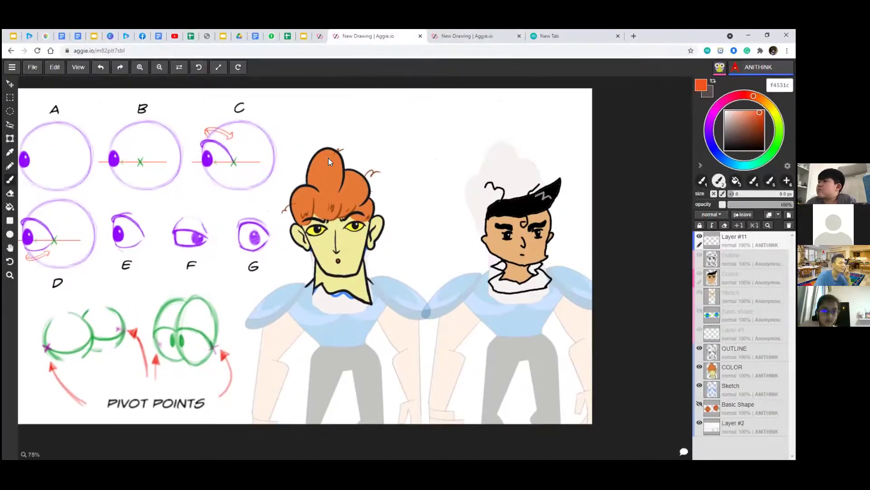
scroll(328, 158, up, 1)
scroll(328, 158, down, 1)
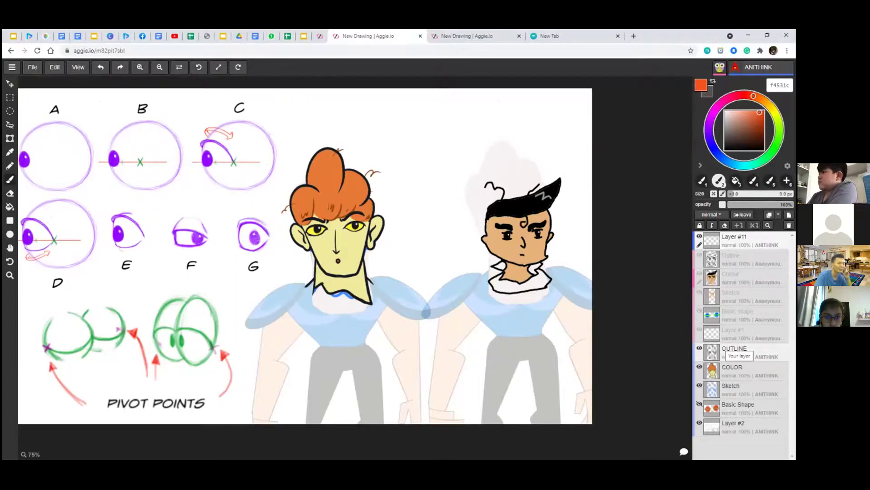
click(738, 408)
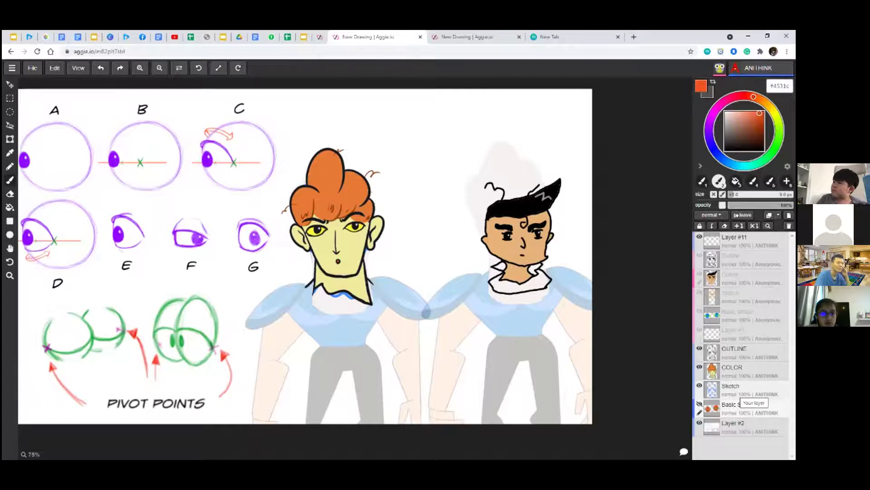
click(449, 39)
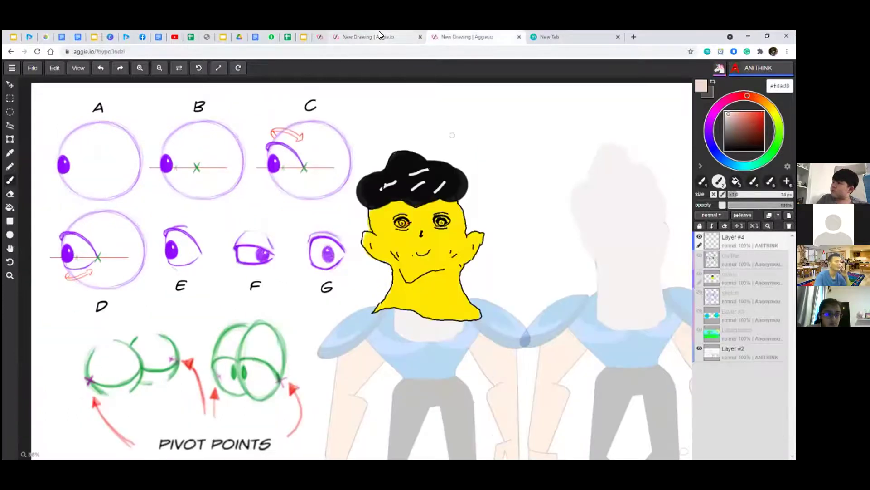
click(379, 31)
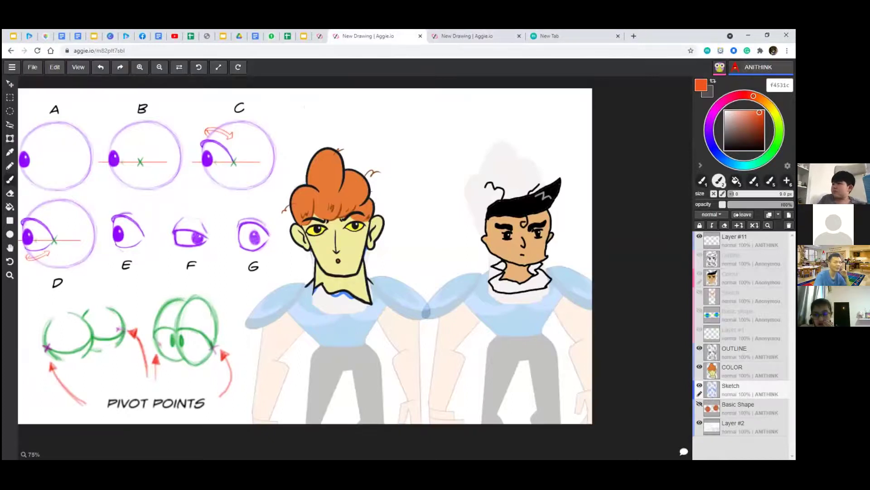
Add a new layer between COLOR and Sketch, and choose light blue 75b8f7 for the background.
key(shift+n)
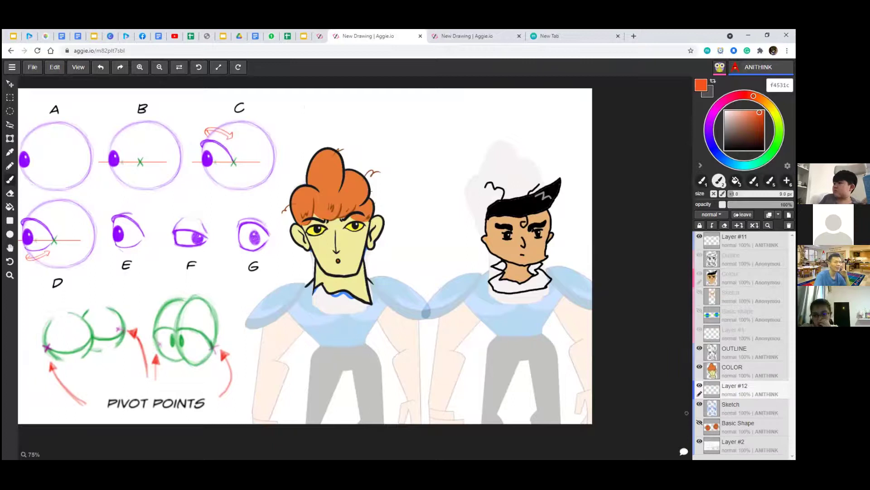
drag(742, 165, 733, 163)
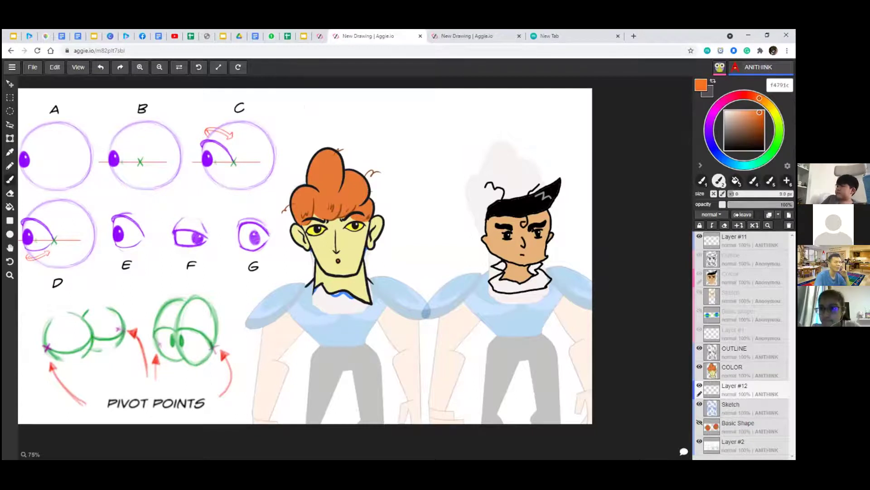
drag(736, 165, 729, 162)
drag(746, 112, 746, 111)
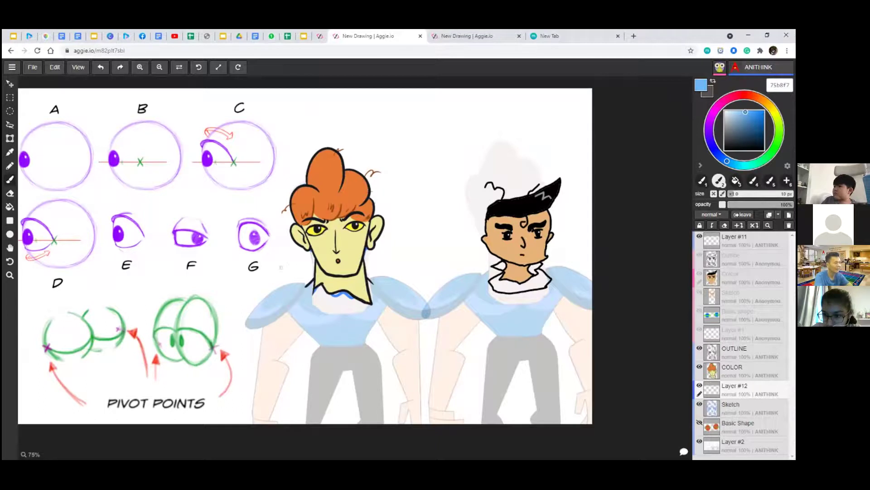
Paint a loose light blue shape around the orange-haired character's head on the new layer with a 100 px brush.
key(])
key(])
key(])
key(])
key(])
mouse_move(310, 170)
mouse_down()
mouse_move(288, 228)
mouse_move(283, 214)
mouse_move(305, 260)
mouse_move(358, 199)
mouse_move(380, 227)
mouse_move(365, 290)
mouse_move(375, 214)
mouse_up()
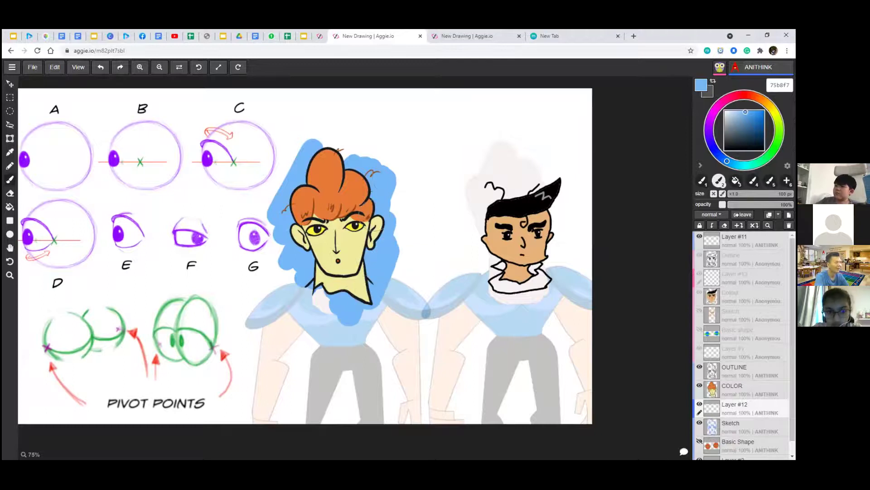
mouse_move(338, 129)
mouse_down()
mouse_move(300, 157)
mouse_move(288, 153)
mouse_move(257, 194)
mouse_up()
drag(406, 179, 399, 261)
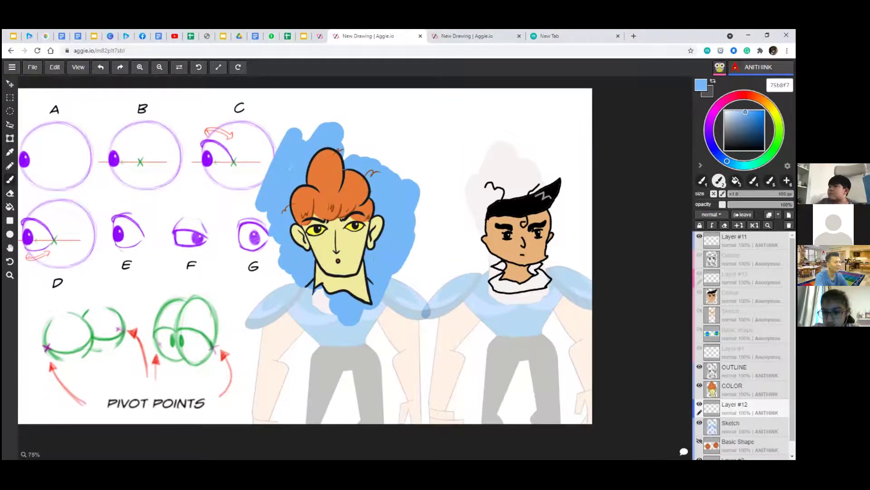
mouse_move(347, 139)
mouse_down()
mouse_move(371, 135)
mouse_move(394, 169)
mouse_up()
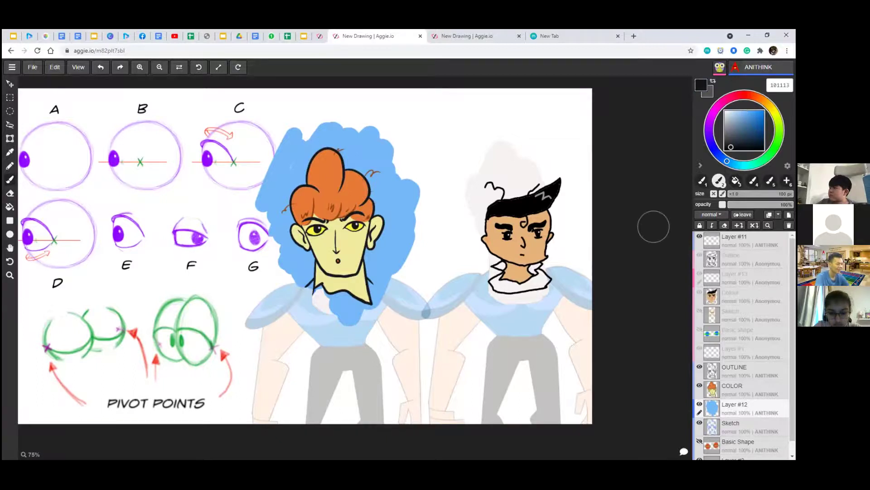
Hand-letter the name above the orange-haired character in near-black 101113 with a 14 px brush, and underline it with a single stroke.
click(750, 193)
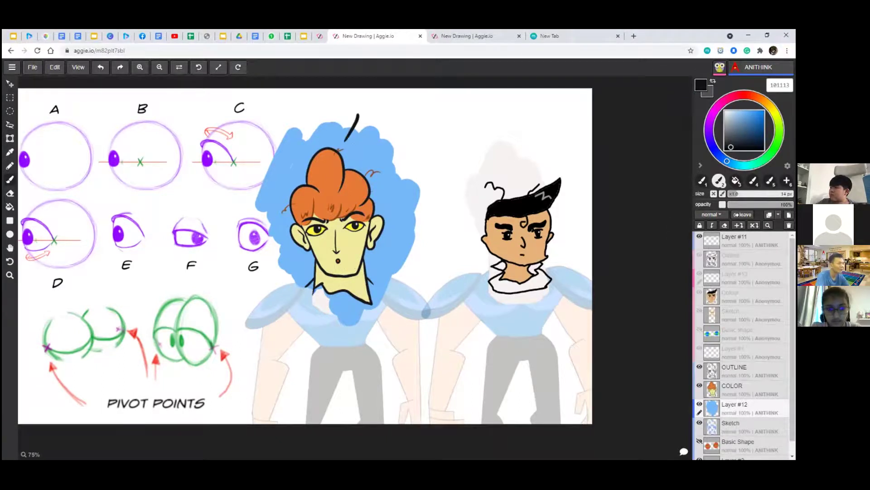
mouse_move(382, 134)
mouse_down()
mouse_move(396, 146)
mouse_move(402, 129)
mouse_up()
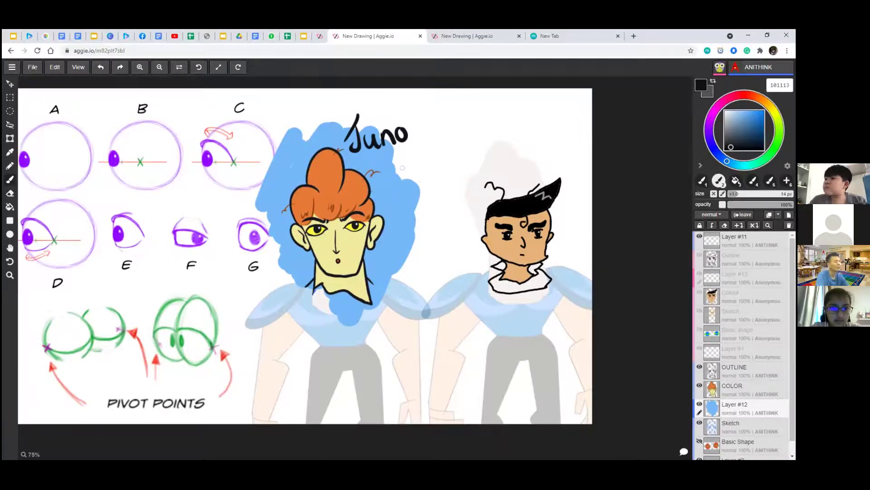
drag(359, 168, 420, 157)
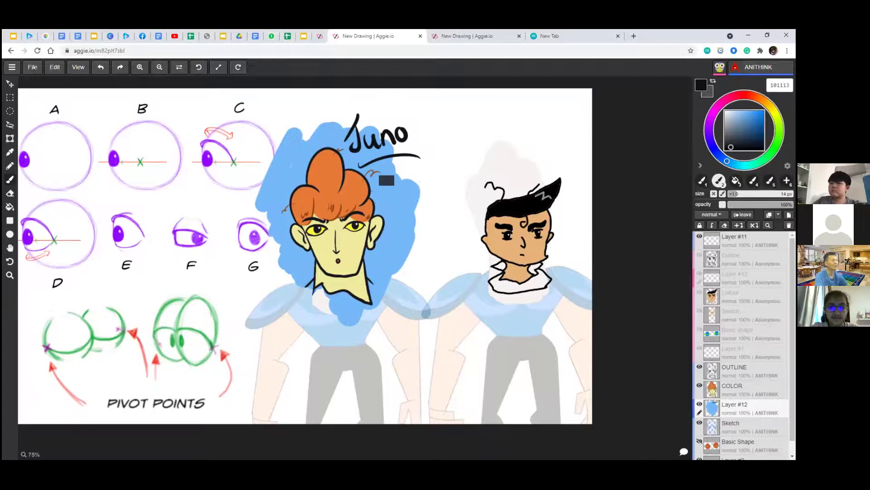
key(ctrl+z)
drag(356, 164, 415, 153)
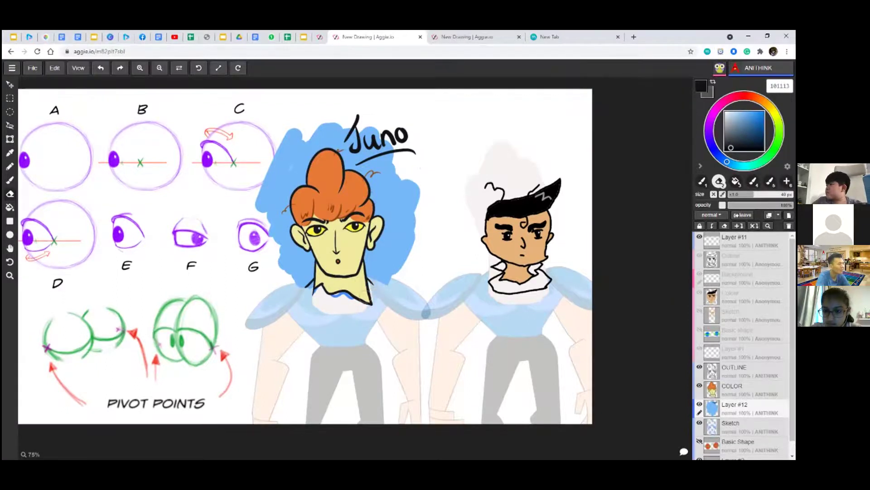
Erase the light blue background paint that spills below the orange-haired character's collar onto the chest on Layer #12.
mouse_move(360, 296)
mouse_down()
mouse_move(385, 314)
mouse_move(361, 283)
mouse_up()
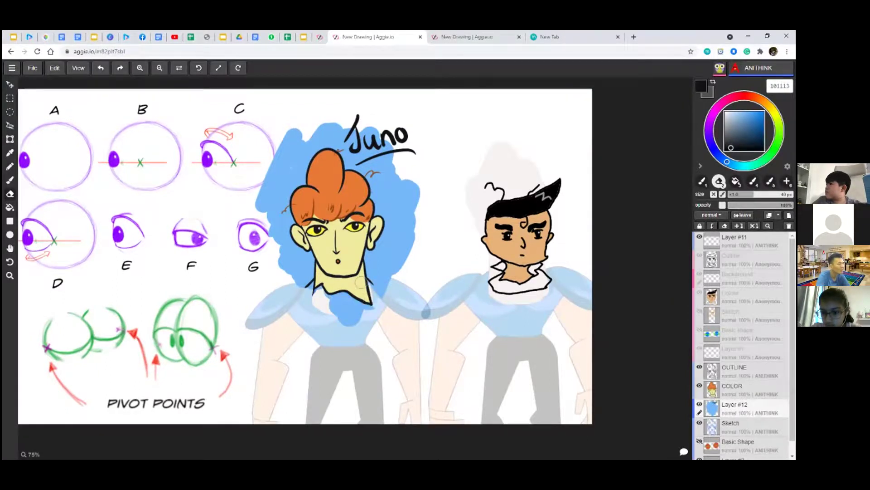
drag(355, 314, 336, 330)
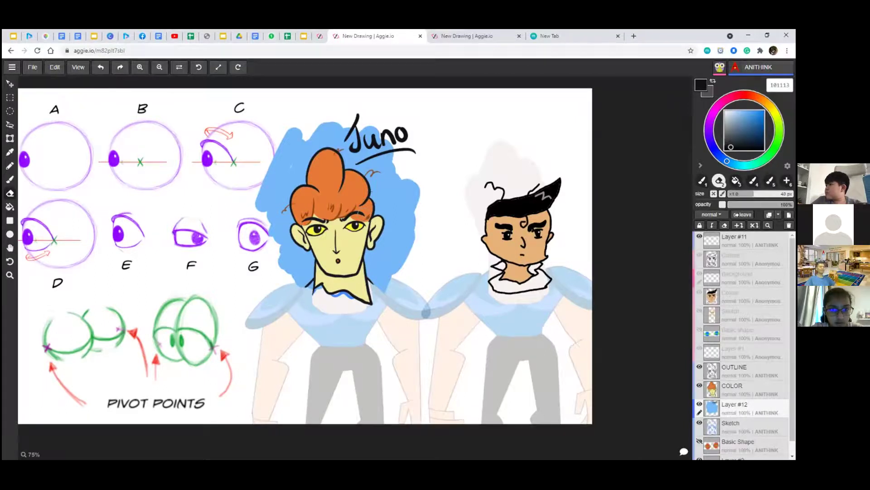
Check the students' background work in both shared drawings, ending on the first drawing.
drag(483, 178, 515, 170)
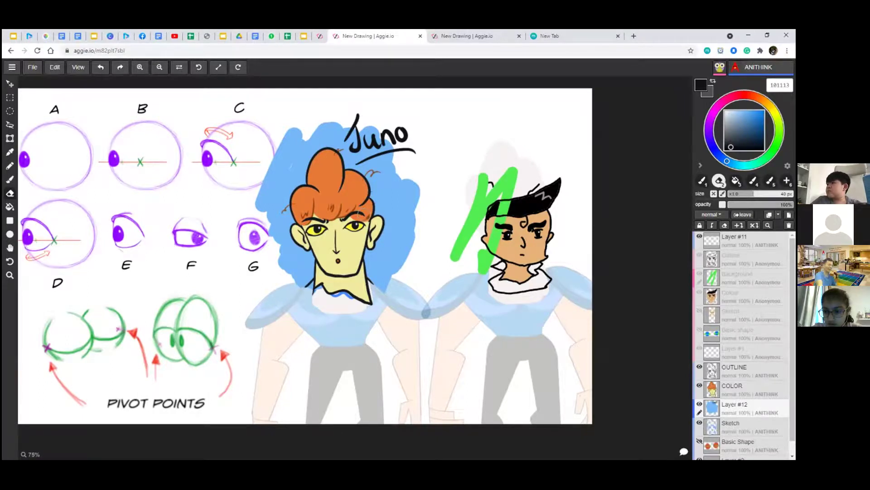
click(483, 36)
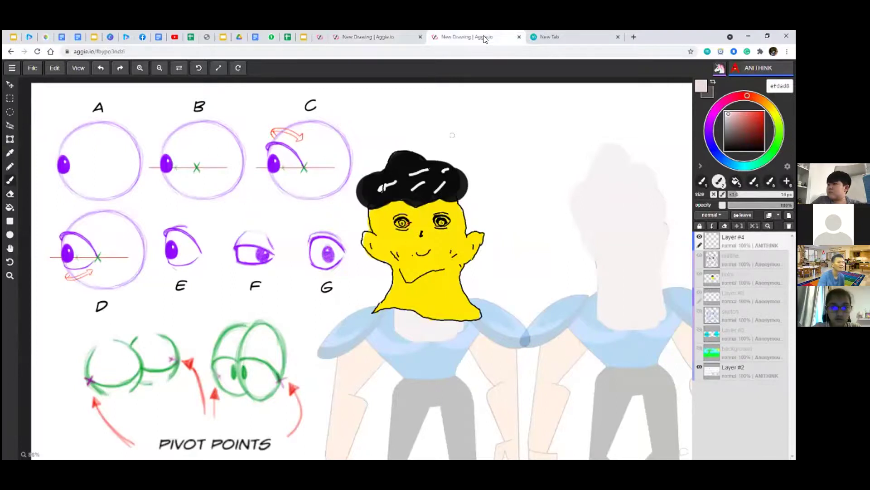
click(382, 37)
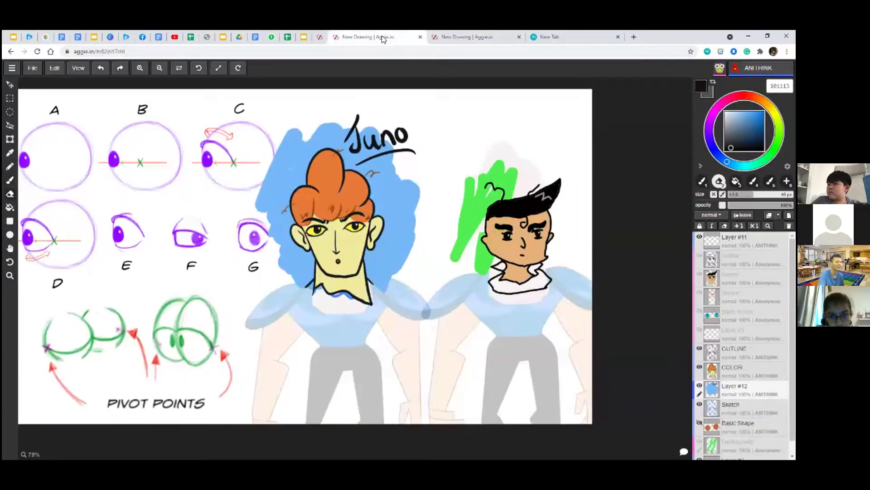
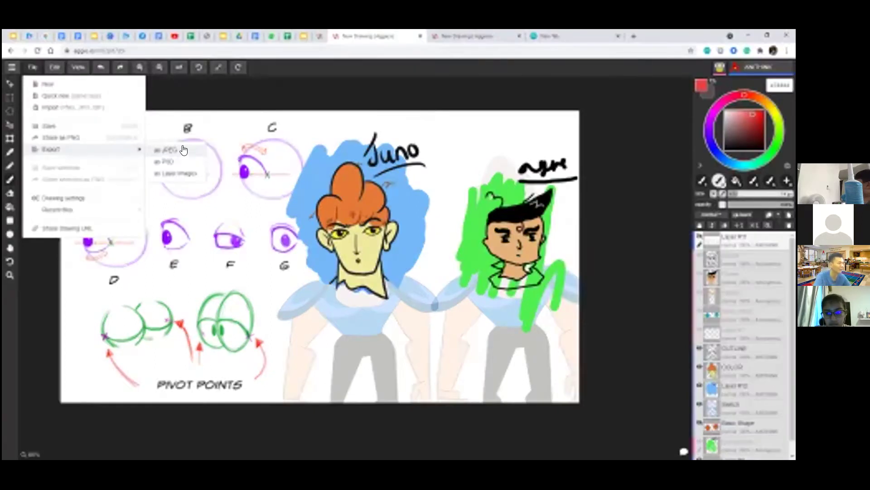
Export the finished first drawing as a JPEG and show Layer #11 with the next character template.
click(186, 150)
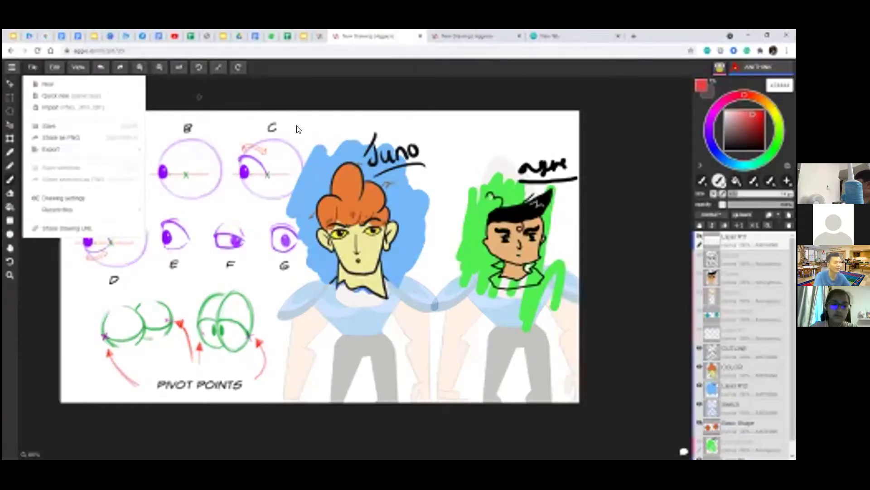
click(698, 235)
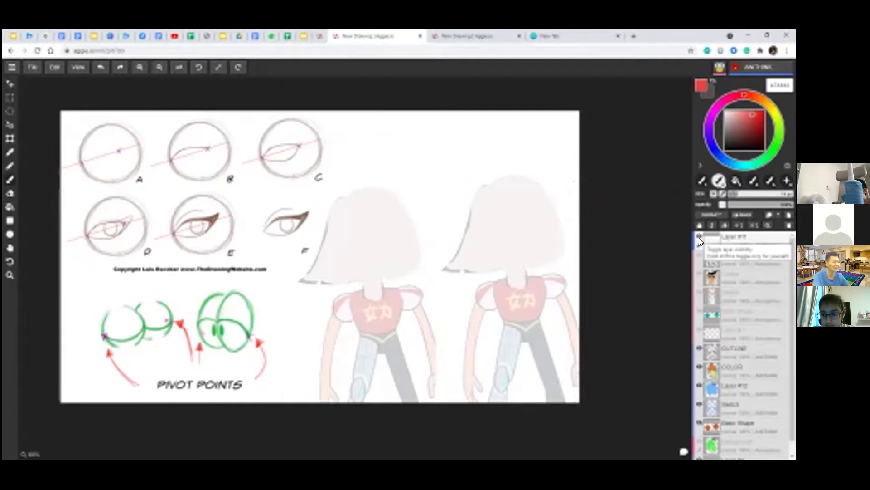
Show the next template layer over the artwork in the second shared drawing and return to the first drawing.
click(457, 32)
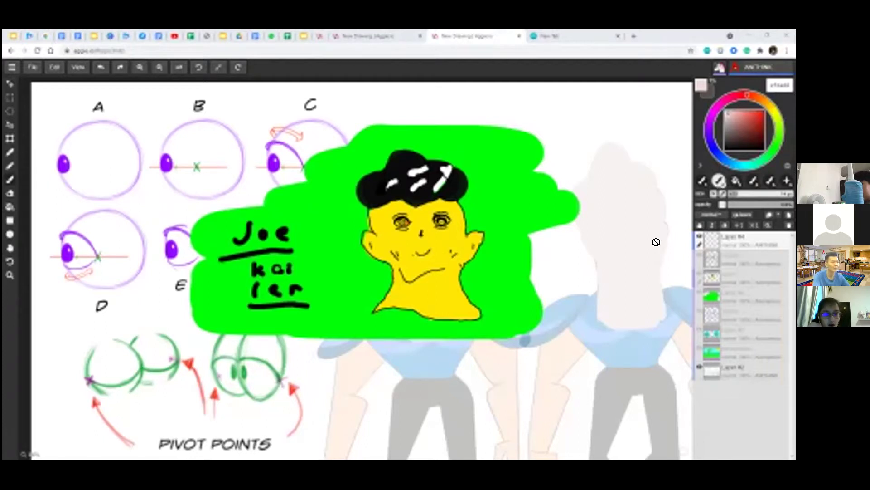
click(381, 260)
scroll(380, 260, down, 3)
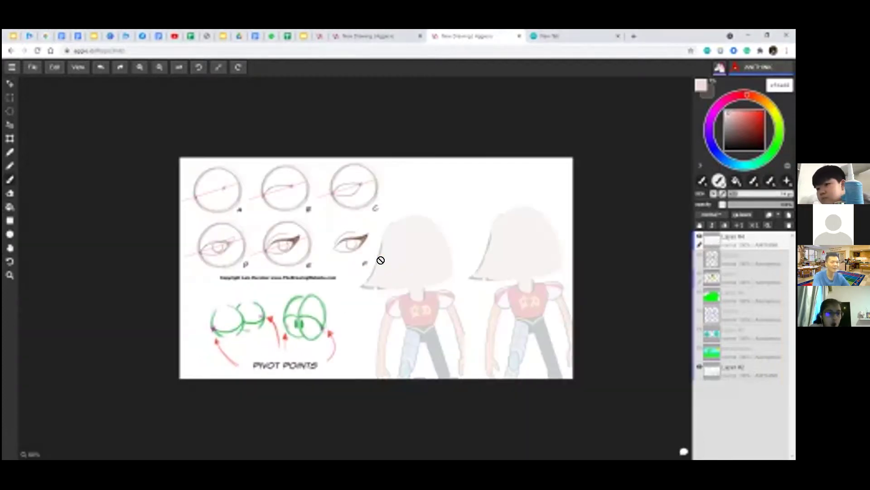
scroll(380, 260, up, 1)
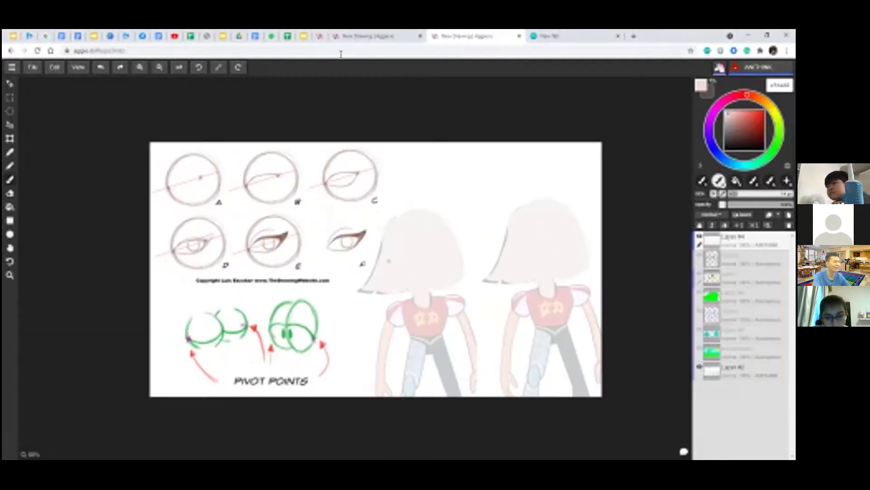
click(343, 36)
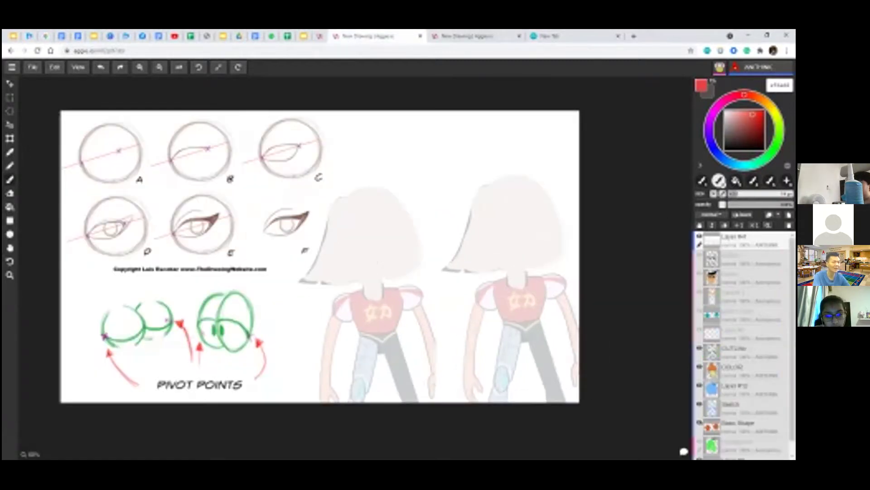
Add a new layer above Layer #11 and name it Basic Shape.
key(shift+n)
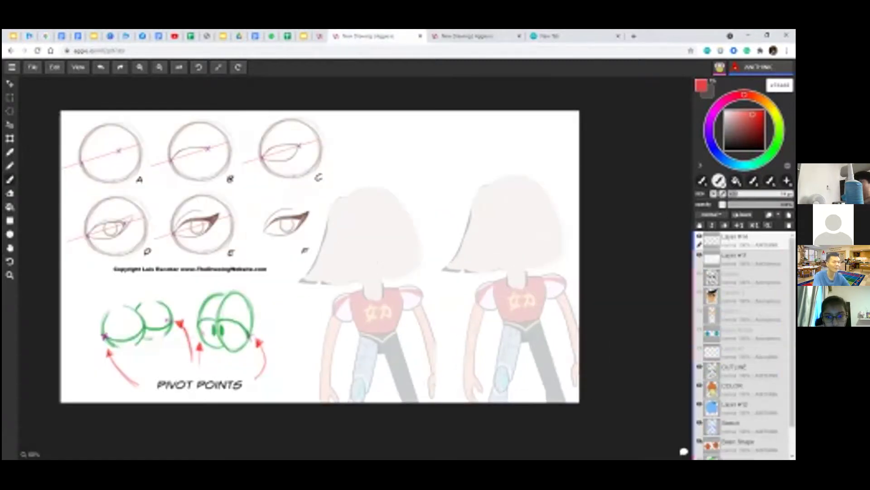
double_click(735, 236)
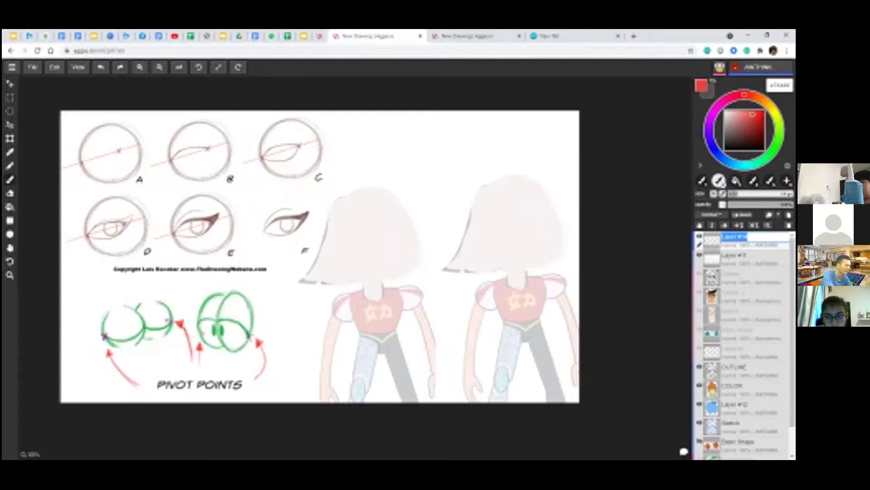
text(Eyes)
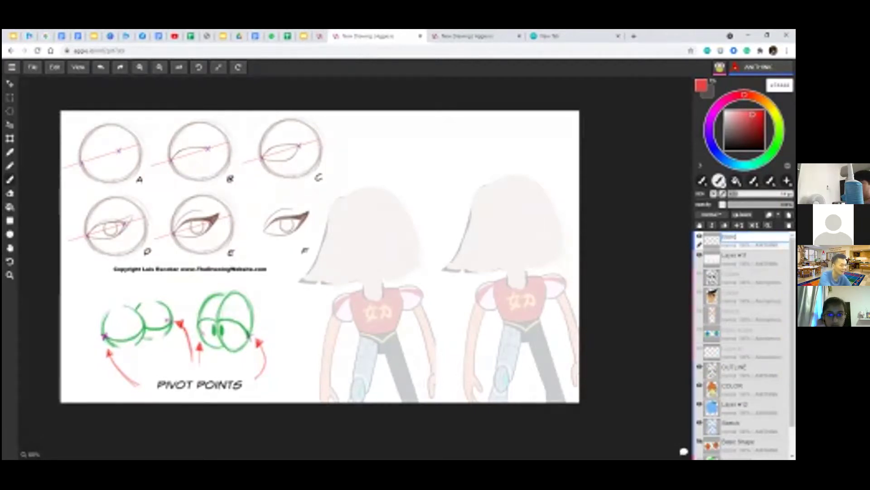
text(c Shape)
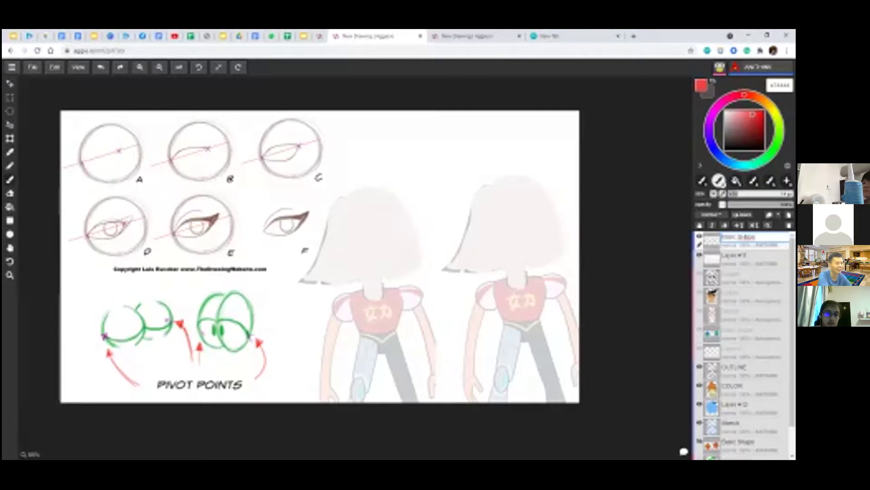
key(BackSpace)
key(Return)
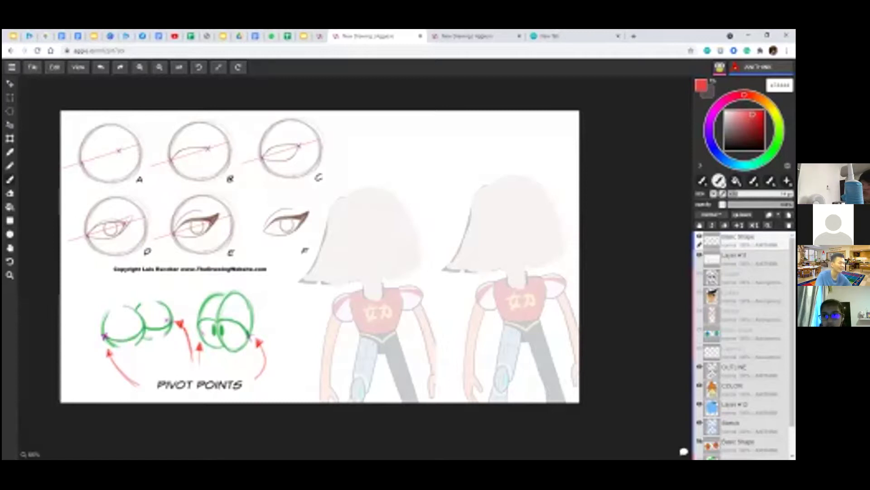
scroll(474, 270, up, 2)
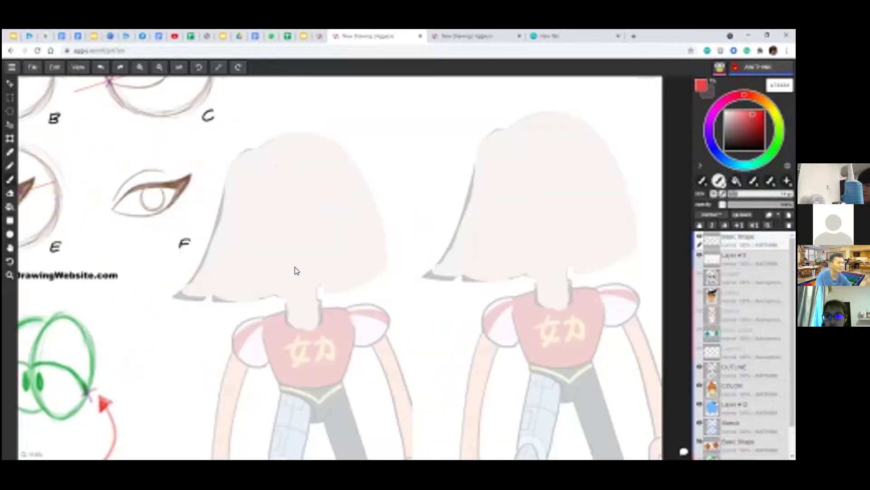
drag(330, 286, 384, 314)
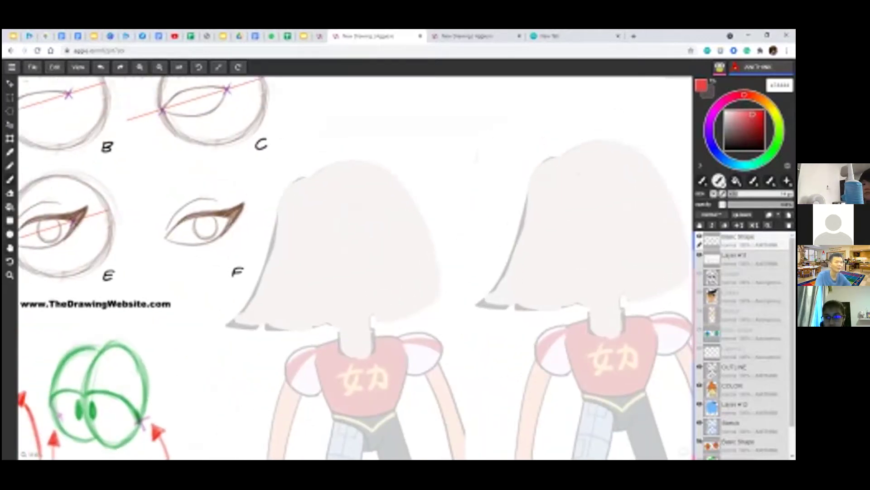
click(748, 95)
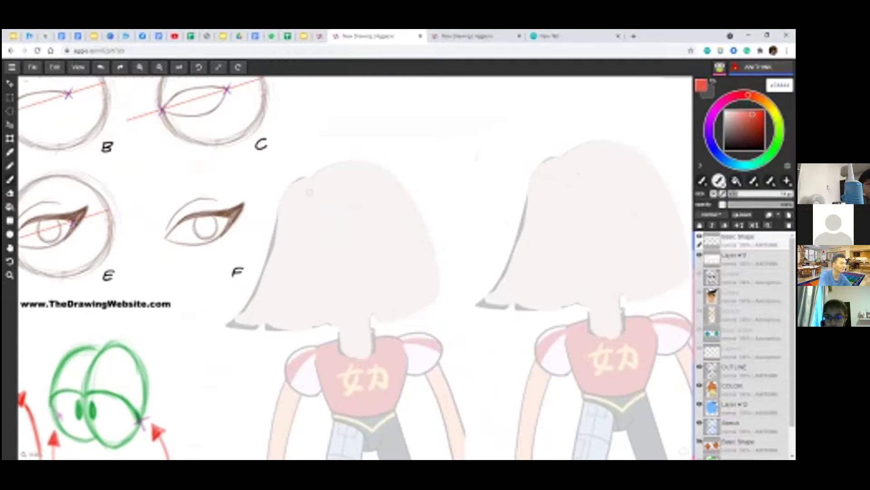
drag(307, 251, 310, 247)
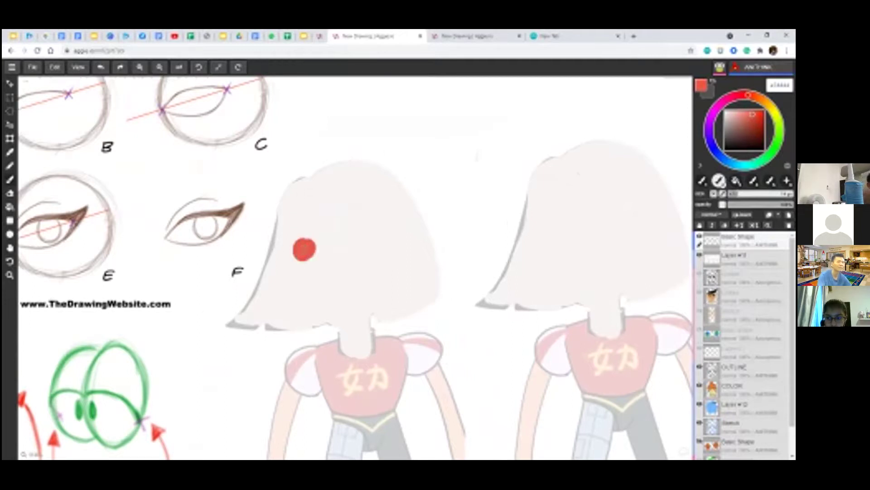
key(ctrl+z)
Paint a solid head and jaw shape in orange e78344 over the first character's hair silhouette with a 25 px brush.
click(766, 100)
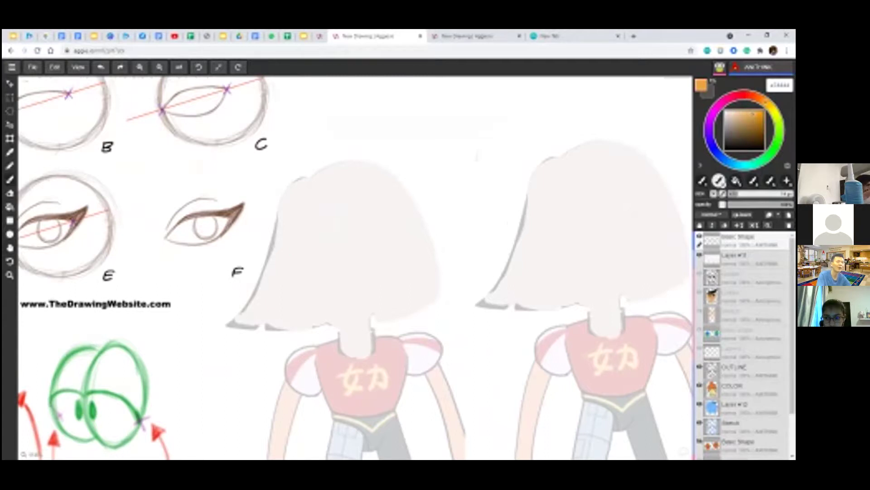
mouse_move(291, 236)
mouse_down()
mouse_move(323, 317)
mouse_move(358, 324)
mouse_move(374, 227)
mouse_move(351, 194)
mouse_move(292, 238)
mouse_move(318, 320)
mouse_move(349, 324)
mouse_move(374, 312)
mouse_move(382, 268)
mouse_move(355, 242)
mouse_move(301, 320)
mouse_move(369, 311)
mouse_move(385, 259)
mouse_move(346, 238)
mouse_move(295, 267)
mouse_move(297, 286)
mouse_move(331, 197)
mouse_move(381, 254)
mouse_move(345, 206)
mouse_move(297, 250)
mouse_move(331, 219)
mouse_move(359, 232)
mouse_move(366, 221)
mouse_move(340, 201)
mouse_up()
key(ctrl+z)
key(ctrl+z)
drag(326, 237, 362, 238)
key(bracketright)
key(bracketright)
key(bracketright)
key(bracketright)
key(bracketright)
key(bracketright)
key(bracketright)
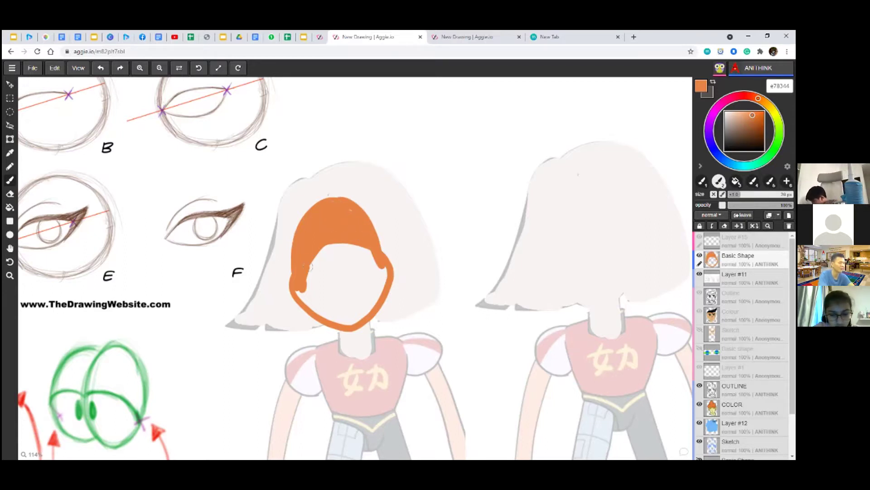
mouse_move(303, 290)
mouse_down()
mouse_move(331, 312)
mouse_move(325, 293)
mouse_up()
mouse_move(326, 260)
mouse_down()
mouse_move(336, 318)
mouse_move(349, 253)
mouse_move(358, 326)
mouse_move(369, 254)
mouse_move(380, 279)
mouse_move(303, 211)
mouse_move(365, 193)
mouse_move(388, 252)
mouse_up()
drag(368, 217, 358, 204)
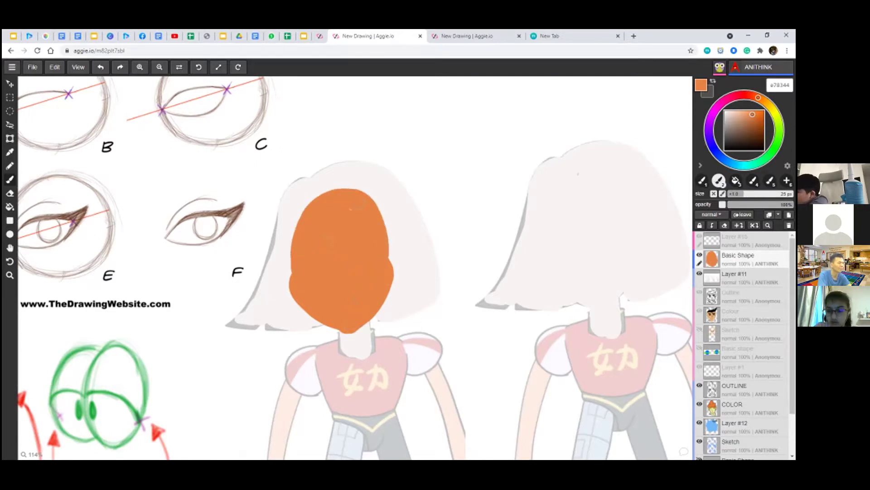
Widen the orange cranium and jaw toward the shape's left side, fill the remaining gap, and broaden the chin.
mouse_move(292, 268)
mouse_down()
mouse_move(287, 220)
mouse_move(317, 184)
mouse_move(386, 227)
mouse_up()
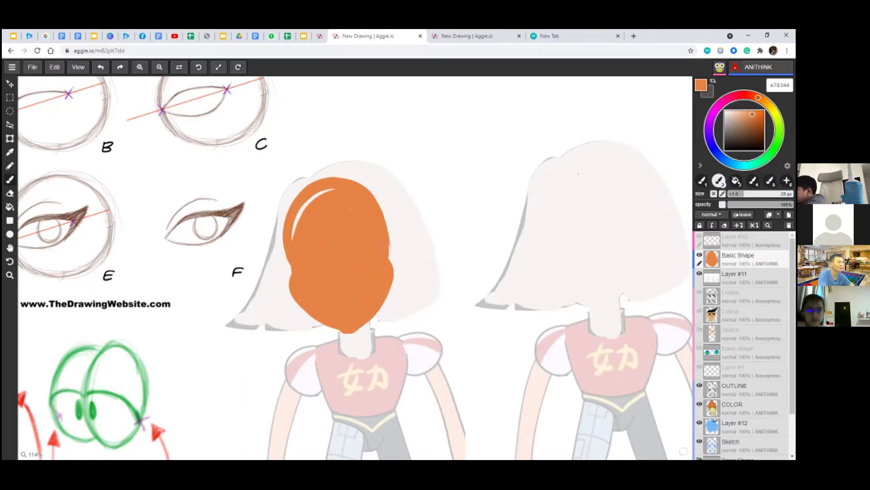
drag(296, 227, 335, 190)
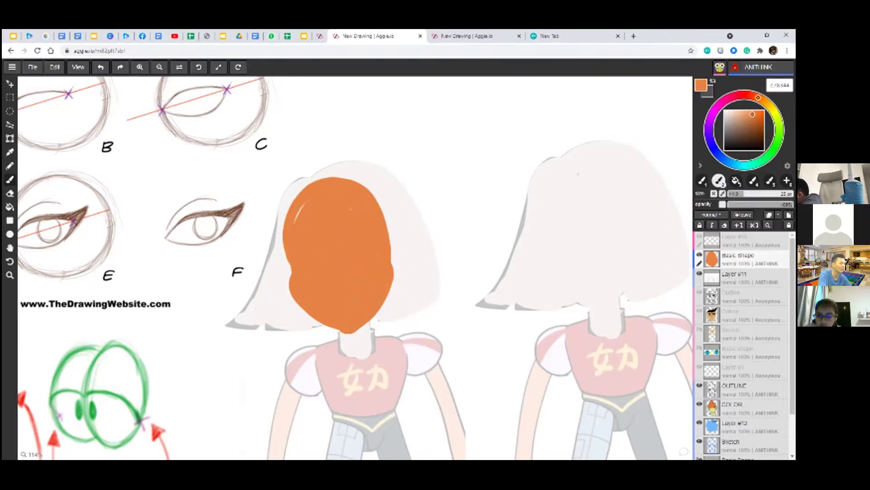
mouse_move(291, 267)
mouse_down()
mouse_move(288, 285)
mouse_move(333, 329)
mouse_move(353, 335)
mouse_up()
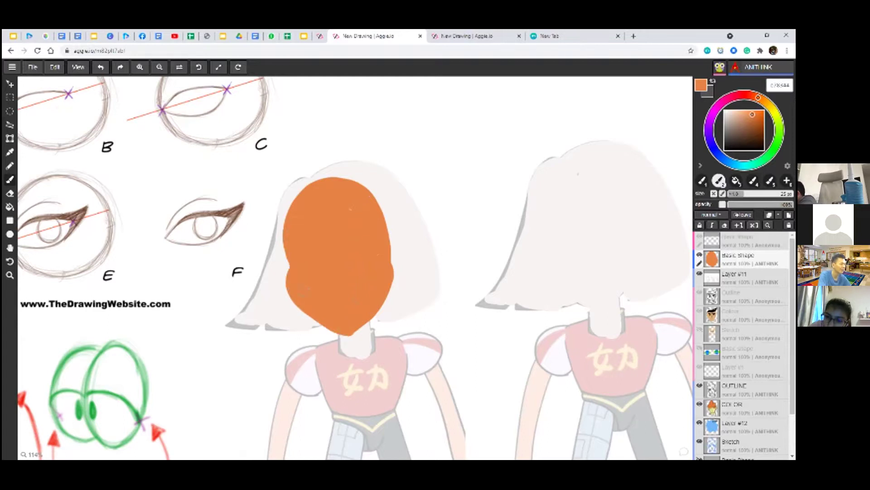
key(ctrl+z)
drag(290, 271, 307, 312)
drag(350, 333, 364, 330)
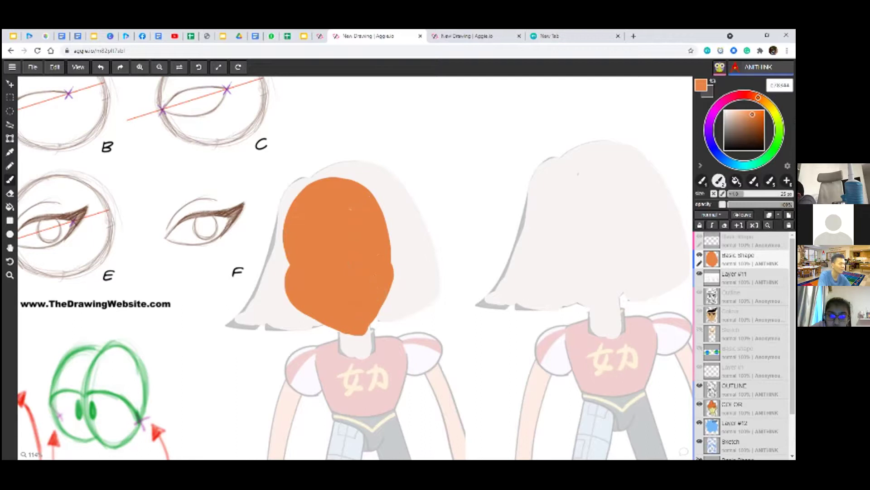
mouse_move(391, 247)
mouse_down()
mouse_move(380, 320)
mouse_move(356, 335)
mouse_move(393, 250)
mouse_move(395, 276)
mouse_up()
key(ctrl+z)
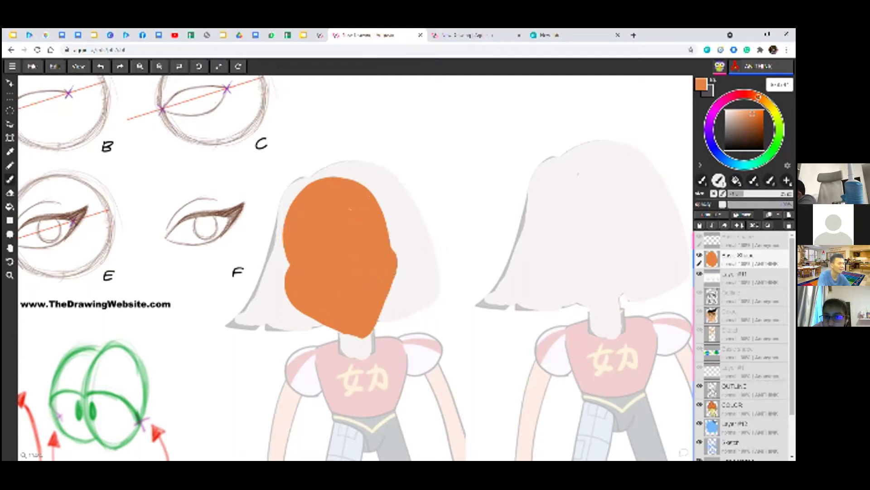
Trim the underside of the orange chin with a 40 px eraser and paint the right cheek further outward at 25 px.
mouse_move(338, 331)
mouse_down()
mouse_move(361, 341)
mouse_move(385, 334)
mouse_up()
key(e)
key(ctrl+z)
drag(327, 333, 363, 343)
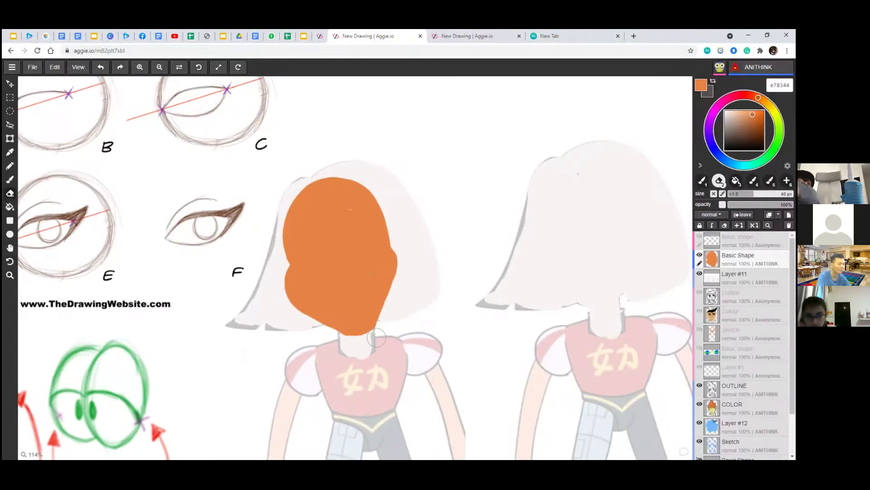
key(b)
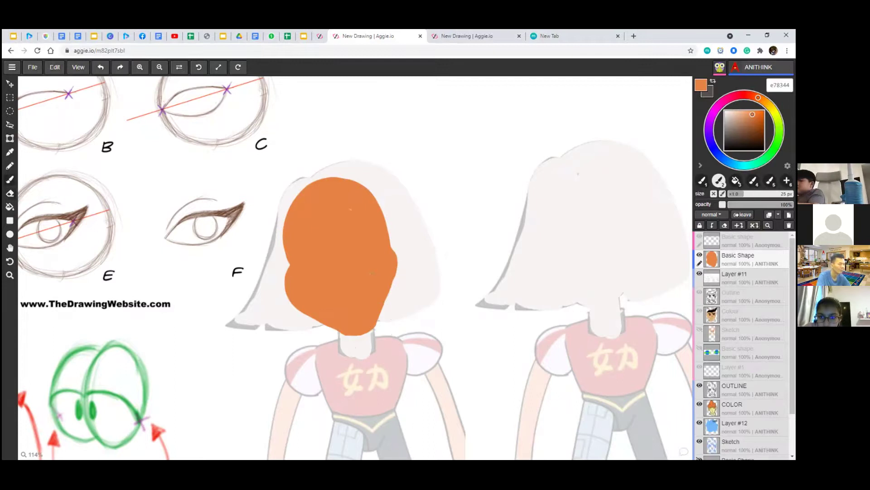
drag(395, 259, 393, 288)
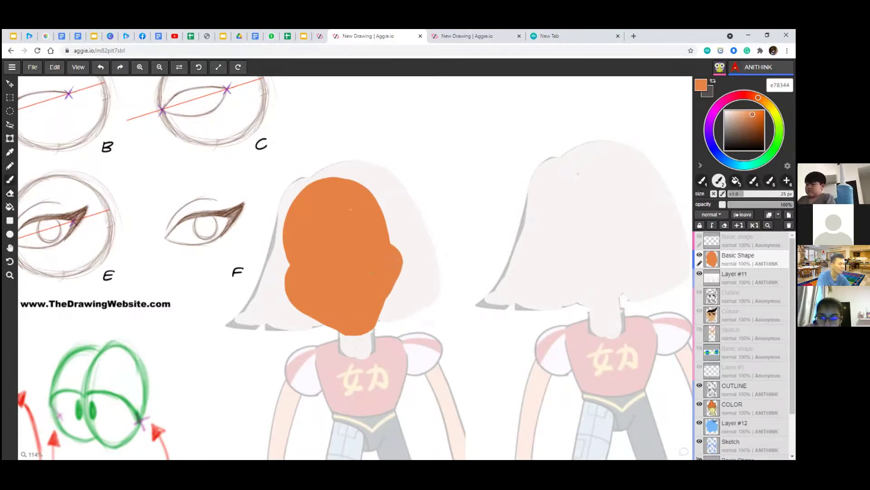
click(353, 333)
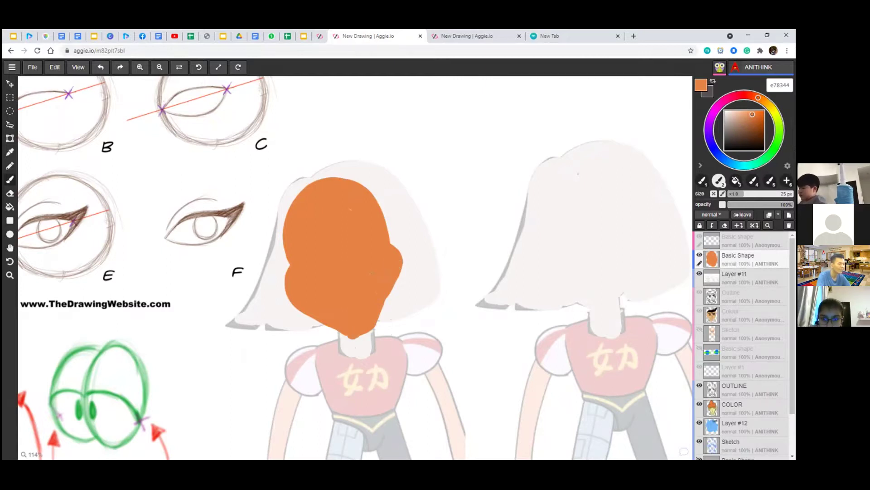
key(ctrl+z)
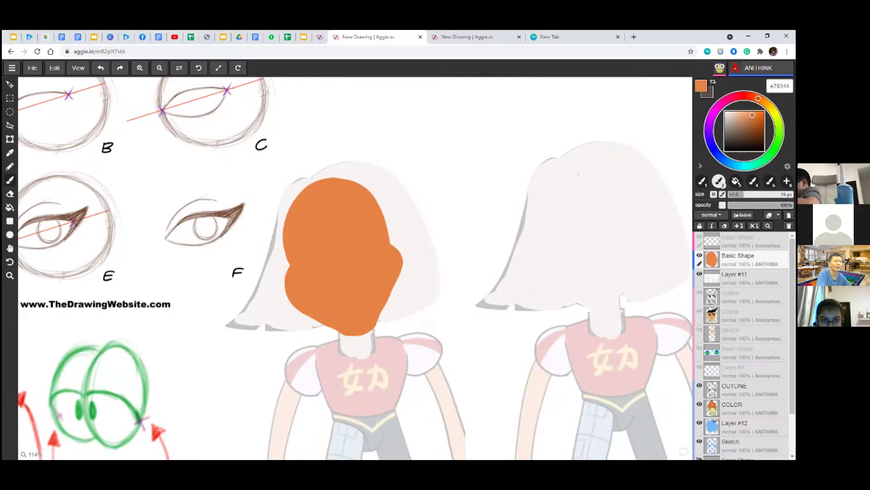
Change the paint color to red e75249.
click(745, 95)
drag(752, 114, 751, 115)
Try to paint two freehand red eye-socket ovals on the orange face.
mouse_move(310, 258)
mouse_down()
mouse_move(300, 238)
mouse_move(310, 257)
mouse_up()
key(ctrl+z)
key(ctrl+z)
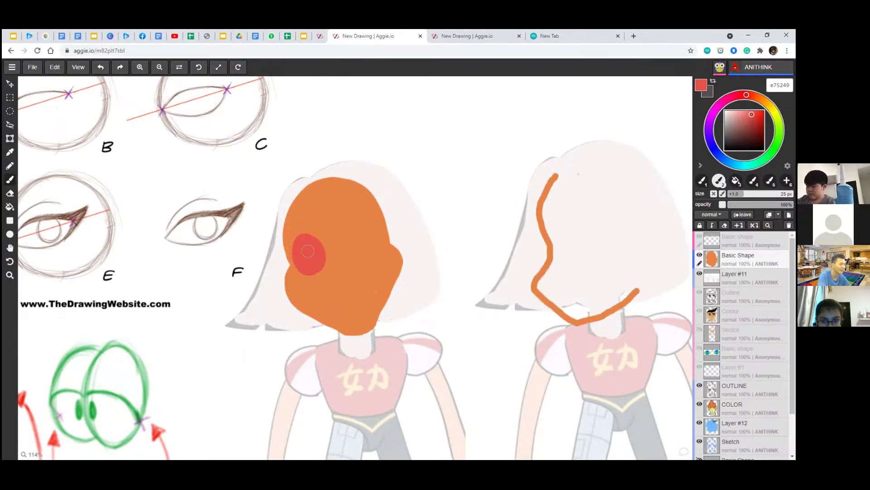
mouse_move(362, 230)
mouse_down()
mouse_move(370, 255)
mouse_move(373, 242)
mouse_move(352, 249)
mouse_move(373, 236)
mouse_up()
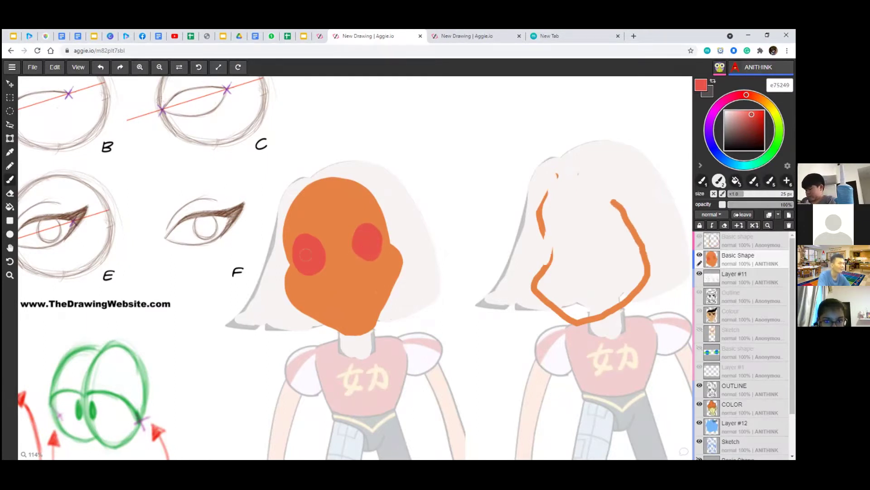
key(space)
mouse_move(316, 252)
mouse_down()
mouse_move(411, 281)
mouse_move(579, 357)
mouse_move(360, 242)
mouse_move(370, 254)
mouse_move(369, 236)
mouse_up()
key(ctrl+z)
key(ctrl+z)
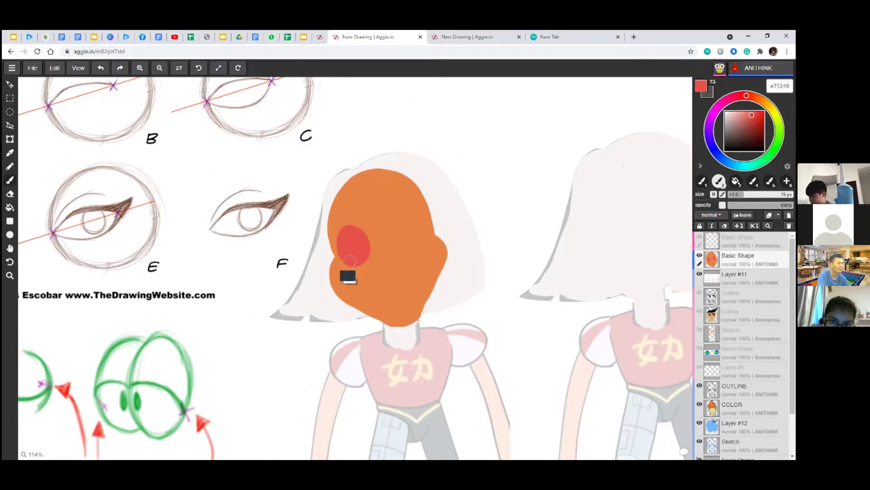
key(ctrl+z)
Stamp two round red eye sockets on the orange face, the left one with a 70 px brush and the right one at 80 px.
key(bracketright)
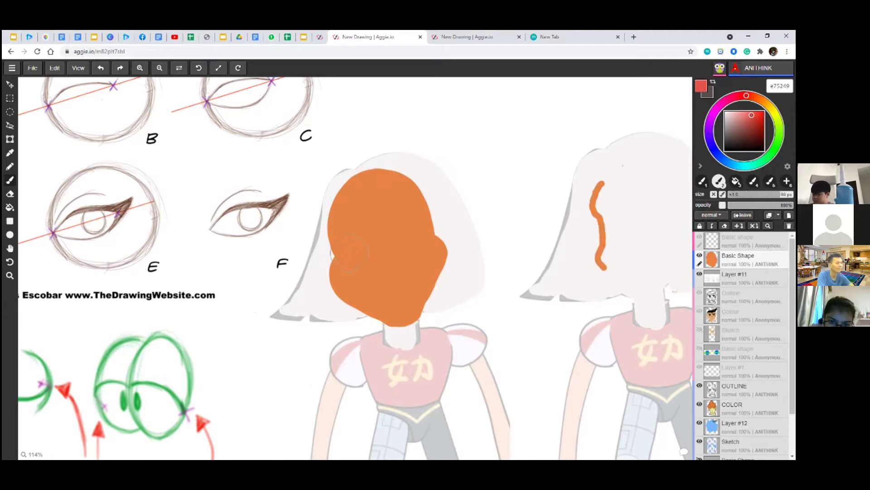
click(351, 248)
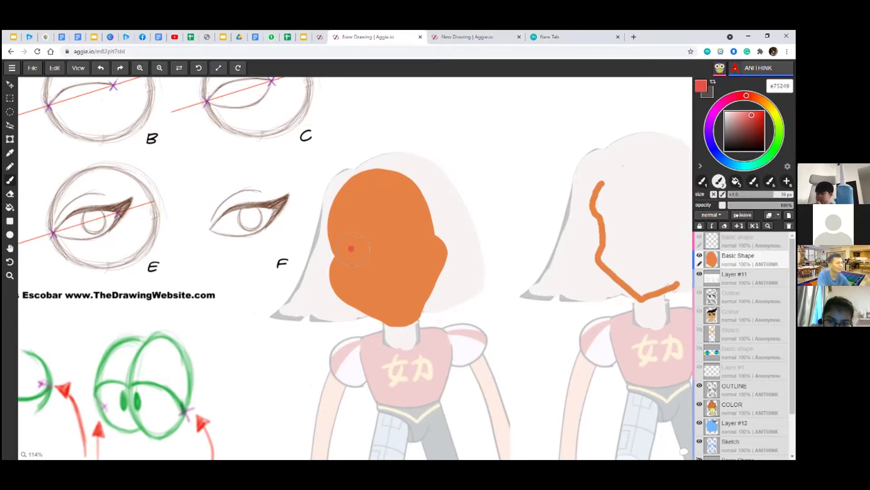
click(353, 249)
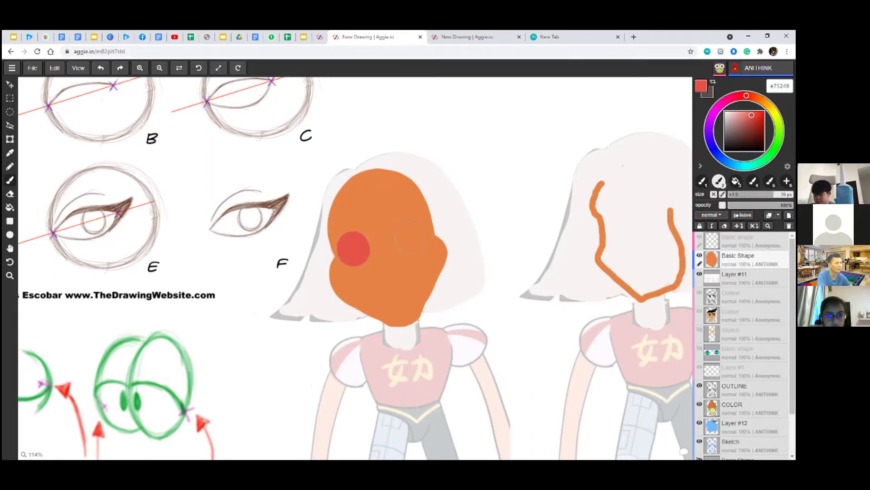
key(bracketright)
click(412, 237)
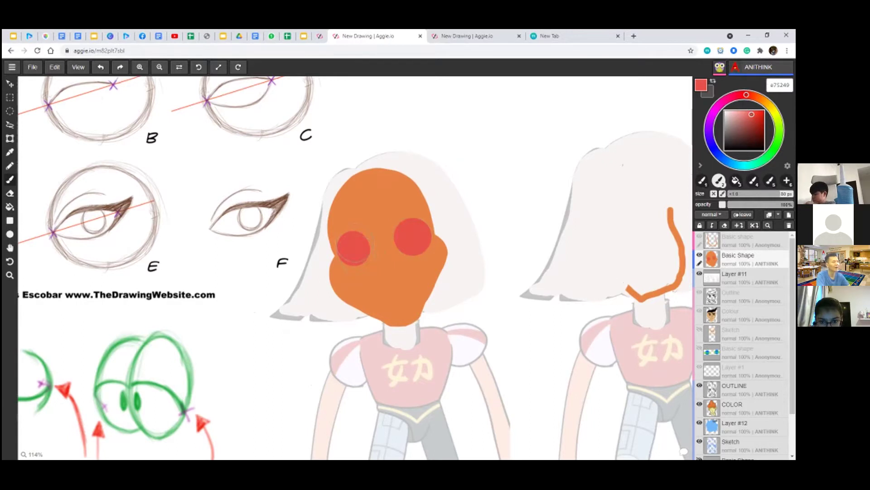
Re-stamp the left round red eye socket slightly closer to the edge of the orange face.
click(357, 250)
key(ctrl+z)
click(353, 247)
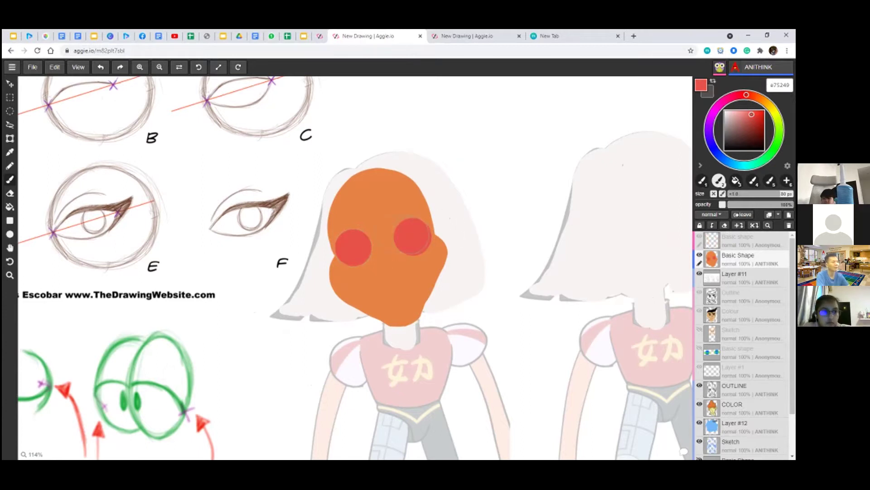
mouse_move(577, 162)
mouse_down()
mouse_move(565, 190)
mouse_move(576, 240)
mouse_move(562, 266)
mouse_move(595, 300)
mouse_move(633, 301)
mouse_up()
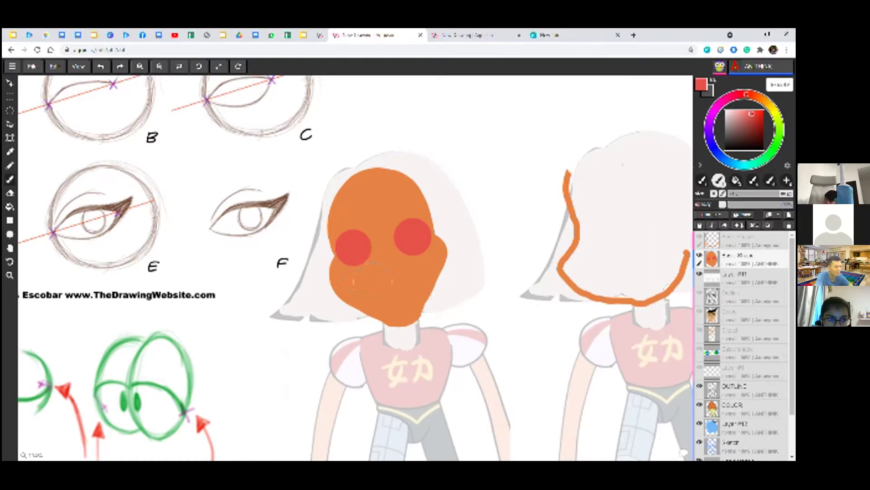
Sample the face's orange e78344 as the paint color with the brush at 25 px.
key(i)
click(408, 295)
key(b)
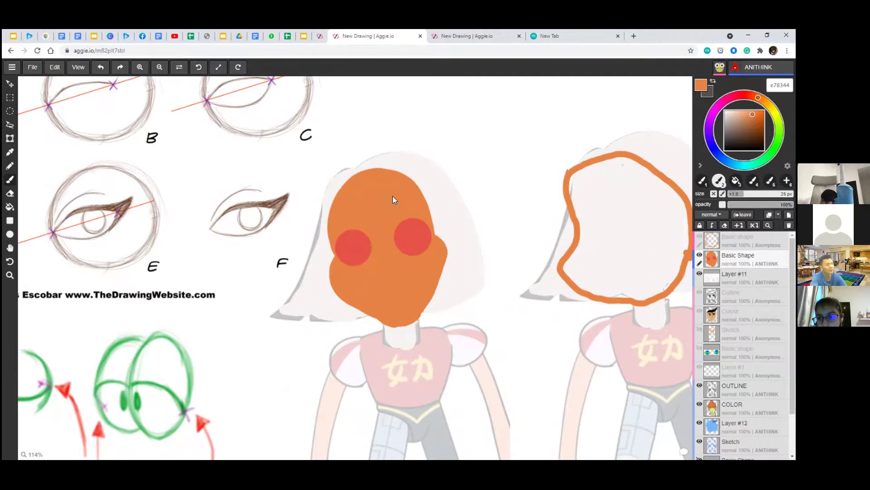
scroll(393, 196, down, 5)
scroll(437, 166, up, 3)
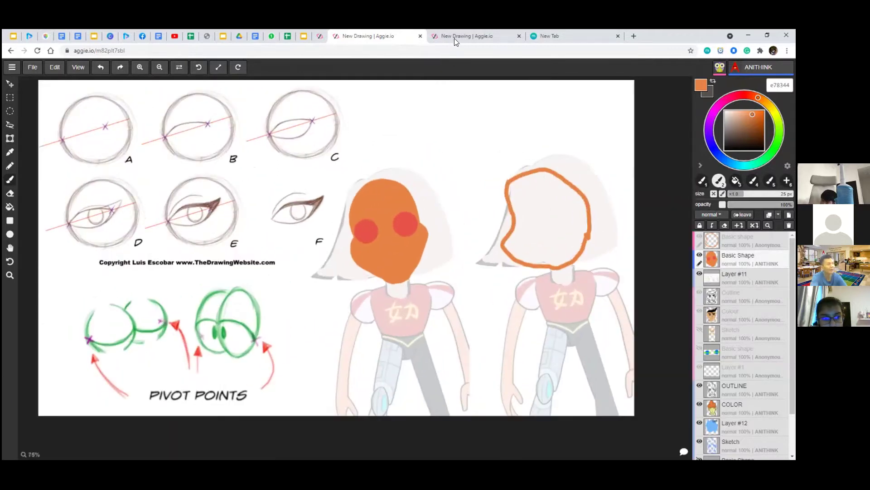
Switch to the other shared drawing and hide its template layer, Layer #2.
click(454, 38)
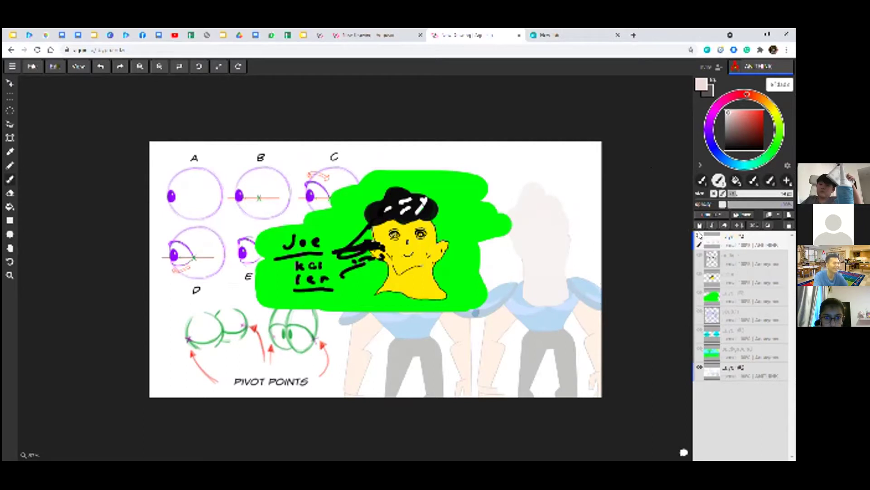
click(699, 367)
click(698, 368)
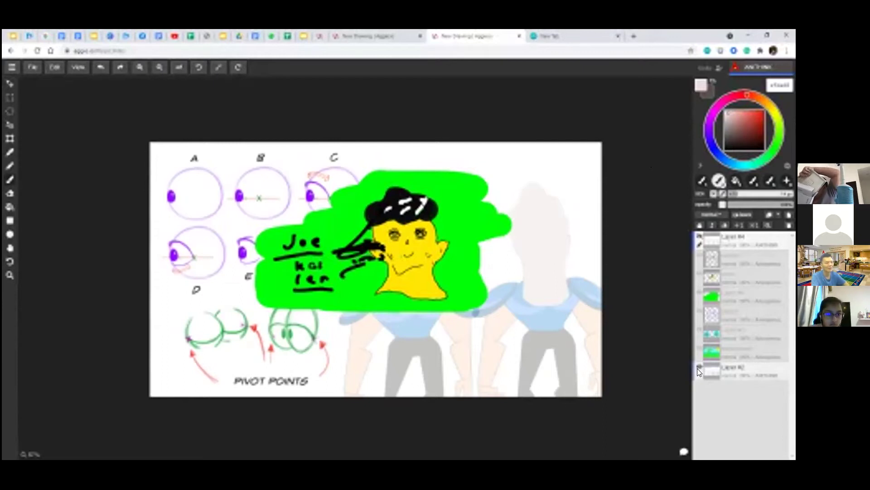
click(698, 368)
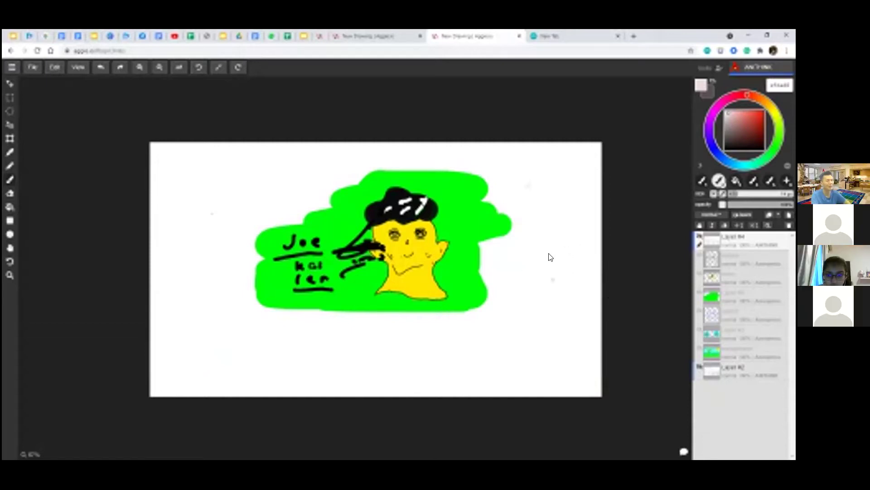
key(alt+Tab)
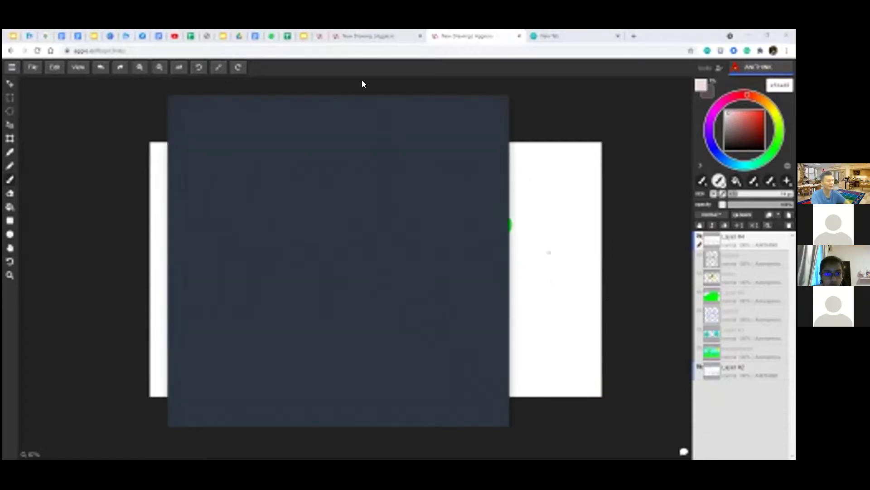
Return to the drawing with the orange head and paint a 10 px green 63e744 guide line across each red eye socket.
click(372, 29)
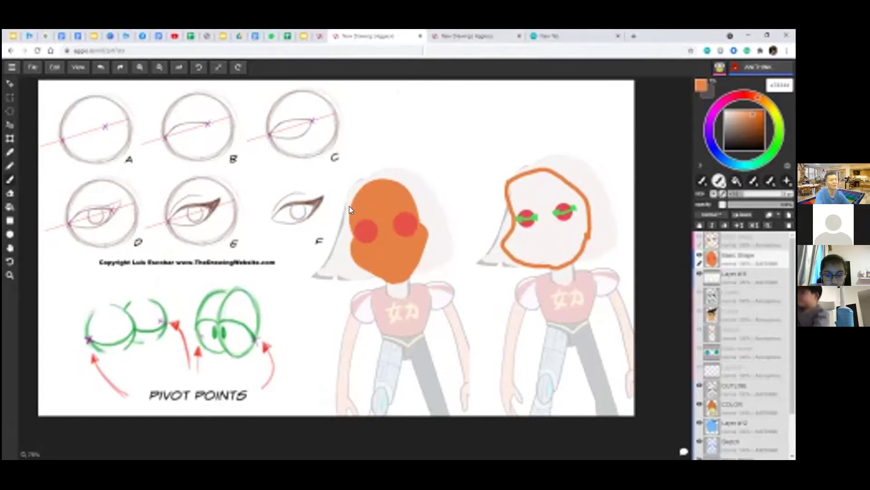
mouse_move(326, 258)
mouse_down()
mouse_move(371, 275)
mouse_move(368, 295)
mouse_up()
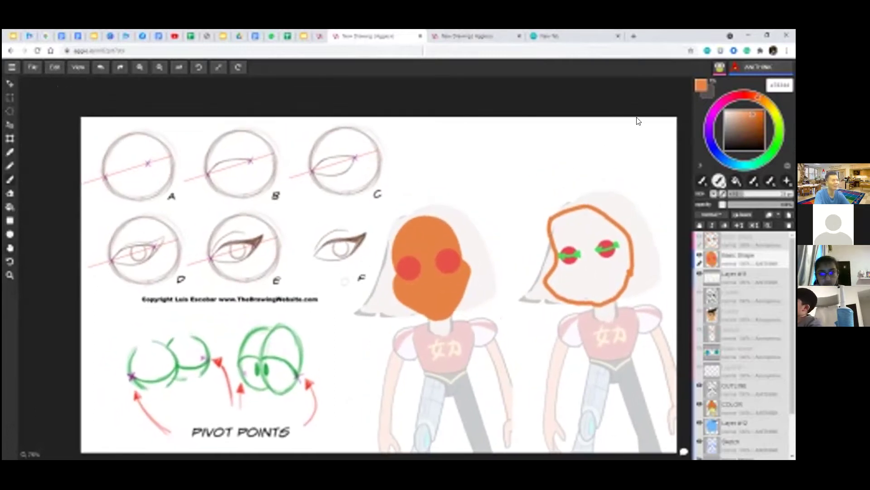
click(776, 140)
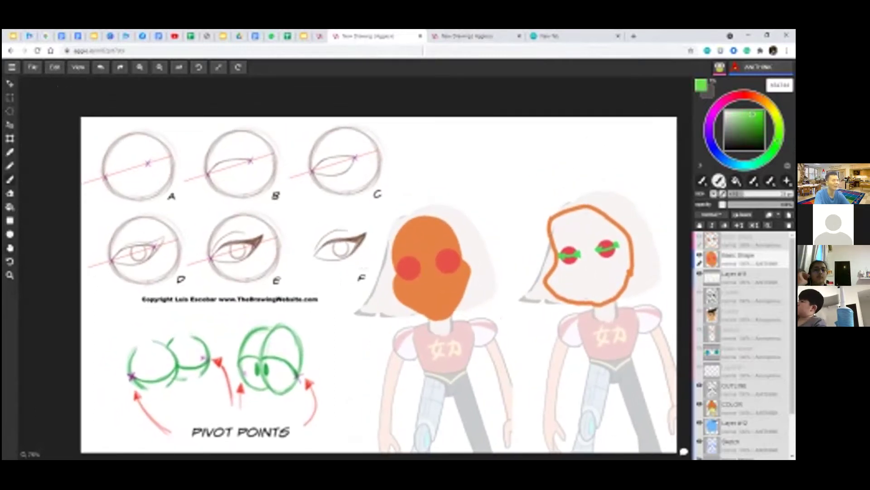
scroll(397, 266, up, 2)
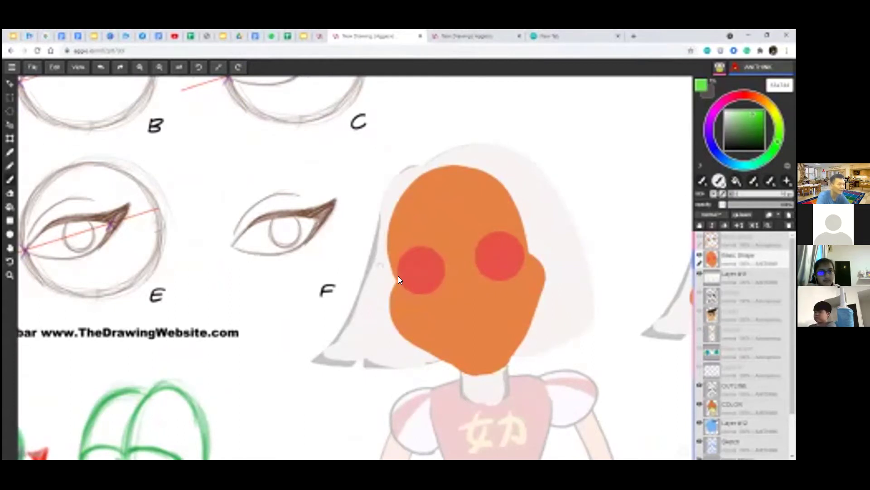
drag(395, 266, 439, 273)
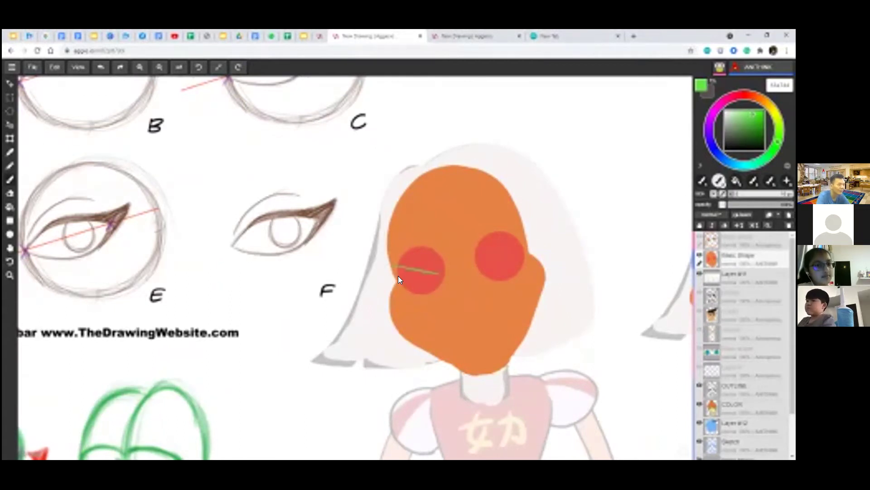
scroll(369, 248, down, 3)
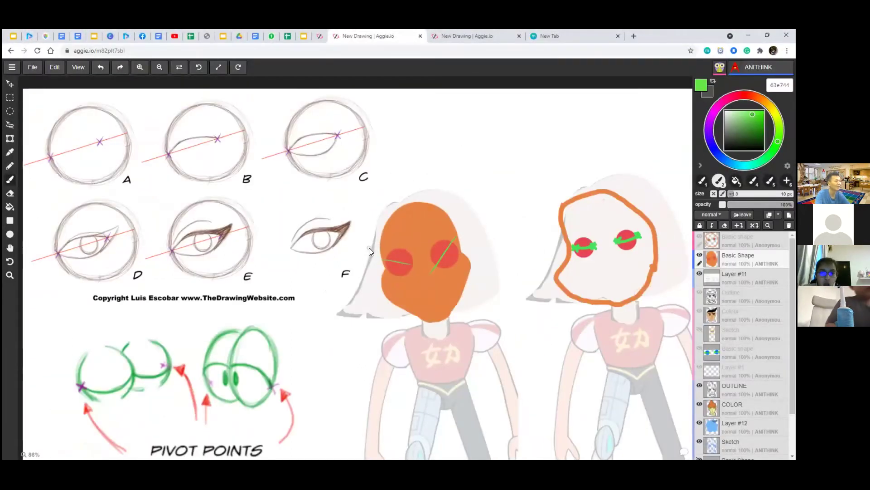
scroll(368, 248, up, 4)
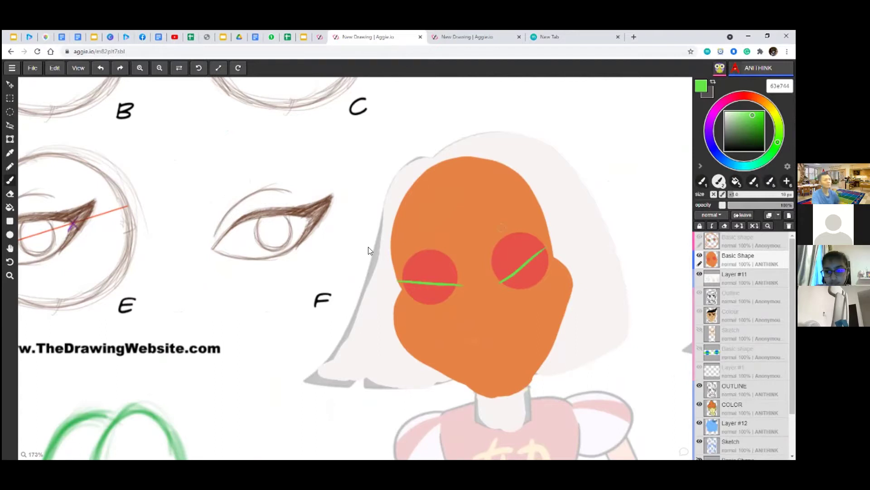
scroll(354, 261, down, 5)
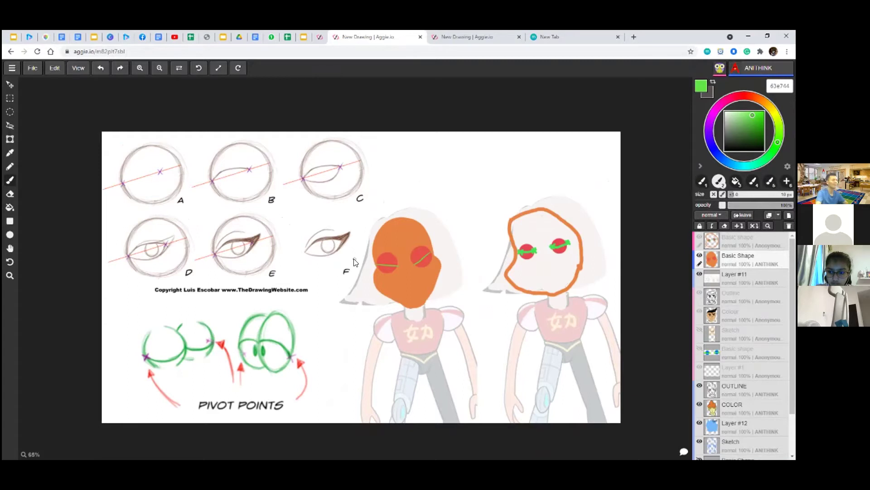
Mark green pivot points at both ends of the guide lines on the two eye sockets.
scroll(397, 278, up, 4)
scroll(397, 281, up, 2)
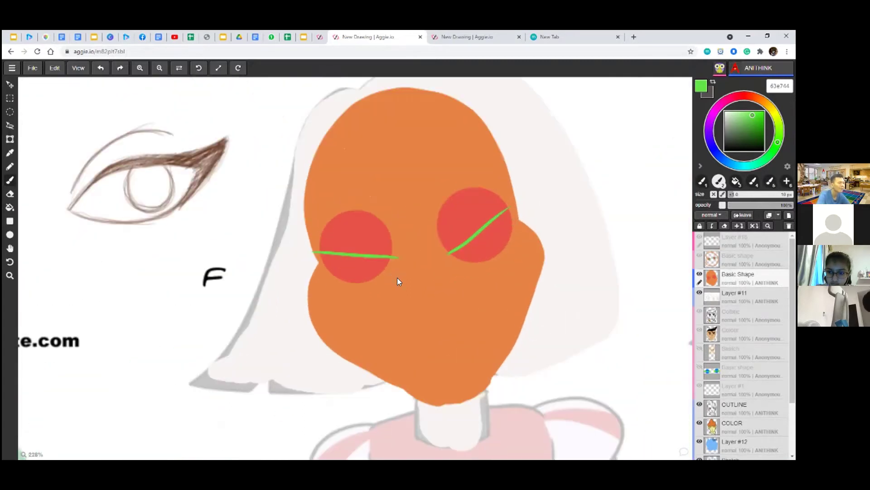
drag(388, 253, 383, 260)
drag(452, 247, 452, 254)
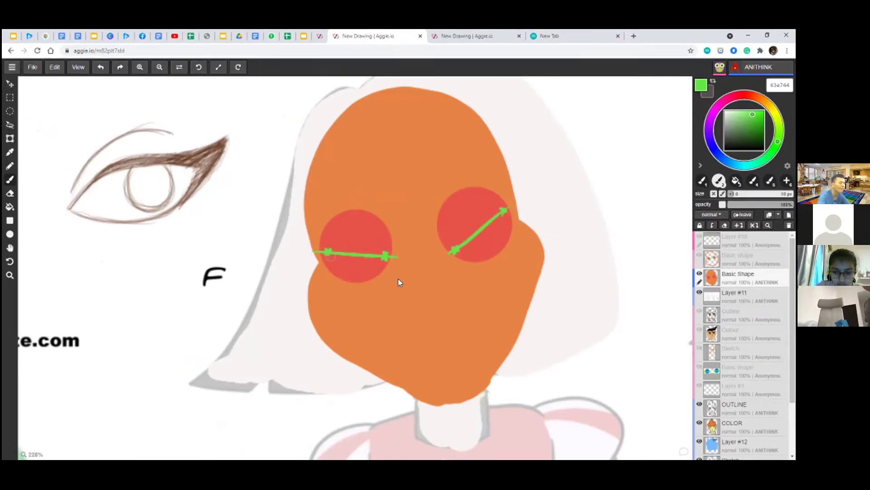
scroll(524, 257, down, 4)
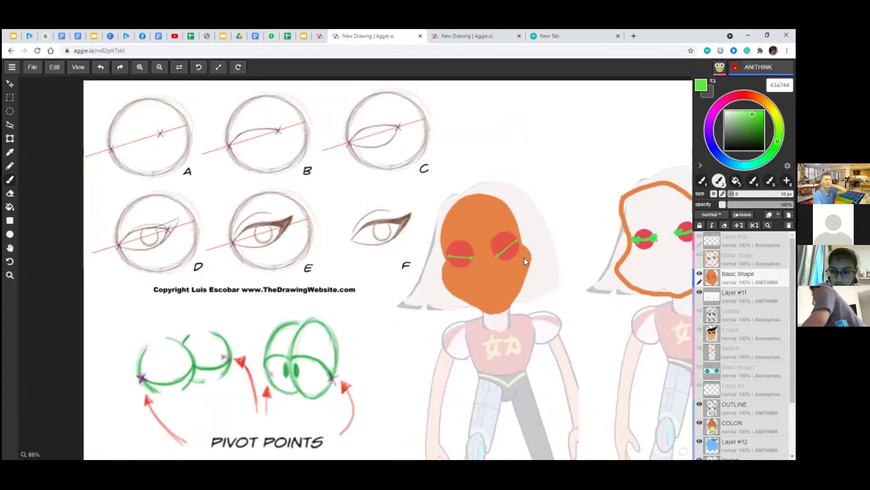
scroll(524, 258, down, 1)
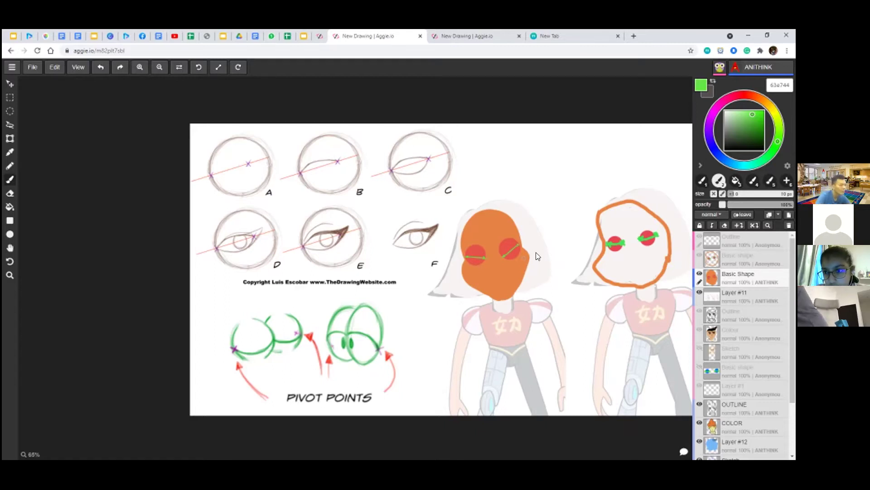
Cover the right eye socket's green guide line with the socket's own red.
scroll(532, 257, up, 1)
scroll(532, 258, up, 5)
mouse_move(534, 326)
mouse_down()
mouse_move(581, 323)
mouse_move(549, 294)
mouse_move(599, 271)
mouse_up()
key(ctrl+z)
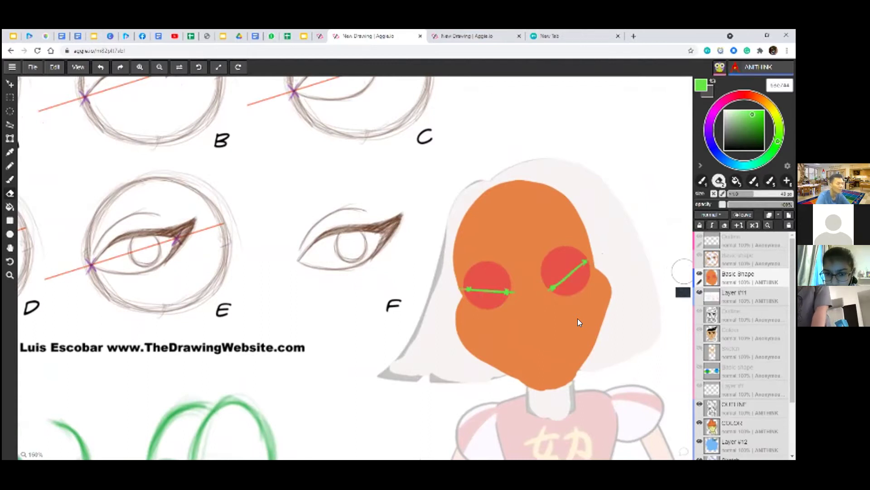
alt+click(551, 281)
key(b)
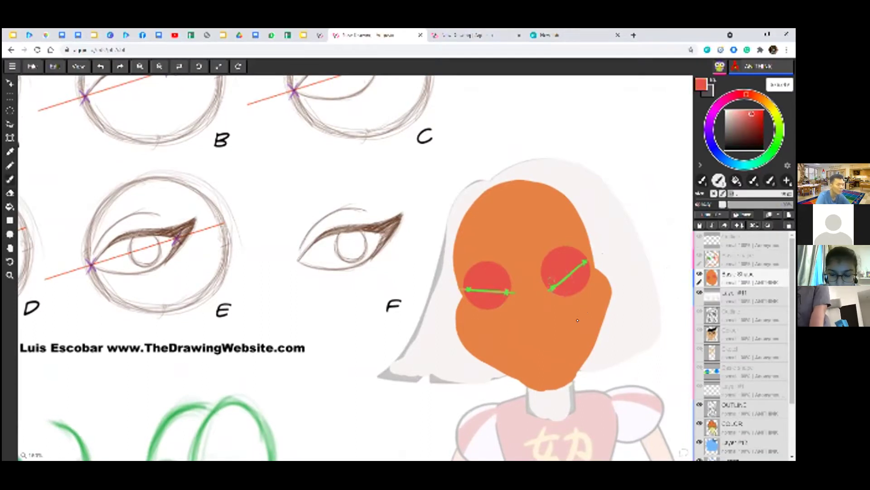
click(553, 286)
mouse_move(556, 283)
mouse_down()
mouse_move(581, 265)
mouse_move(572, 269)
mouse_up()
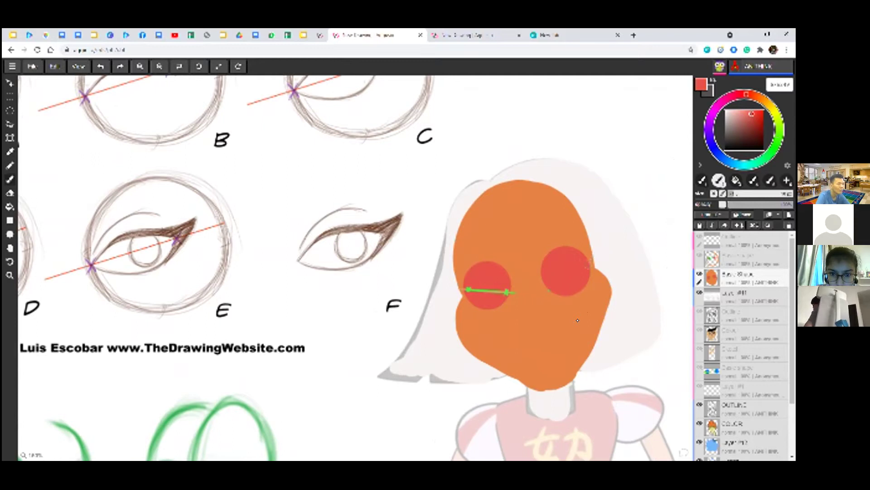
key(x)
drag(549, 288, 582, 270)
key(ctrl+z)
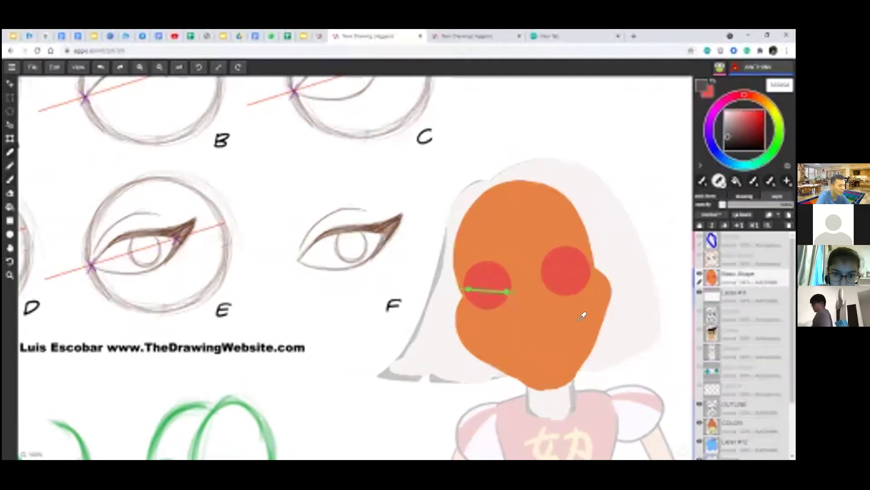
Repaint the right socket's guide line at a shallower slant in 10 px green 63e744, with pivot marks at both ends.
alt+click(578, 320)
key(alt)
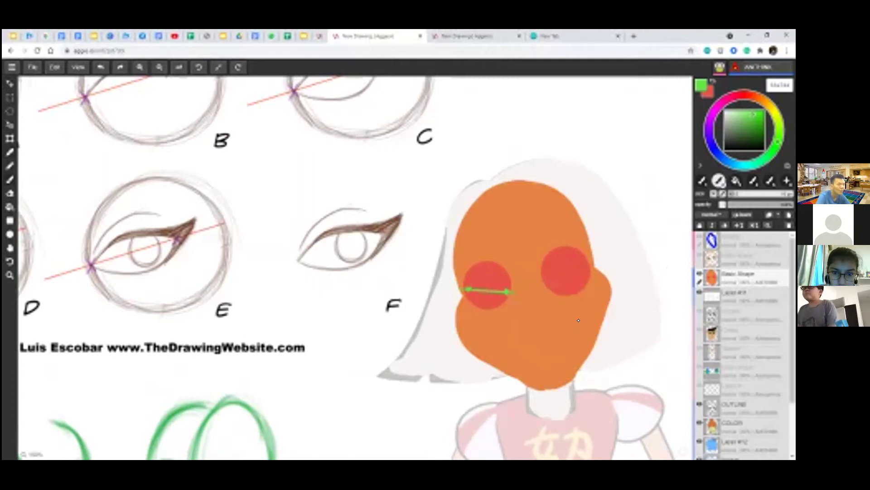
drag(547, 289, 590, 265)
key(ctrl+z)
drag(547, 289, 591, 260)
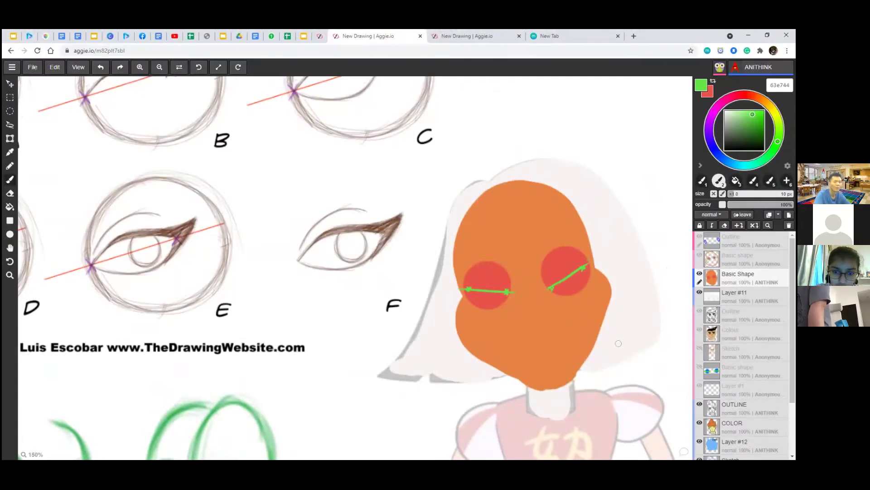
Add a new layer above Basic Shape and name it Sketch.
click(788, 215)
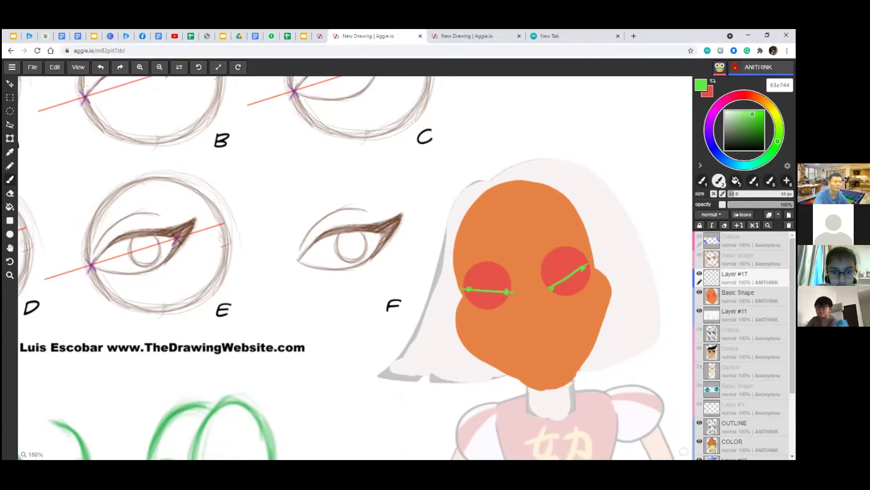
double_click(734, 274)
text(Sketch)
key(Return)
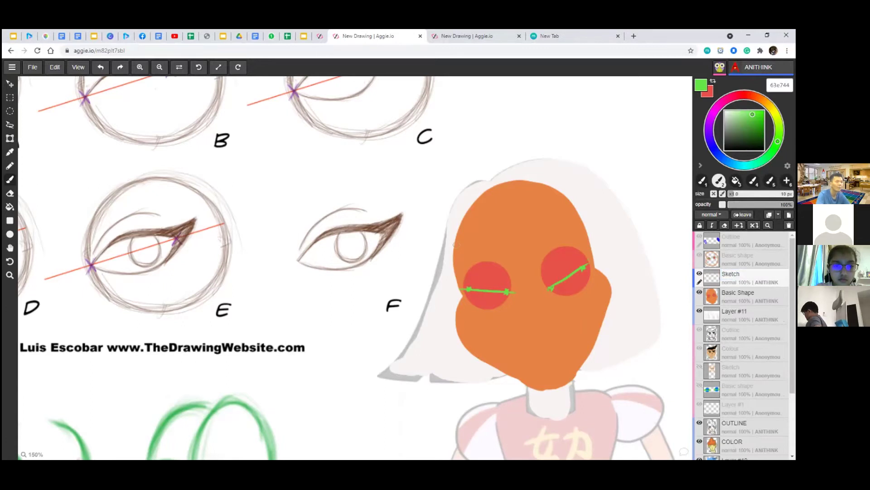
Sketch the right eye along its guide line in blue 44a0e7, with a filled iris and an almond outline ending in a winged outer corner.
click(729, 162)
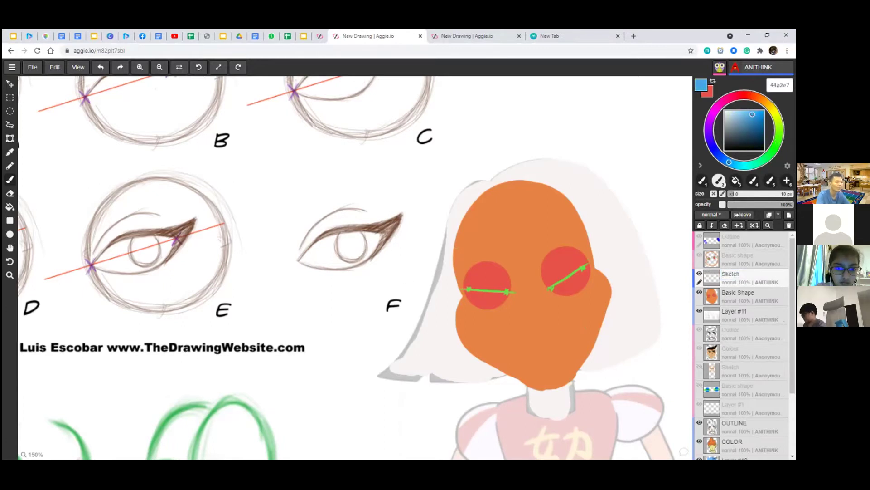
key(space)
drag(511, 299, 460, 276)
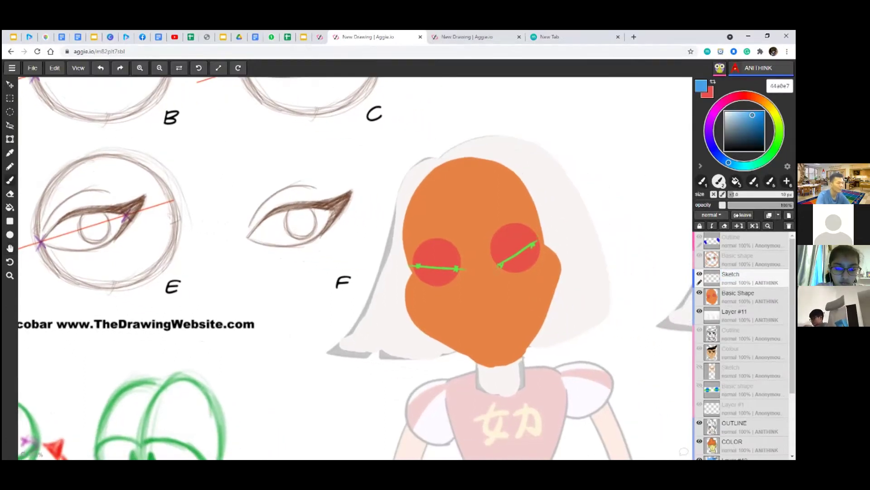
mouse_move(513, 251)
mouse_down()
mouse_move(537, 248)
mouse_move(497, 259)
mouse_move(505, 243)
mouse_move(547, 233)
mouse_up()
key(ctrl+z)
key(ctrl+z)
key(ctrl+z)
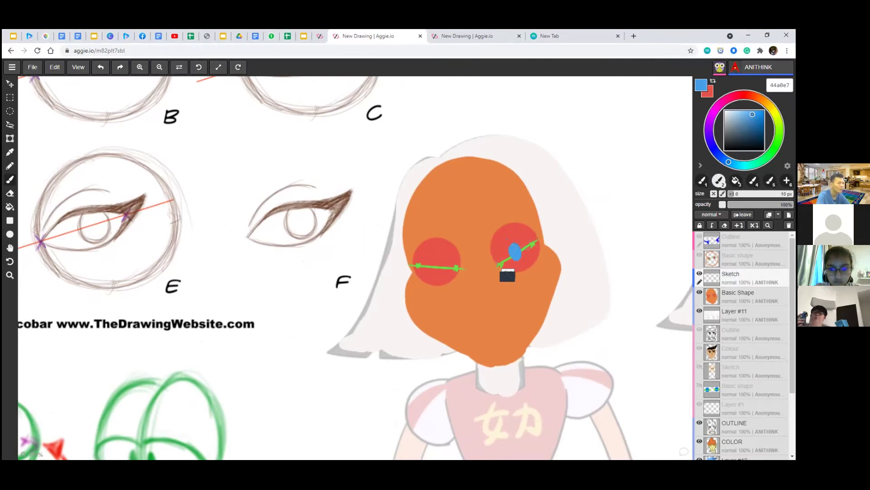
drag(499, 266, 546, 237)
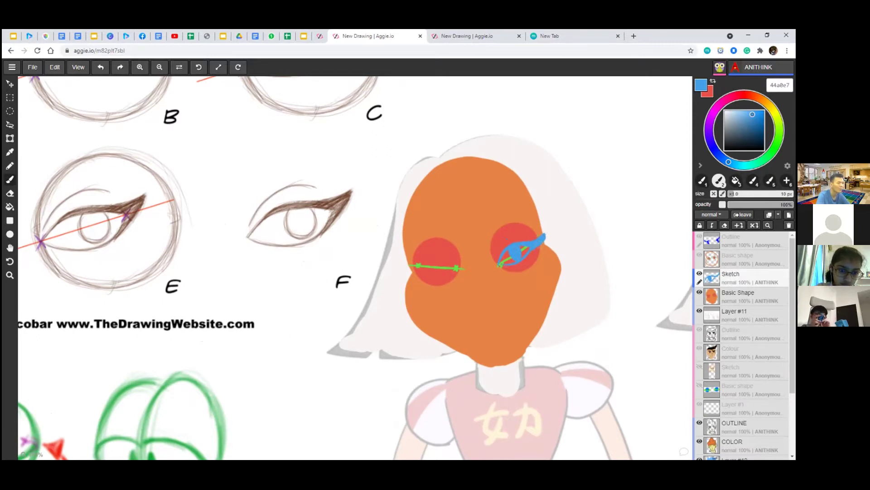
Trim the outer corner of the blue right eye with a 16 px eraser.
key(e)
key([)
key([)
key([)
key([)
key([)
key([)
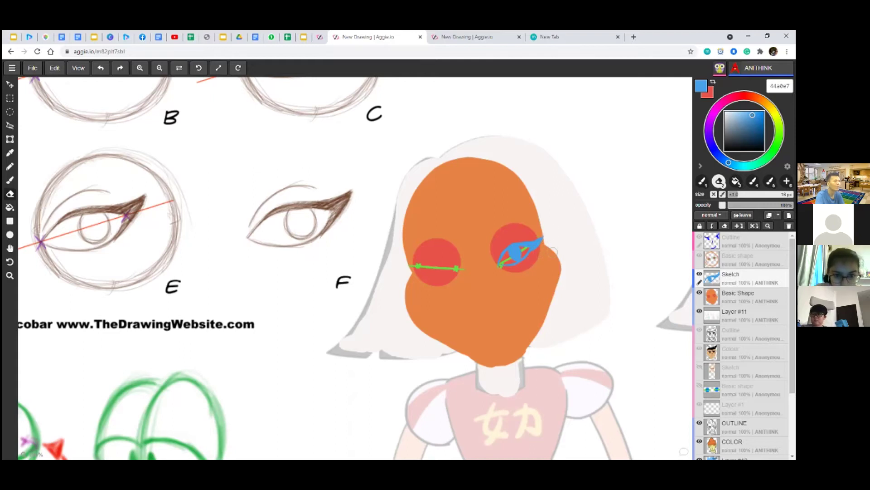
Paint a curved blue eyelid crease arching above the right eye.
key(b)
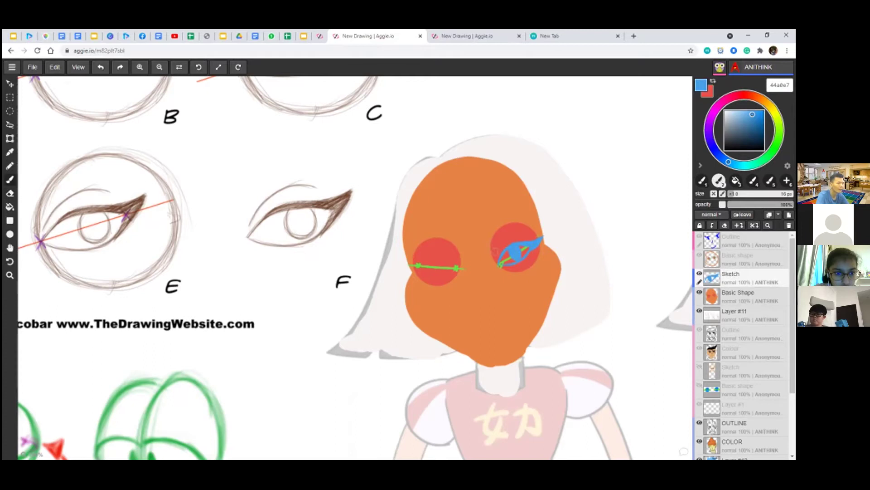
key(ctrl+z)
drag(493, 256, 503, 235)
key(ctrl+z)
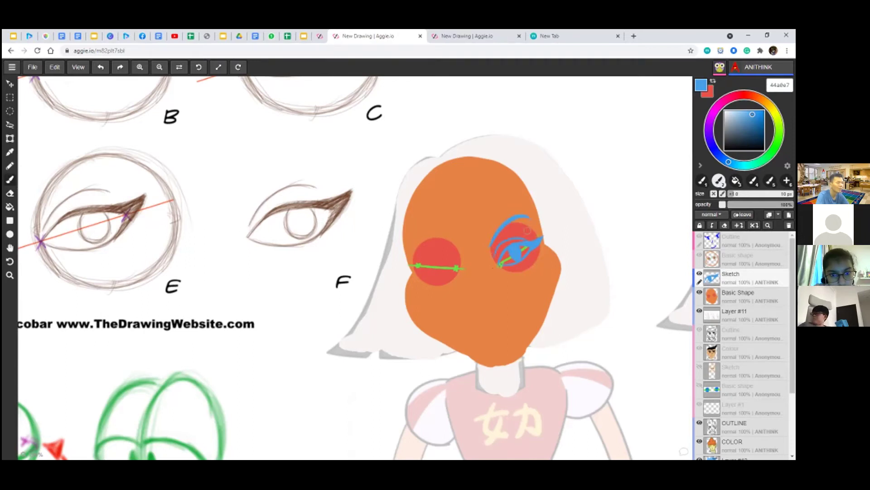
Undo the last strokes above the right eye and repaint the curved blue eyebrow line arching over it.
key(ctrl+z)
key(ctrl+z)
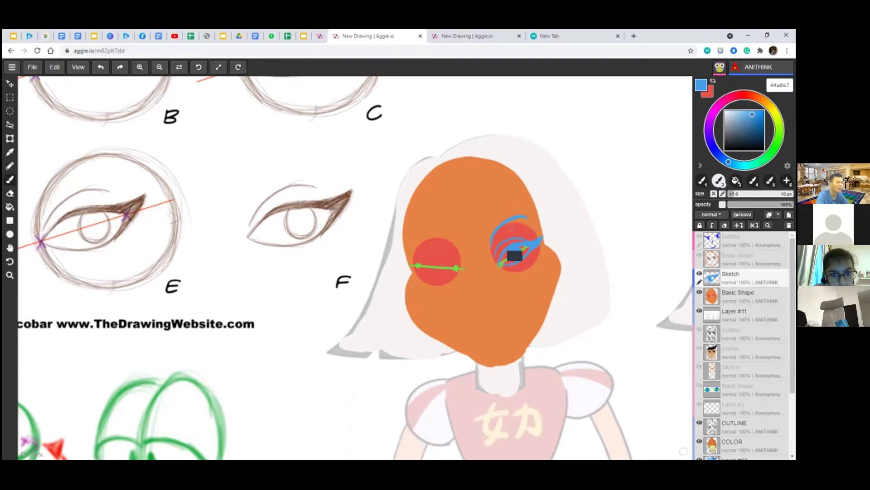
drag(488, 249, 508, 220)
key(ctrl+z)
drag(490, 248, 525, 220)
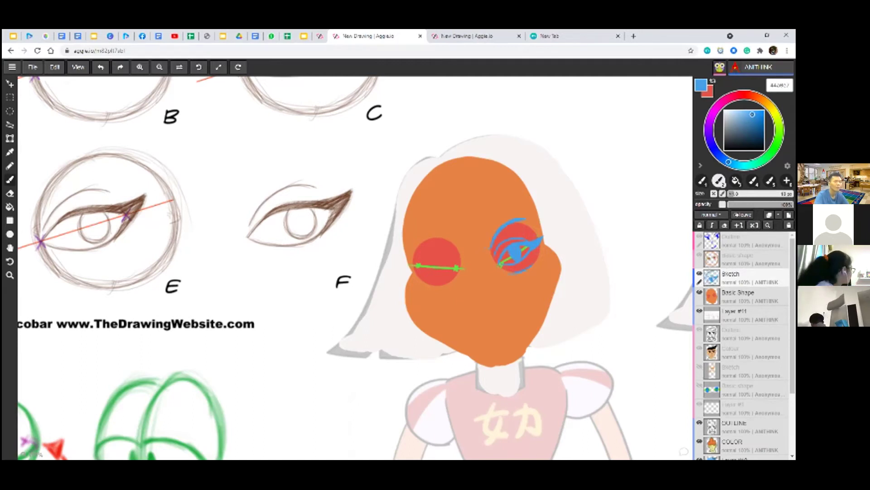
Toggle the Basic Shape layer's visibility to check the blue eye sketch with and without the head shape.
click(699, 291)
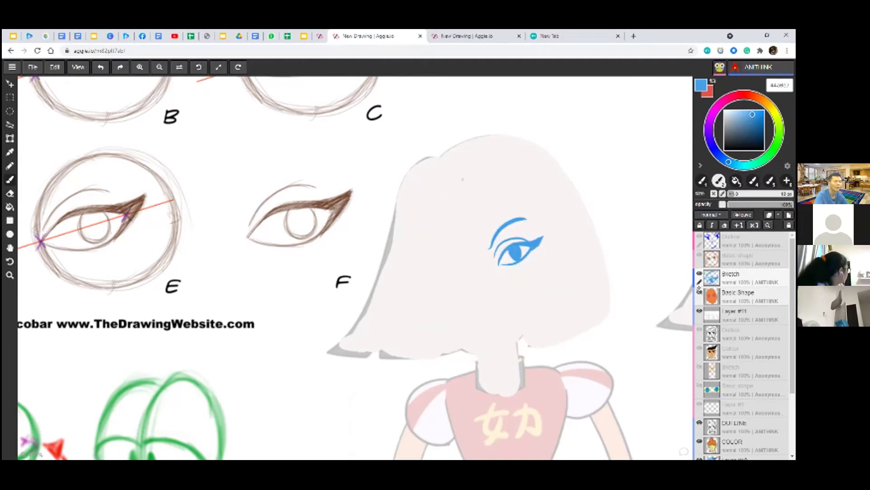
click(699, 291)
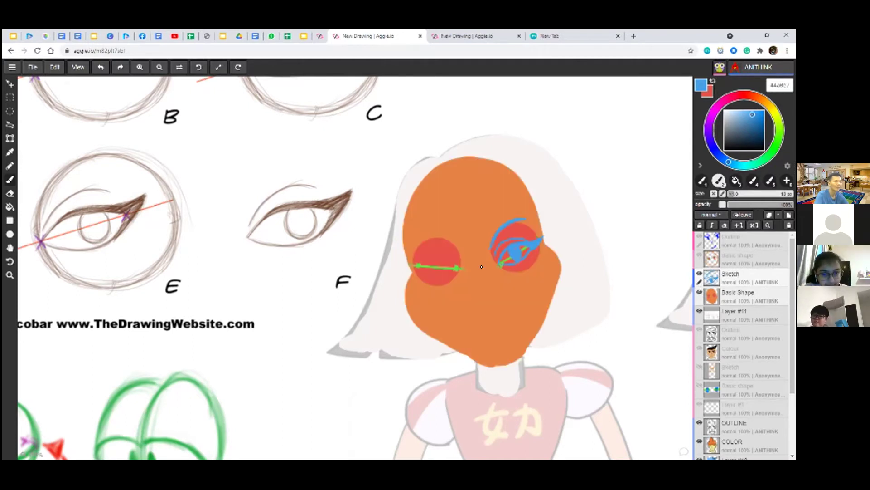
click(699, 291)
scroll(481, 267, down, 3)
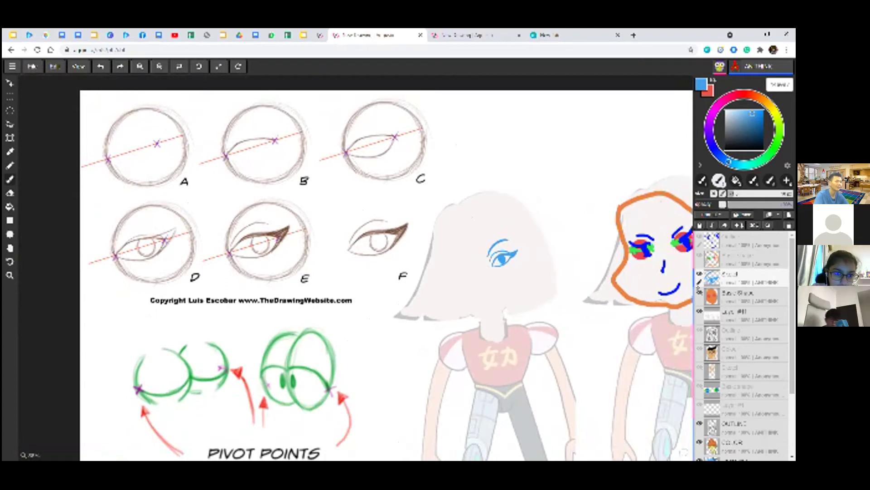
drag(639, 191, 615, 195)
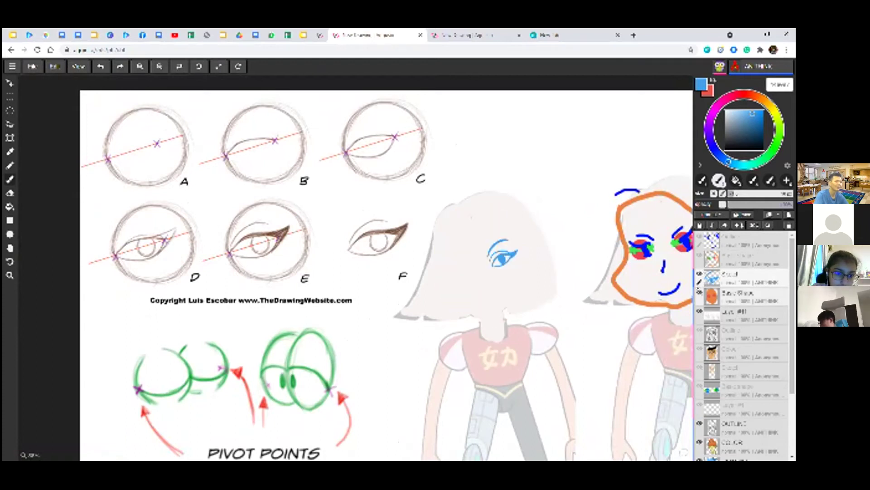
mouse_move(612, 238)
mouse_down()
mouse_move(585, 292)
mouse_move(617, 303)
mouse_up()
click(699, 292)
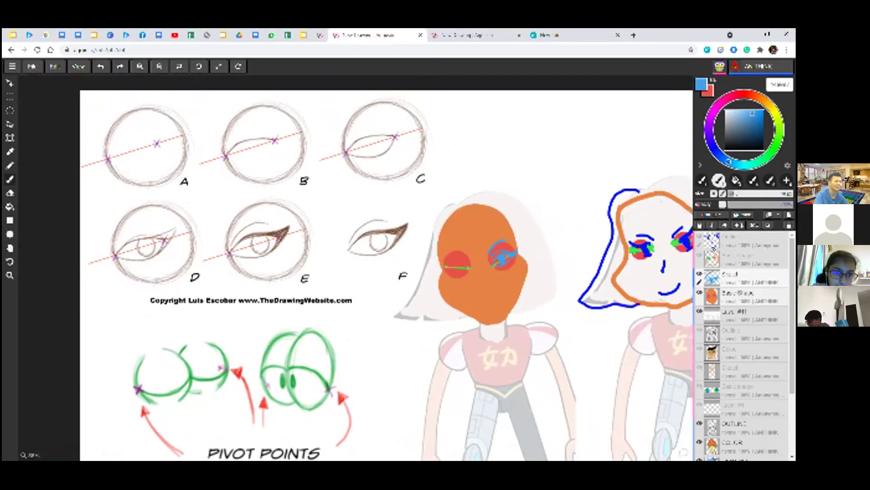
mouse_move(639, 190)
mouse_down()
mouse_move(664, 184)
mouse_move(691, 202)
mouse_up()
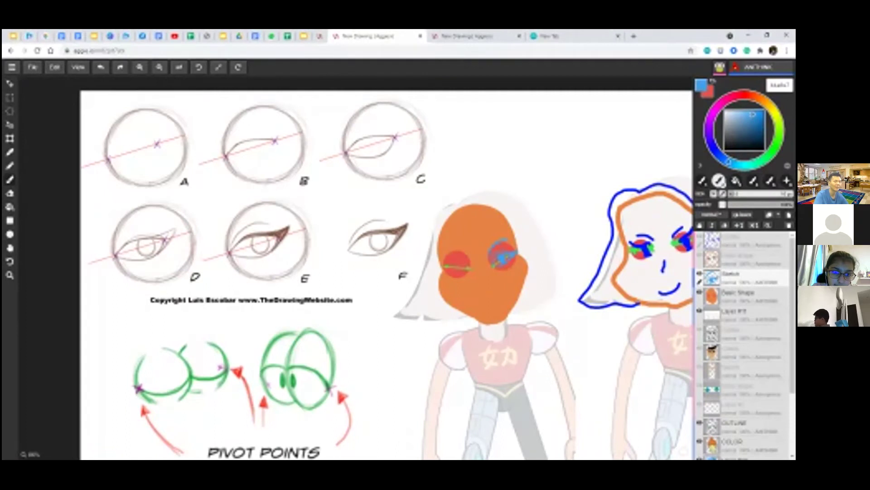
Add a new layer above Sketch and name it OUTLINE.
click(789, 214)
double_click(735, 274)
text(OUTLINE)
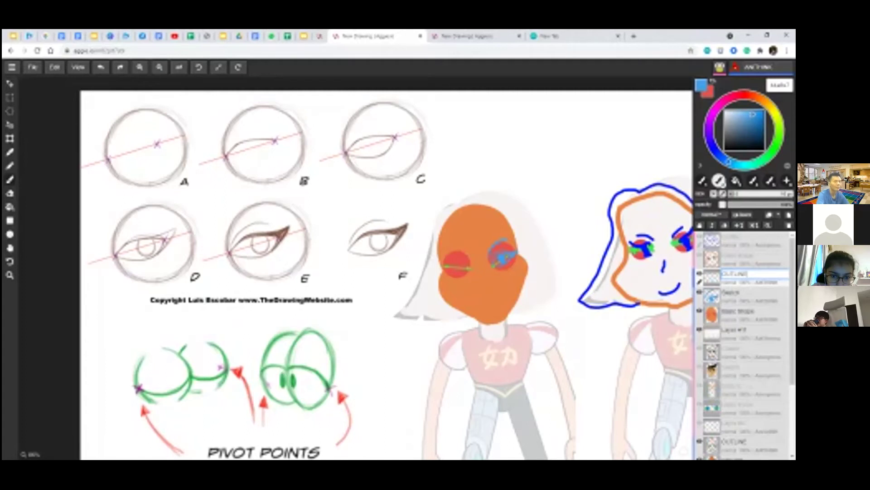
key(Return)
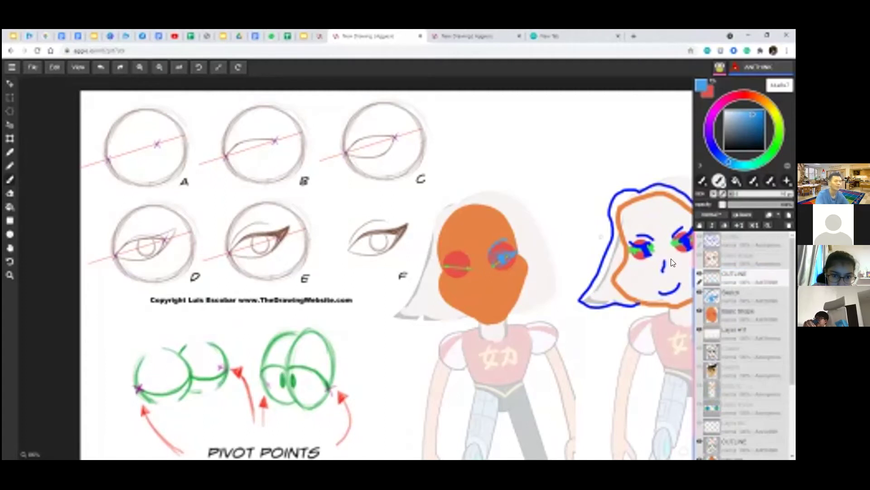
Ink the right eye in near-black on the OUTLINE layer, tracing the blue sketch's winged outline, iris and upper curves.
scroll(494, 237, up, 5)
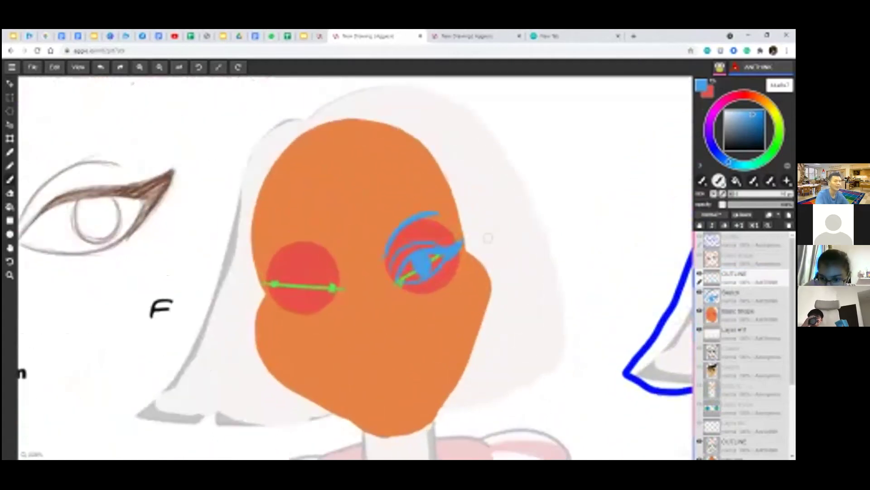
click(730, 147)
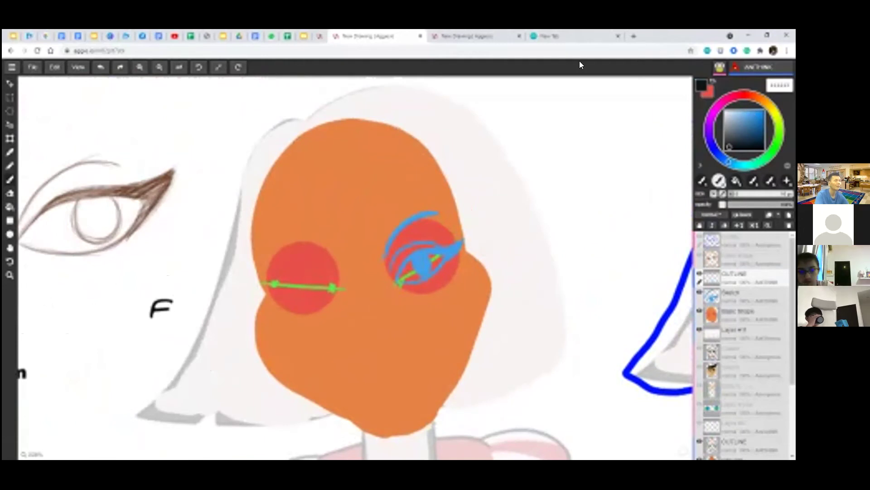
click(477, 32)
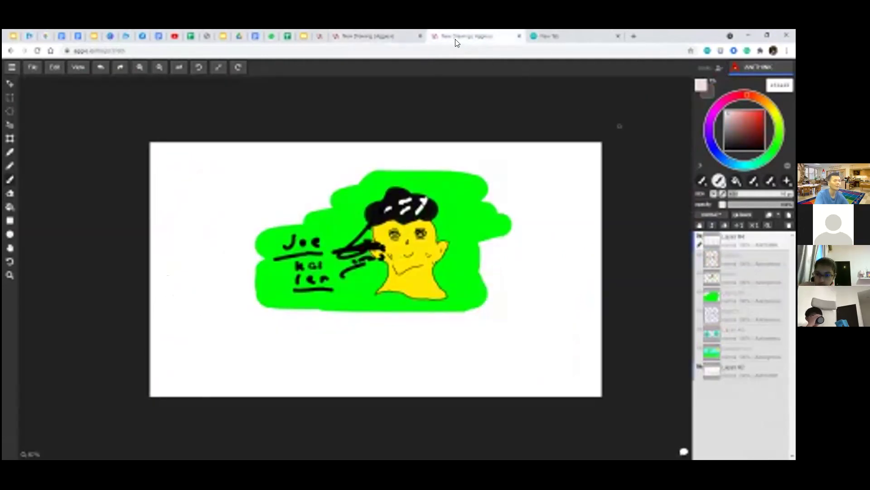
click(392, 33)
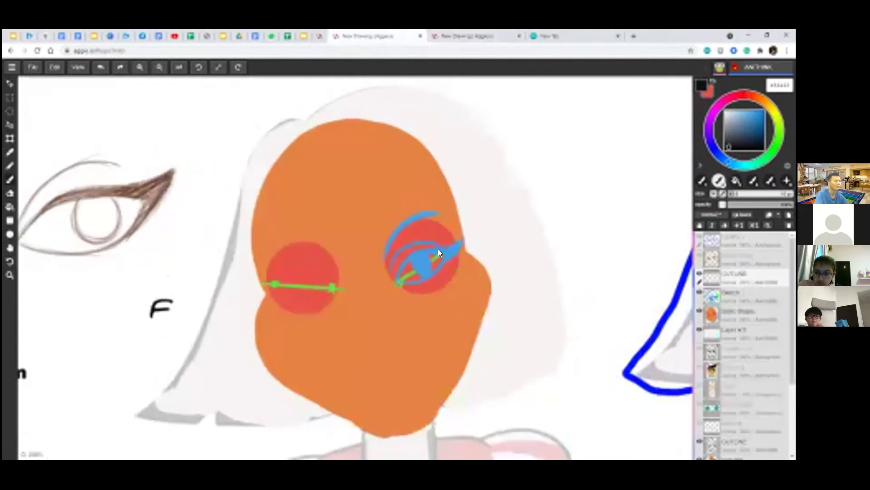
scroll(418, 284, up, 2)
drag(418, 284, 416, 276)
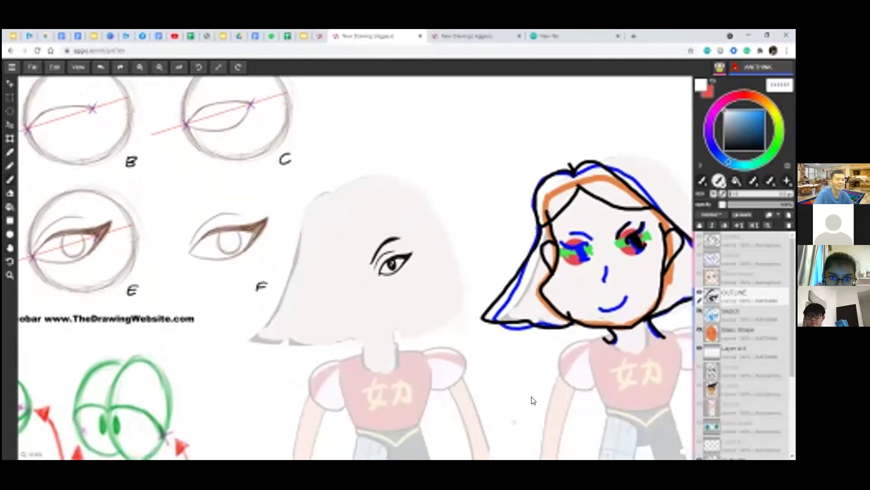
Show the Basic Shape, Sketch and OUTLINE layers in turn to present the stages of the right eye.
click(698, 292)
click(699, 311)
click(698, 329)
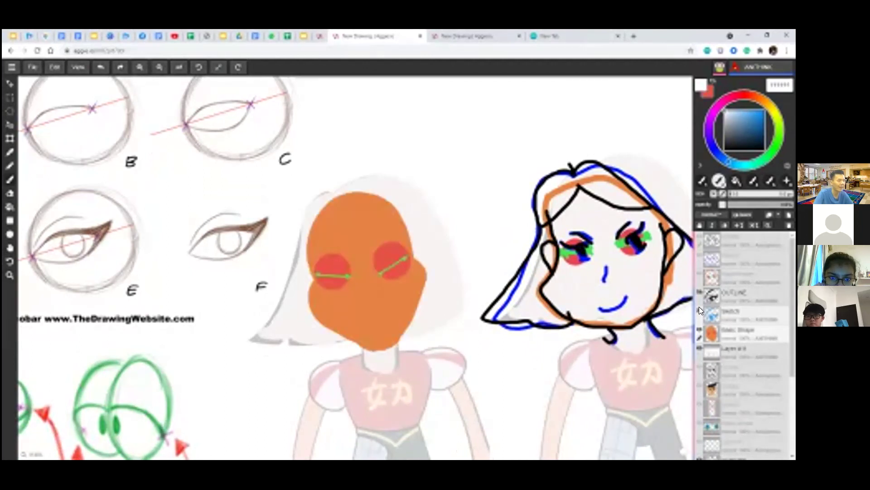
click(699, 309)
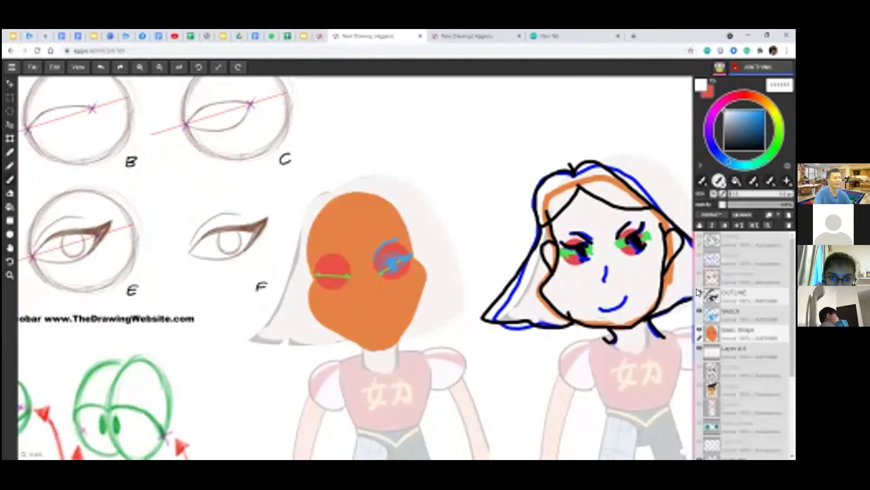
click(696, 289)
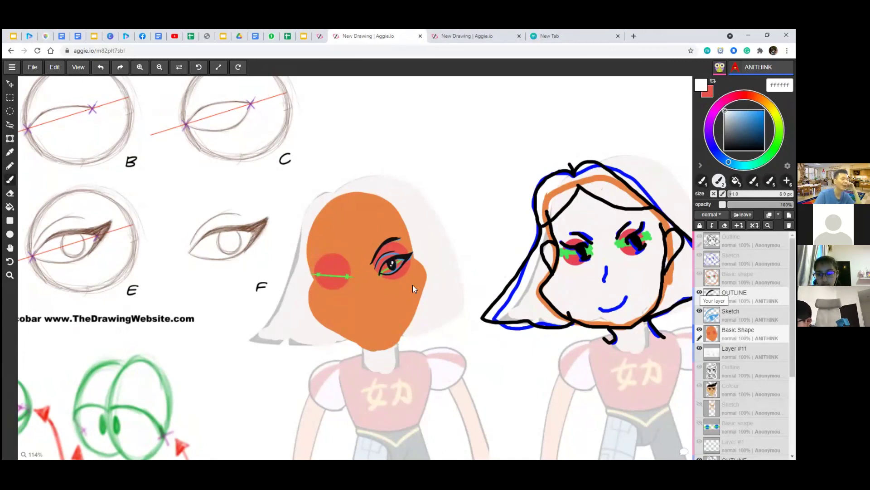
scroll(413, 285, down, 3)
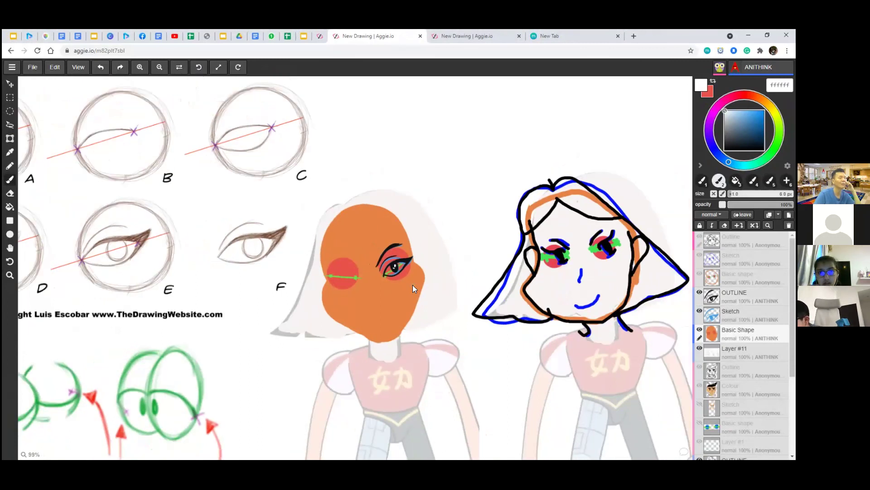